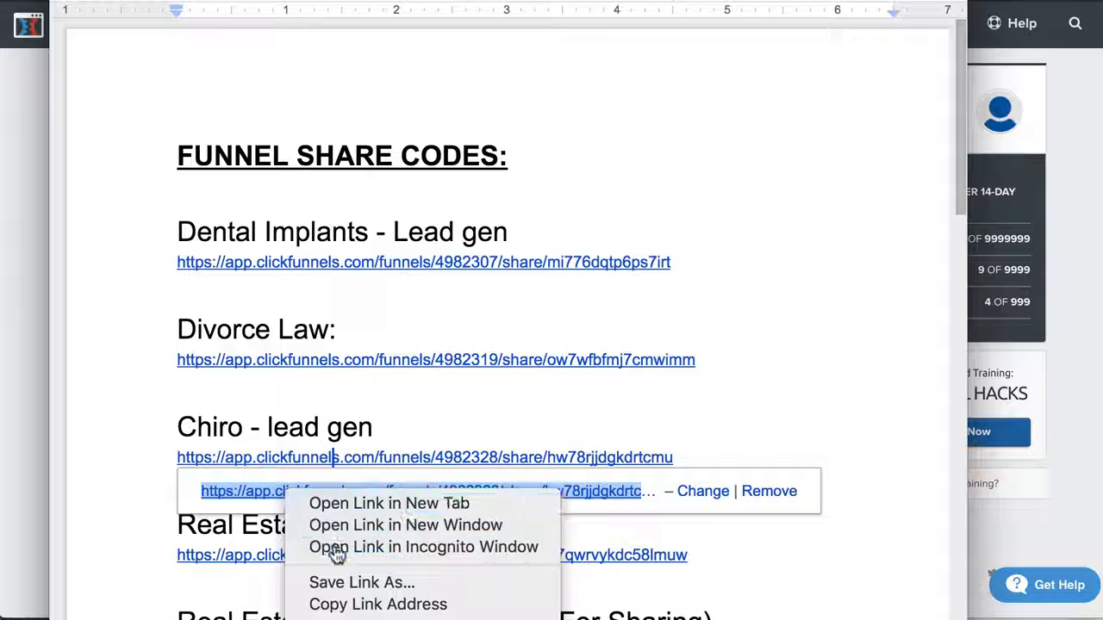
Clone the Chiro - lead gen funnel by opening its share link in an incognito window, and check its progress among the shared funnels
left_click(335, 548)
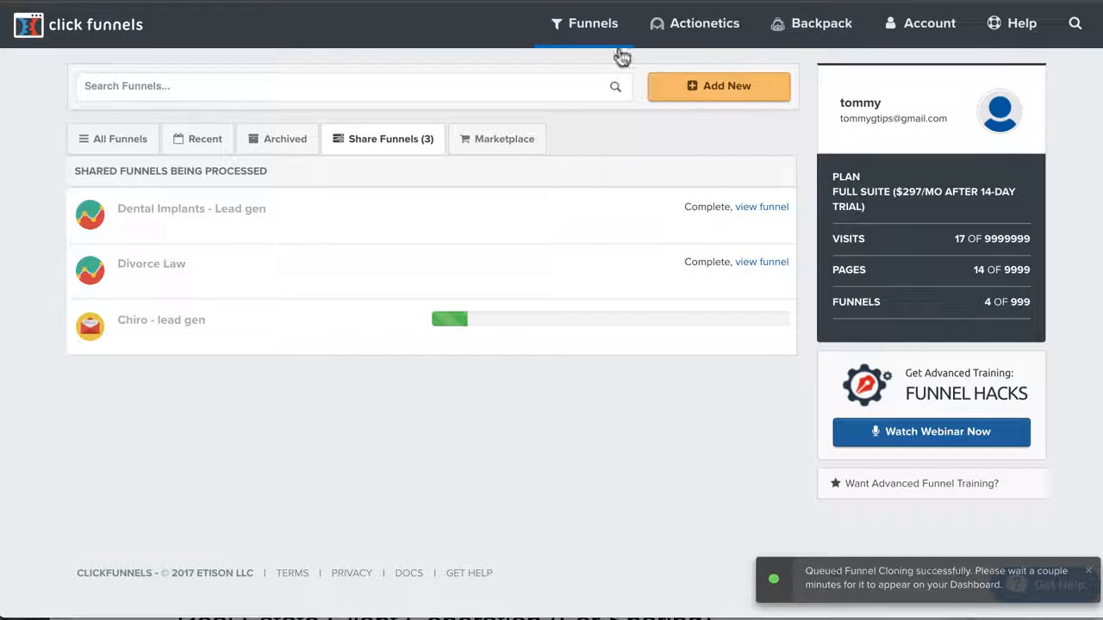
left_click(591, 24)
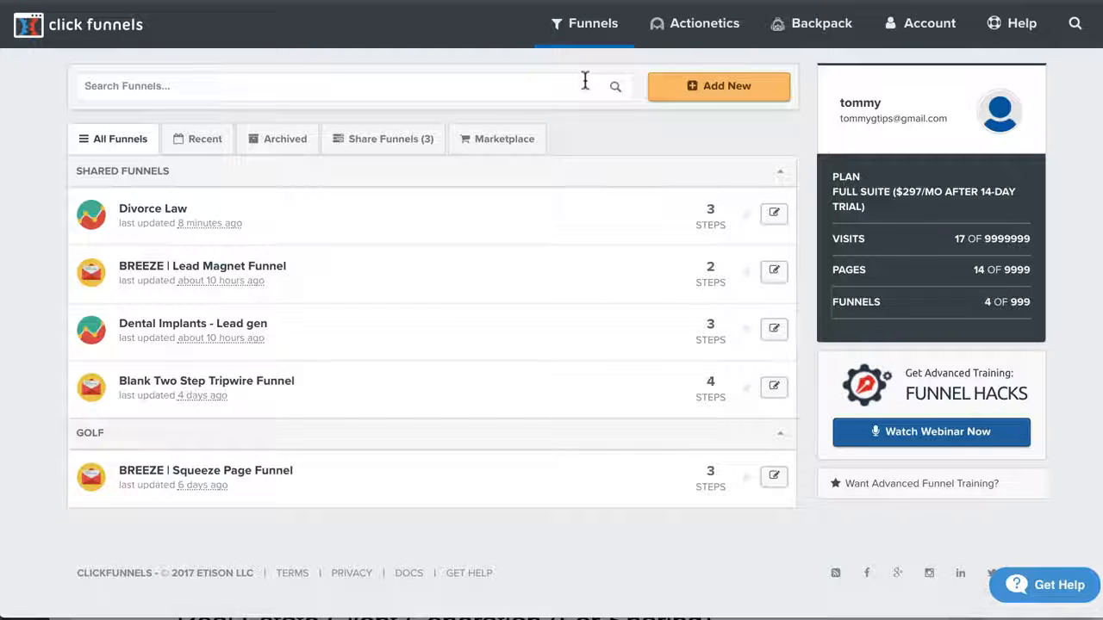
mouse_move(584, 35)
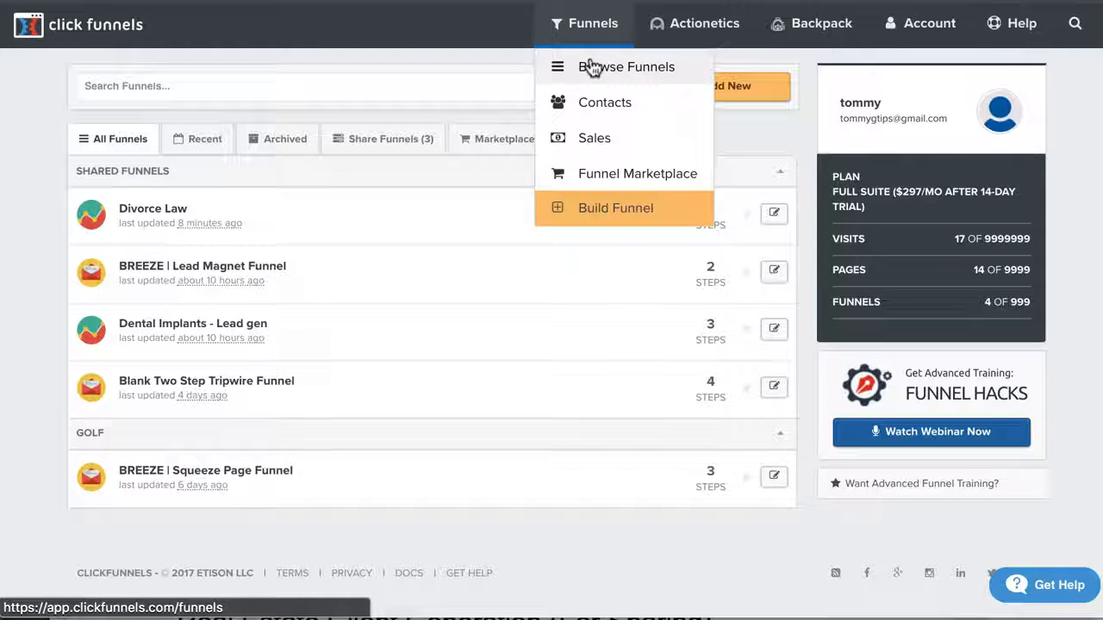
left_click(591, 67)
left_click(378, 139)
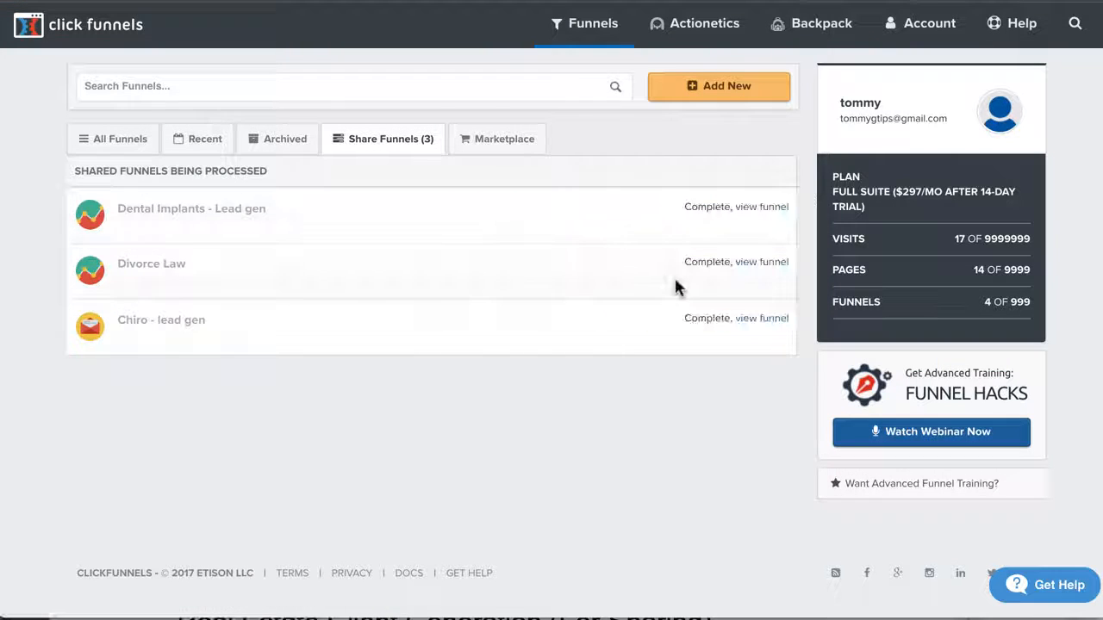
View the cloned Chiro - lead gen funnel and open its Optin page for editing
left_click(763, 320)
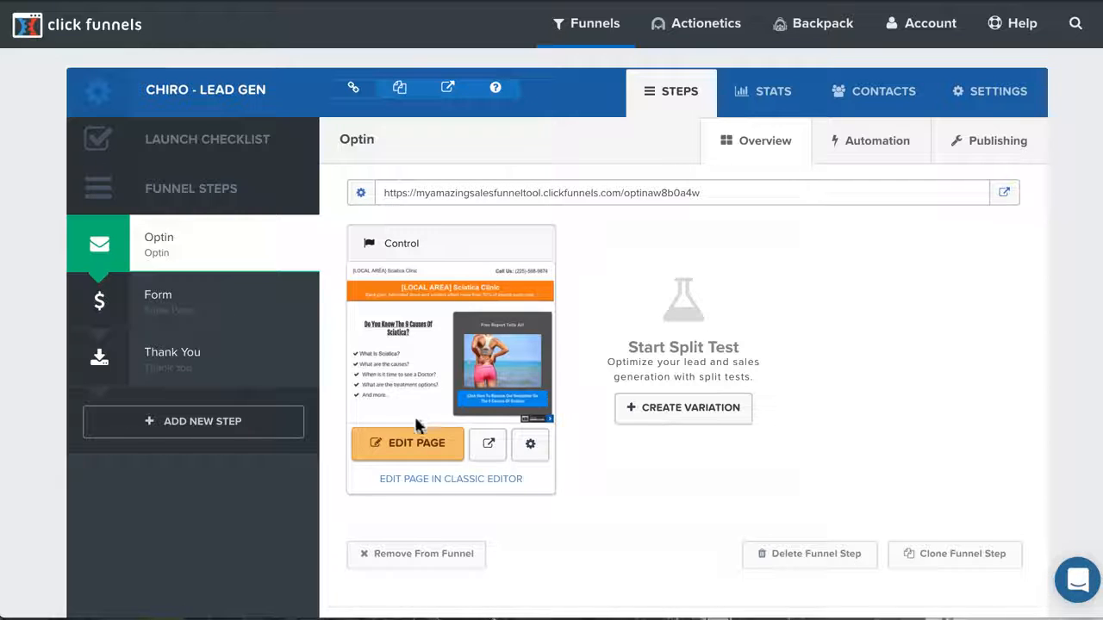
right_click(401, 448)
left_click(440, 453)
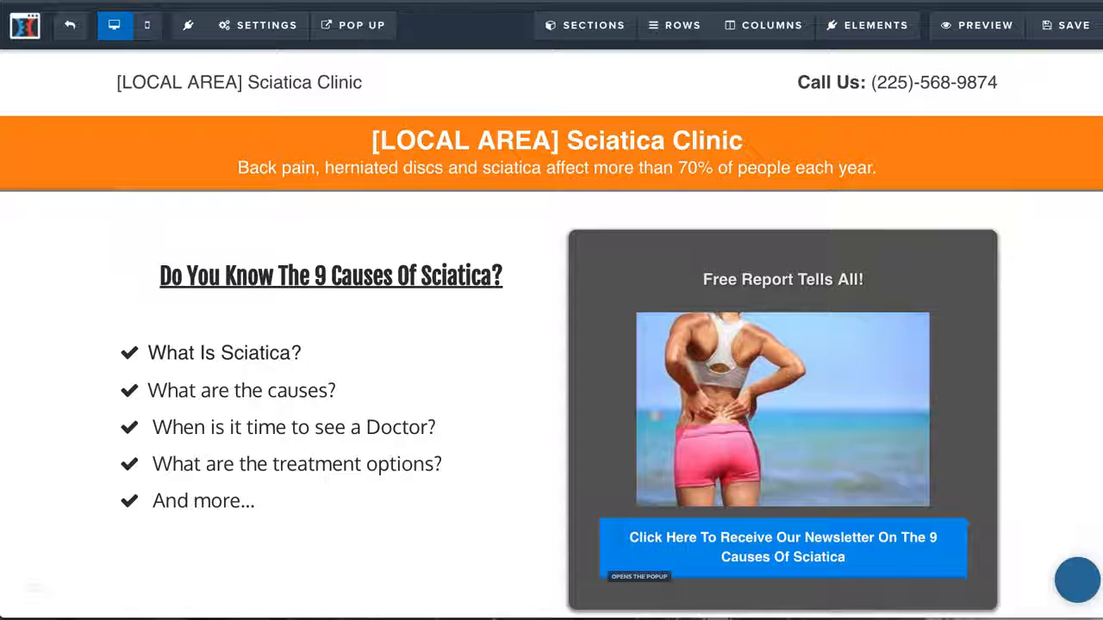
Examine the Optin page's layout from the orange headline band down to the red newsletter button and footer
scroll(512, 485, "down", 10)
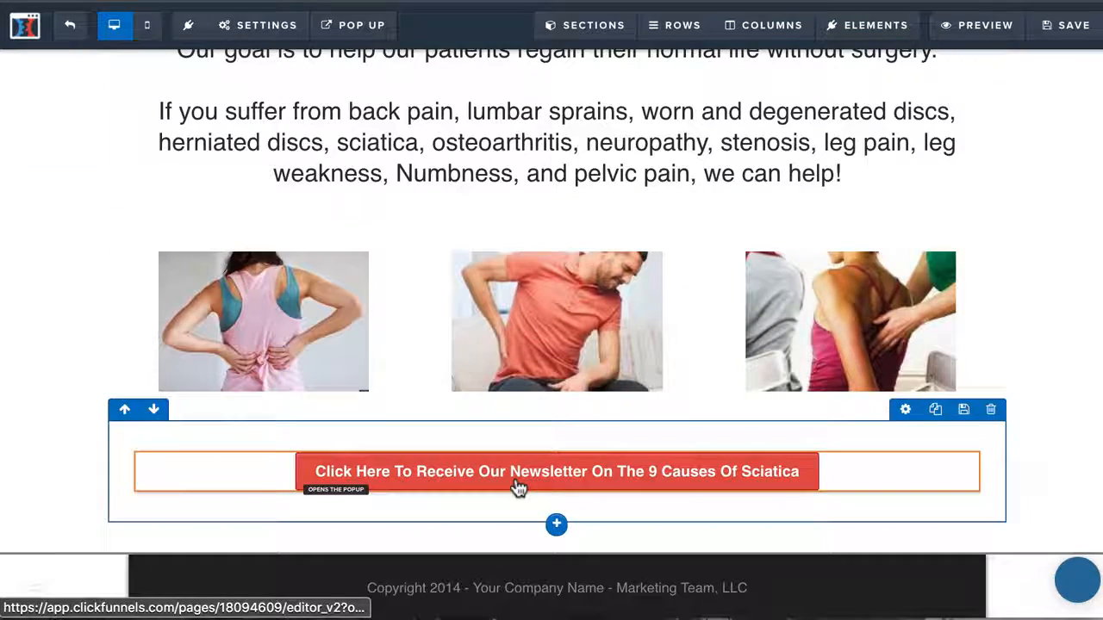
scroll(510, 354, "up", 10)
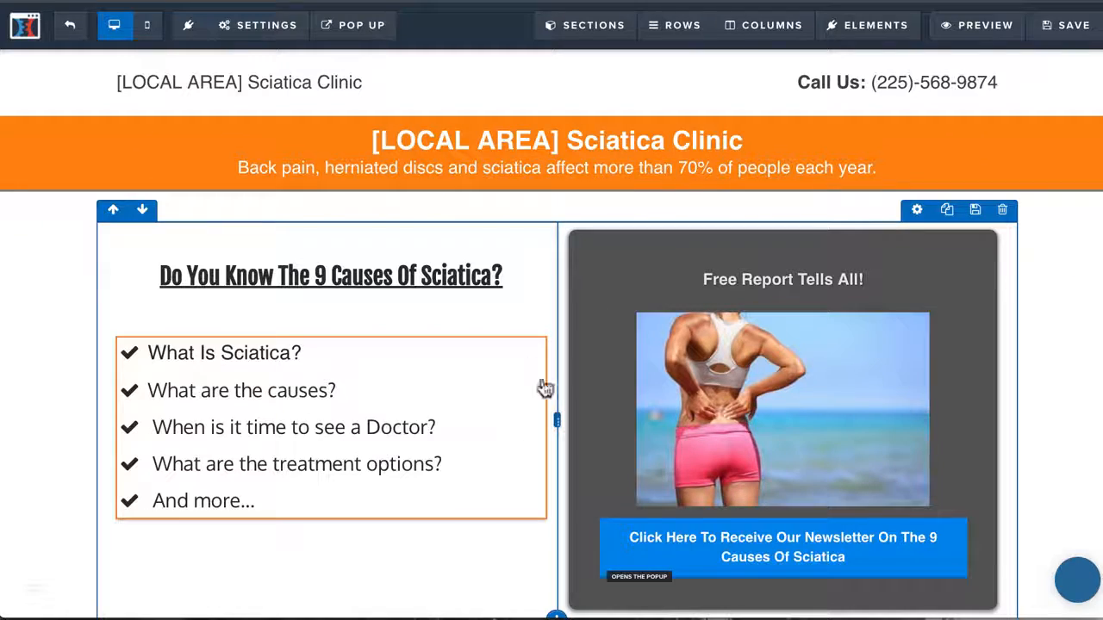
scroll(684, 462, "down", 7)
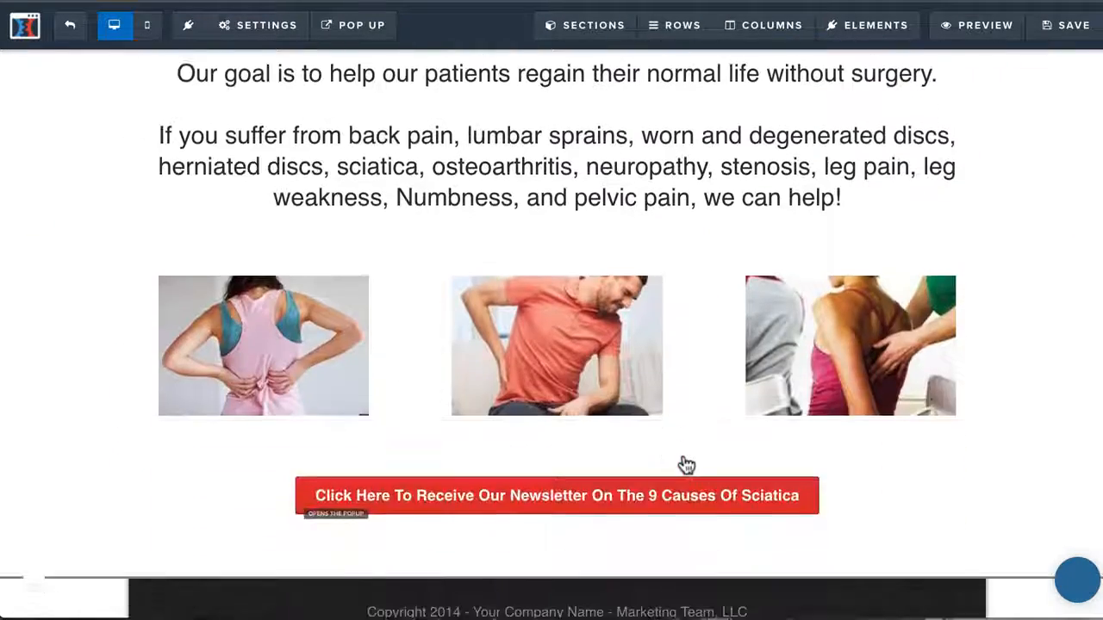
scroll(686, 466, "up", 7)
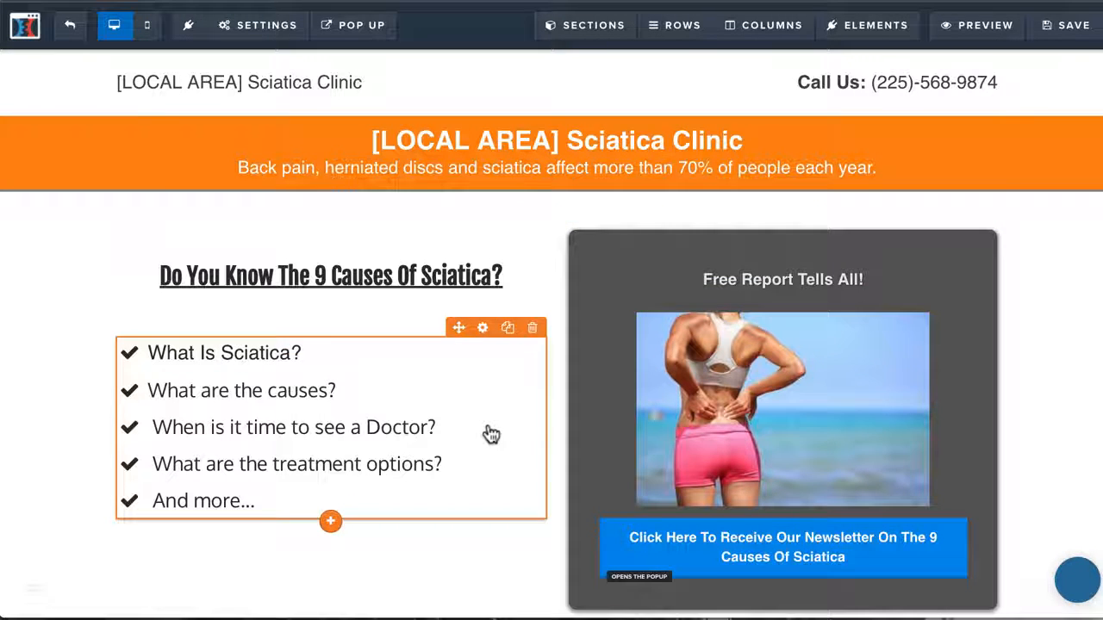
double_click(432, 142)
left_click(432, 141)
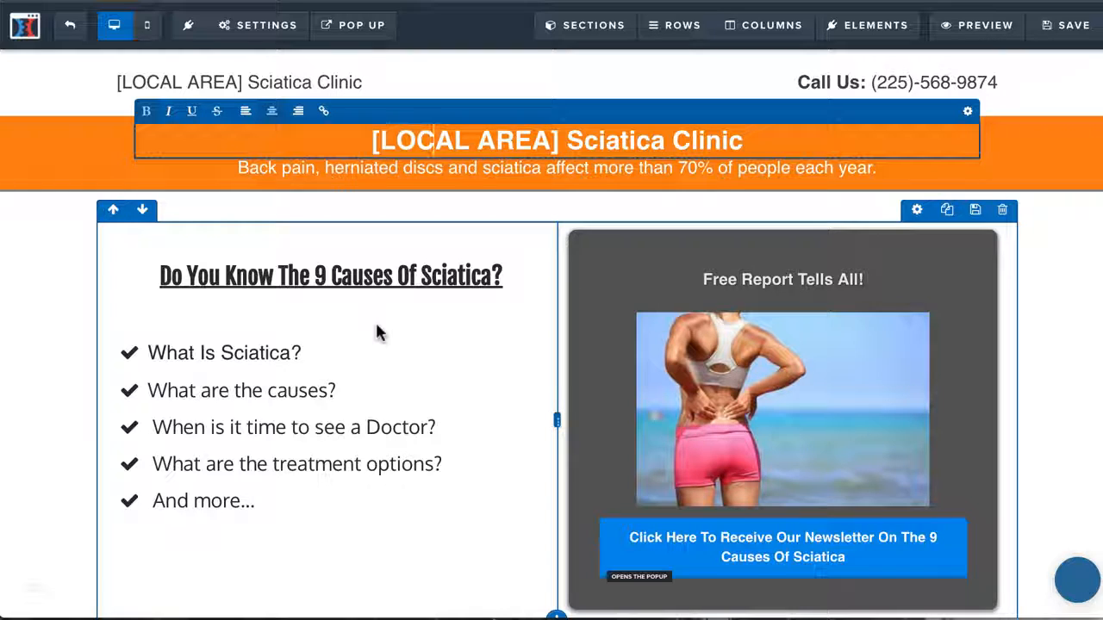
scroll(534, 401, "down", 10)
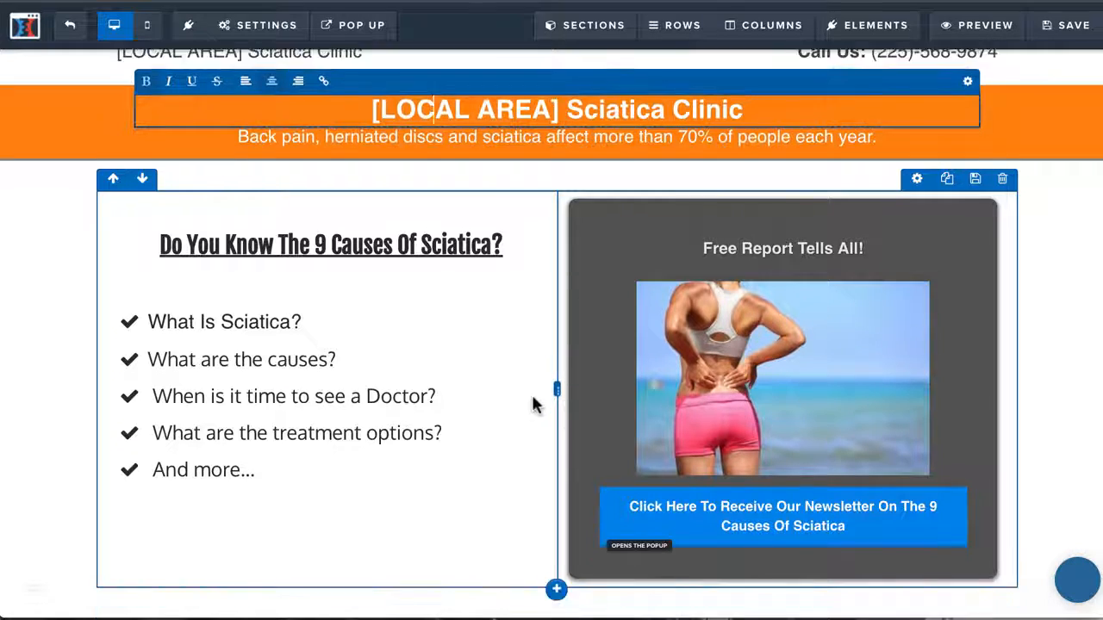
scroll(531, 402, "up", 10)
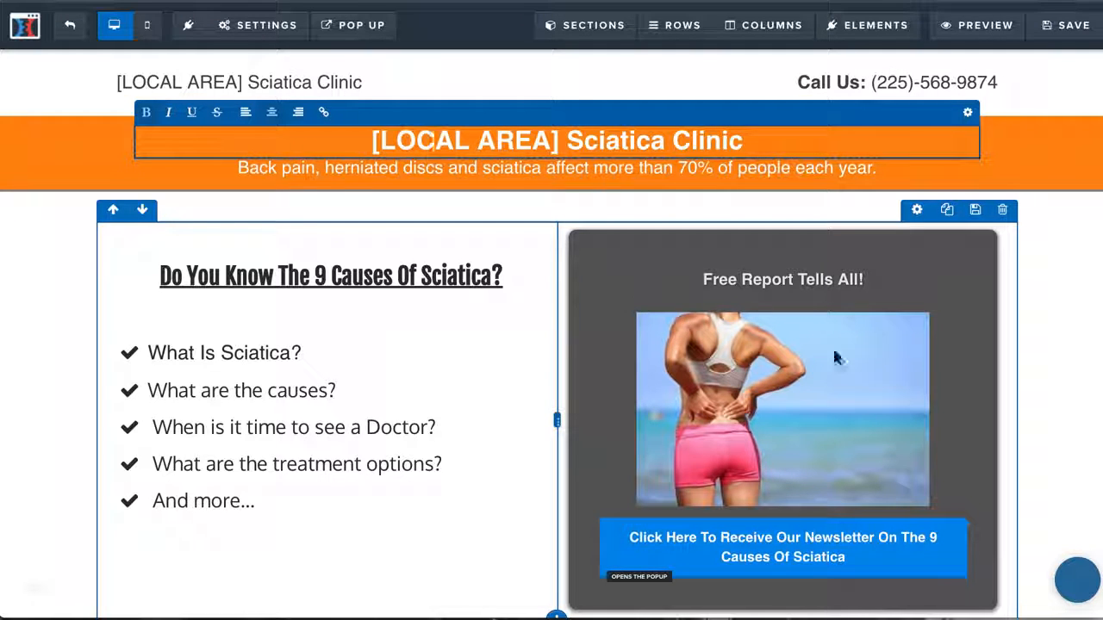
scroll(474, 448, "down", 8)
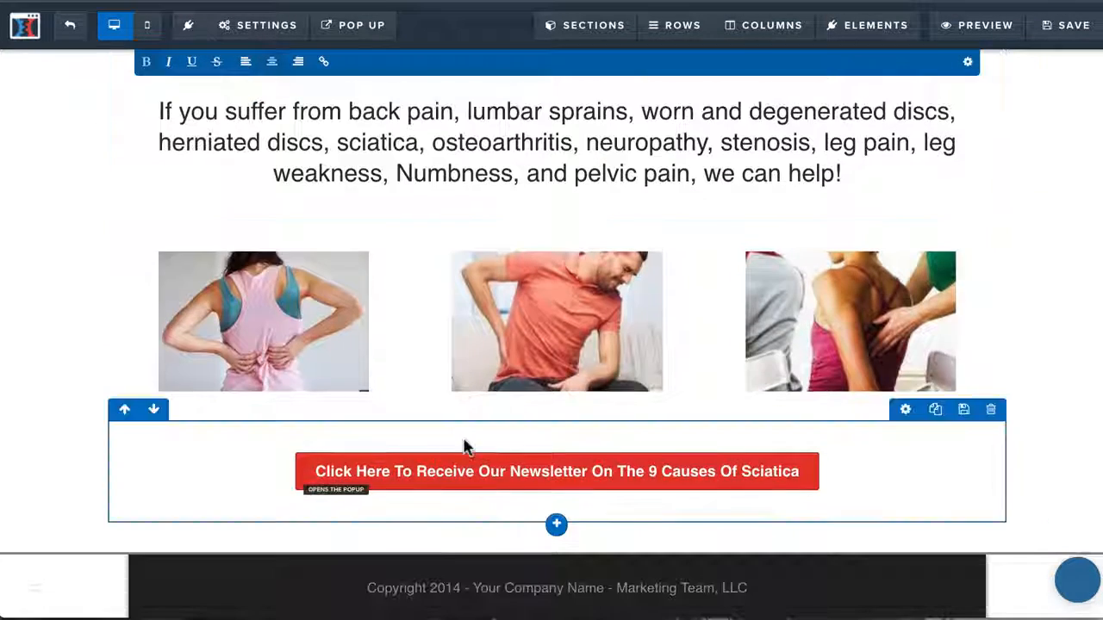
scroll(462, 446, "up", 10)
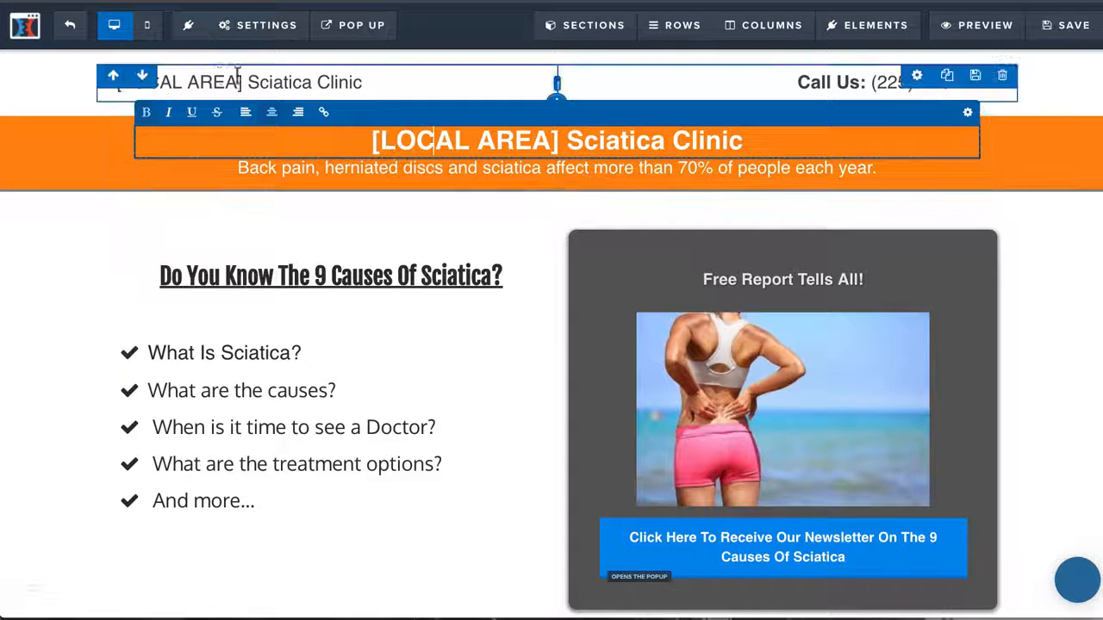
Replace the [LOCAL AREA] placeholder in the clinic name beside the phone number with New Orleans
left_click(191, 82)
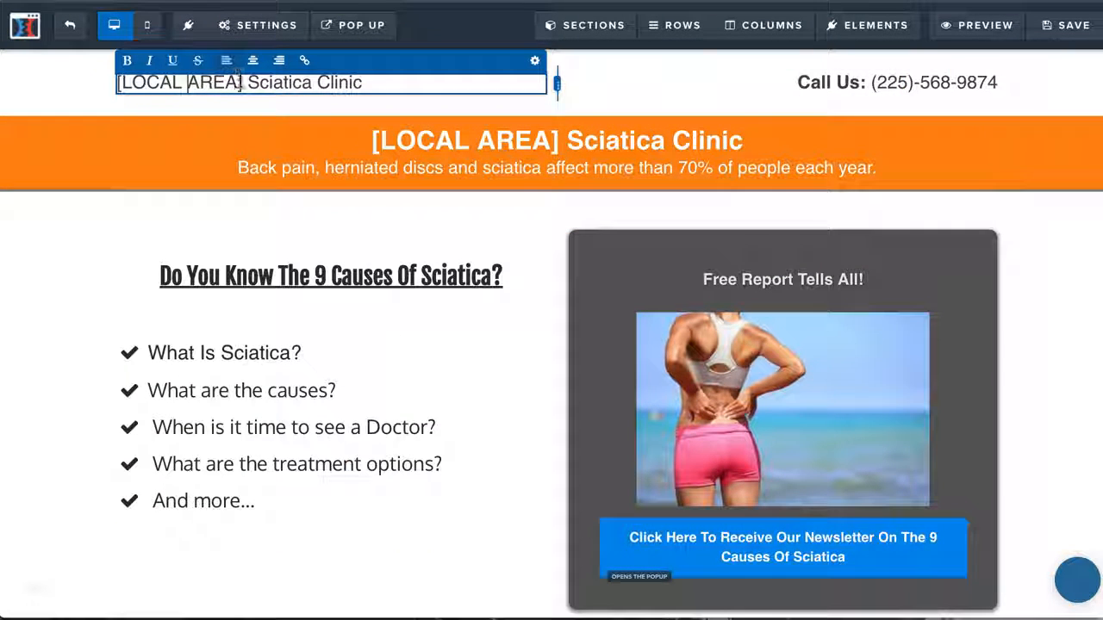
left_click_drag(242, 81, 101, 95)
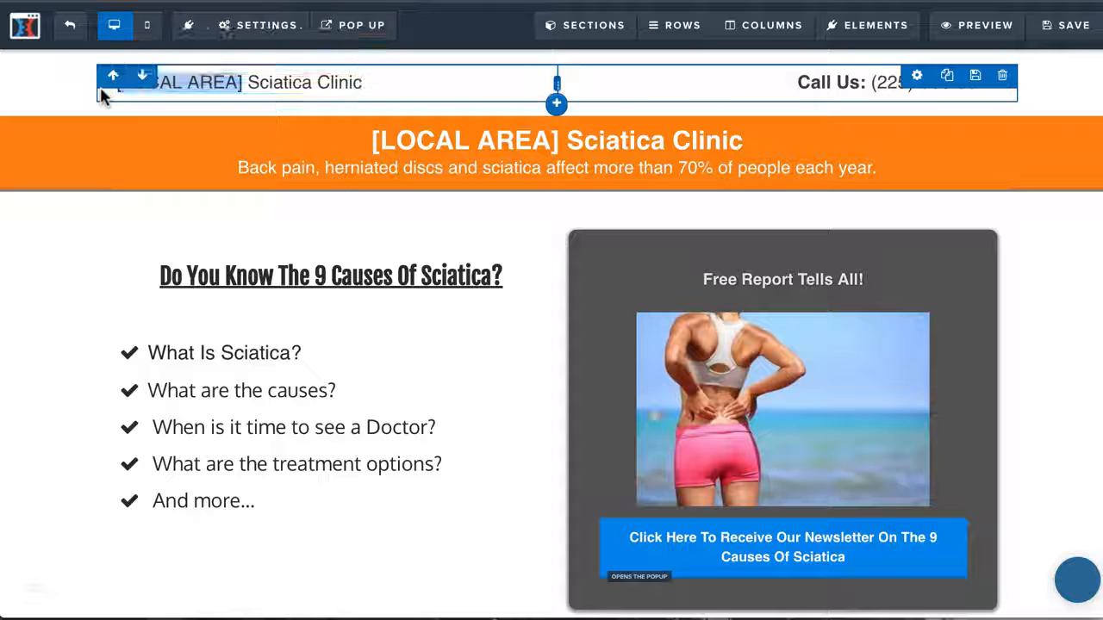
left_click(216, 81)
type("New Or")
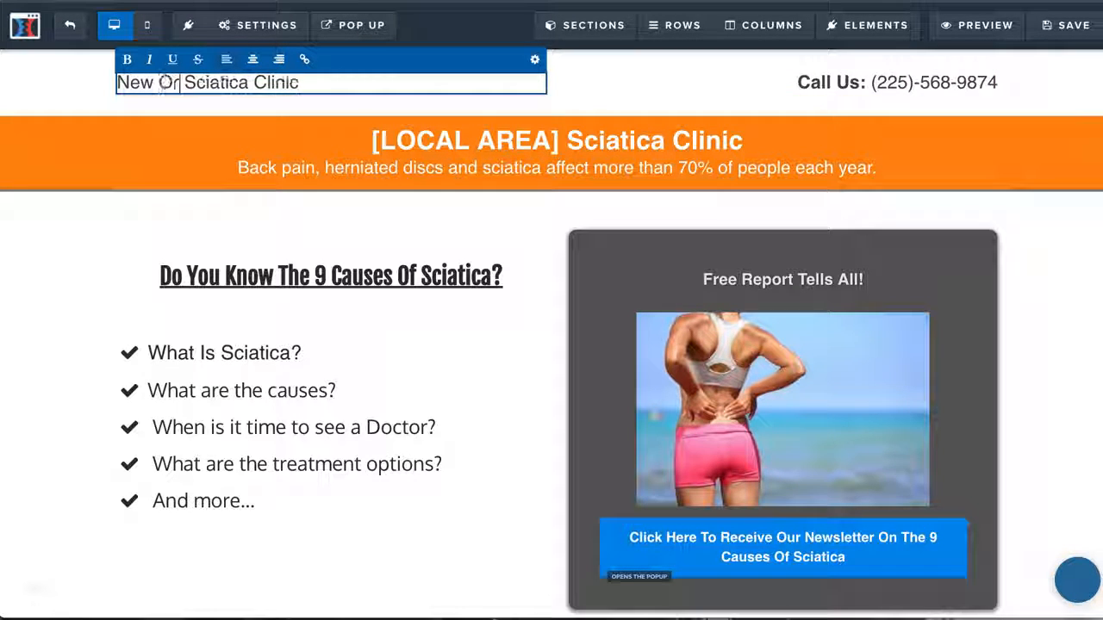
type("leans")
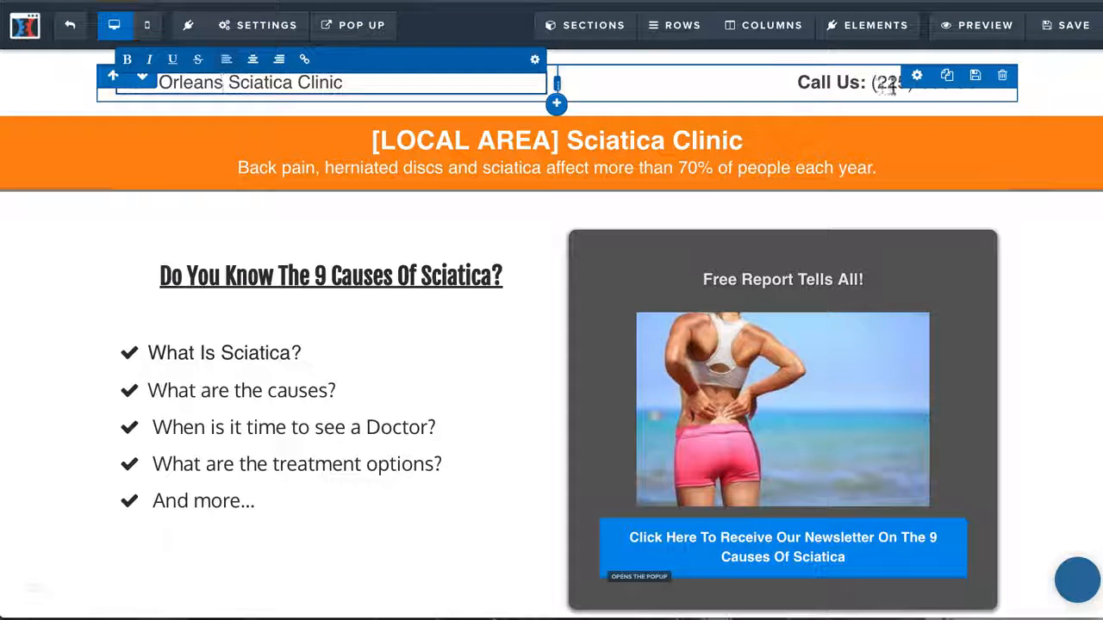
Replace the [LOCAL AREA] placeholder in the orange band's headline with New Orleans
left_click(522, 140)
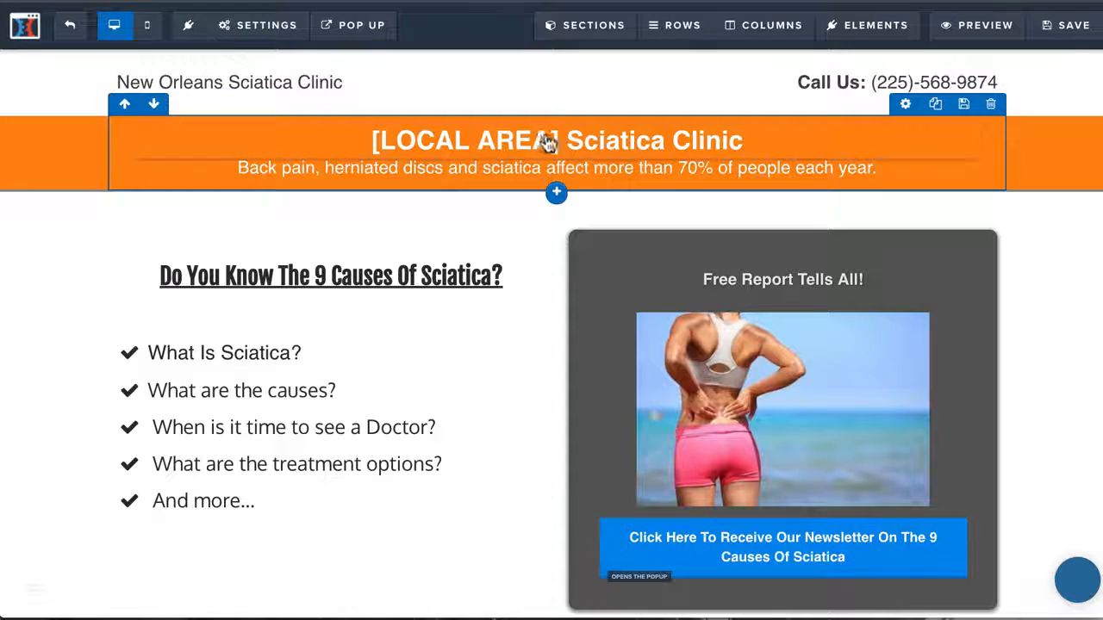
left_click_drag(559, 139, 370, 140)
type("New O")
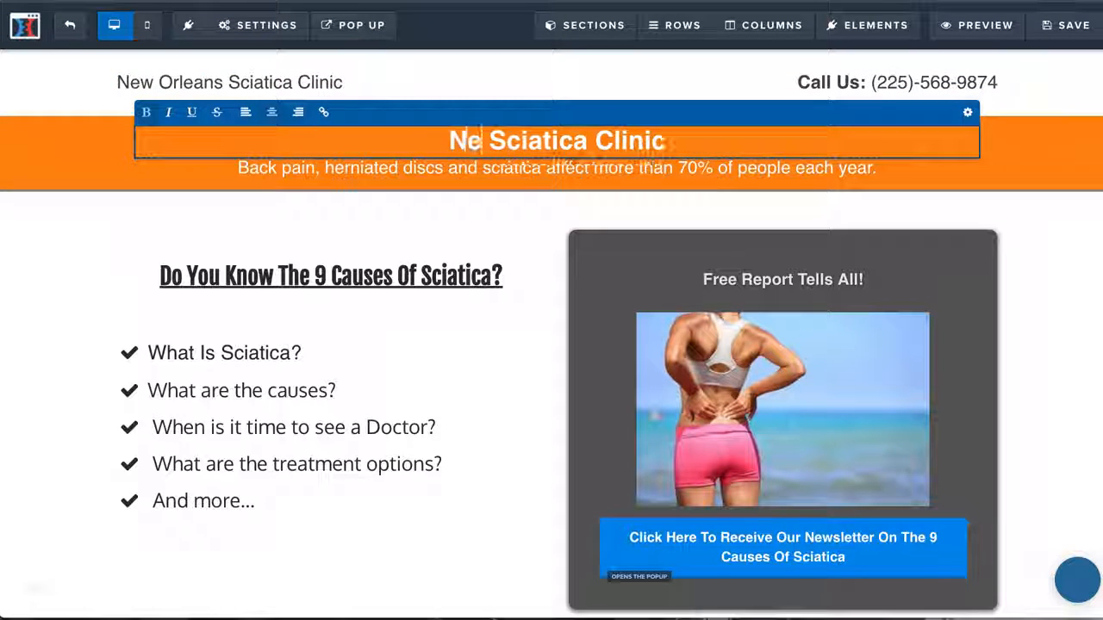
type("rleans")
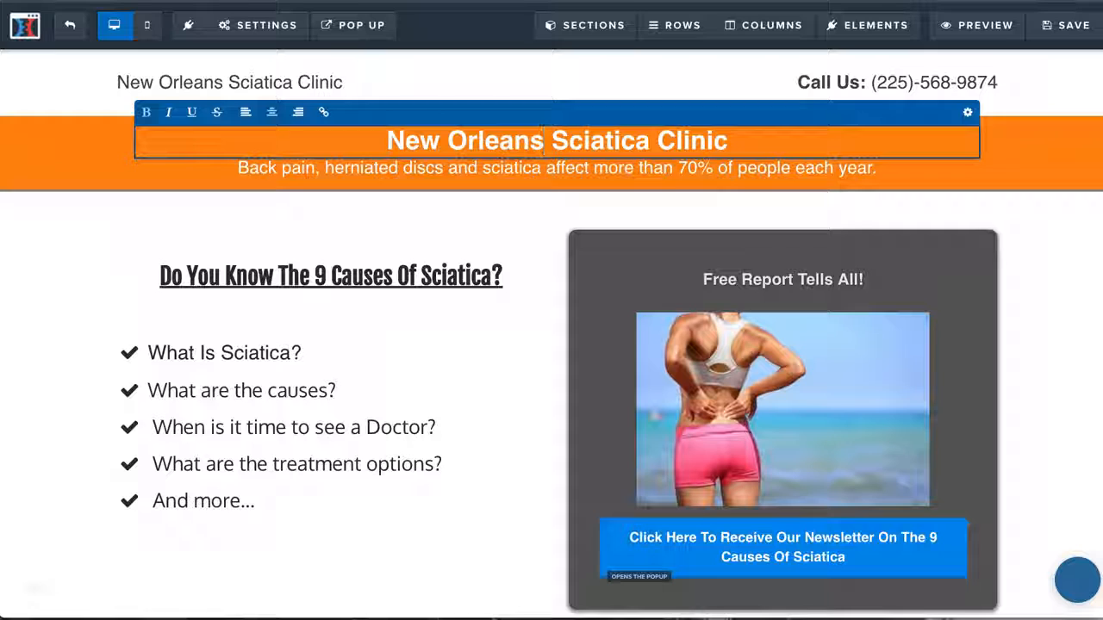
left_click(398, 224)
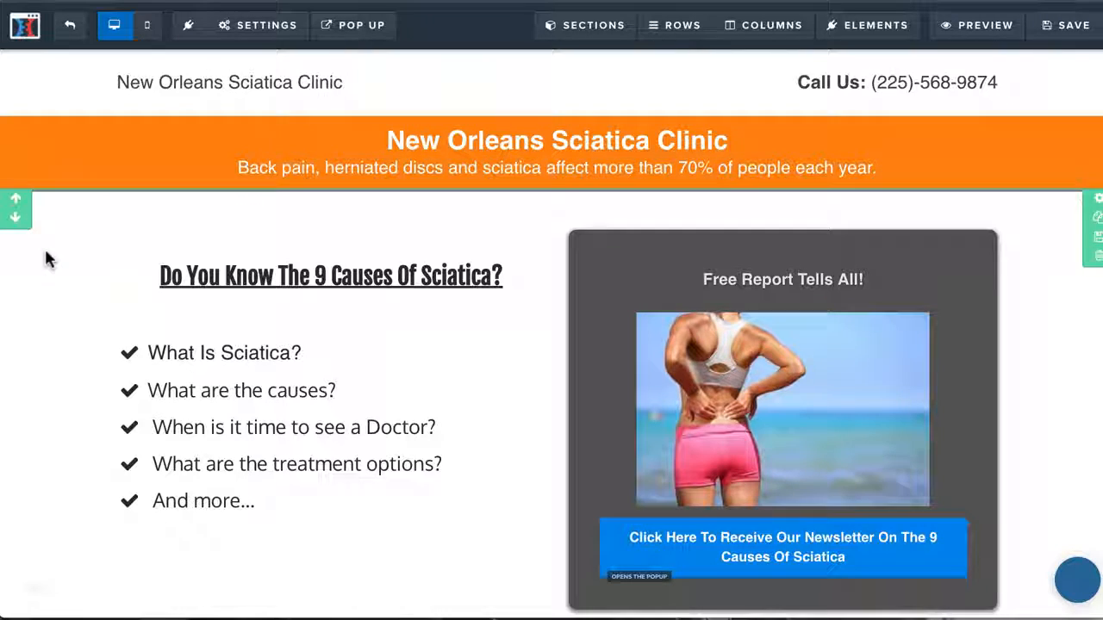
Review the page's body text, the three back pain images and the newsletter buttons
scroll(638, 362, "down", 6)
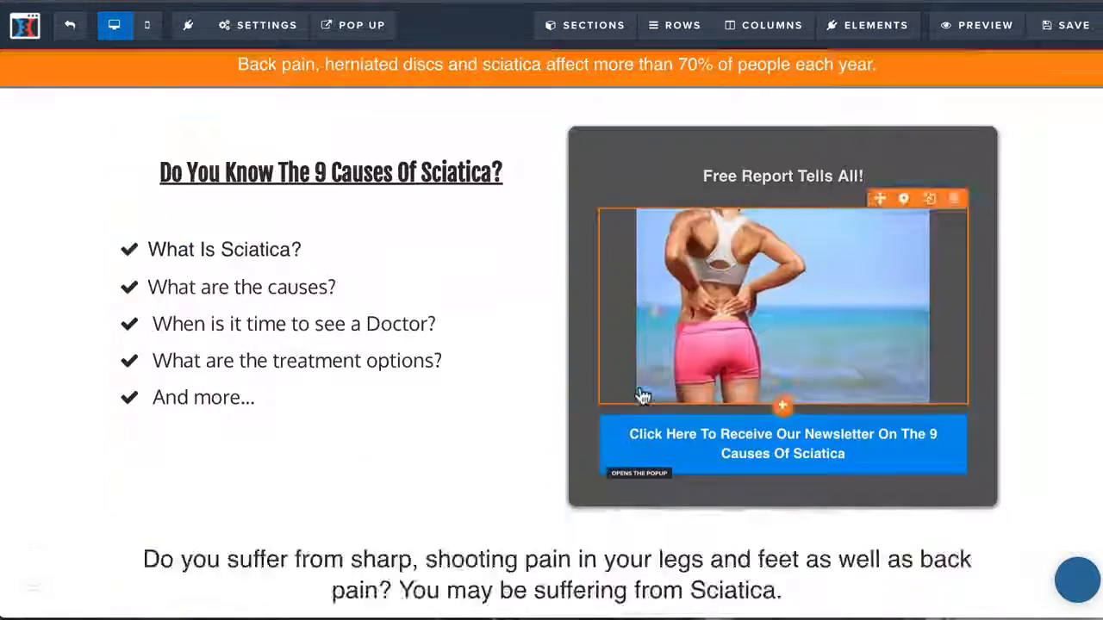
scroll(642, 396, "up", 2)
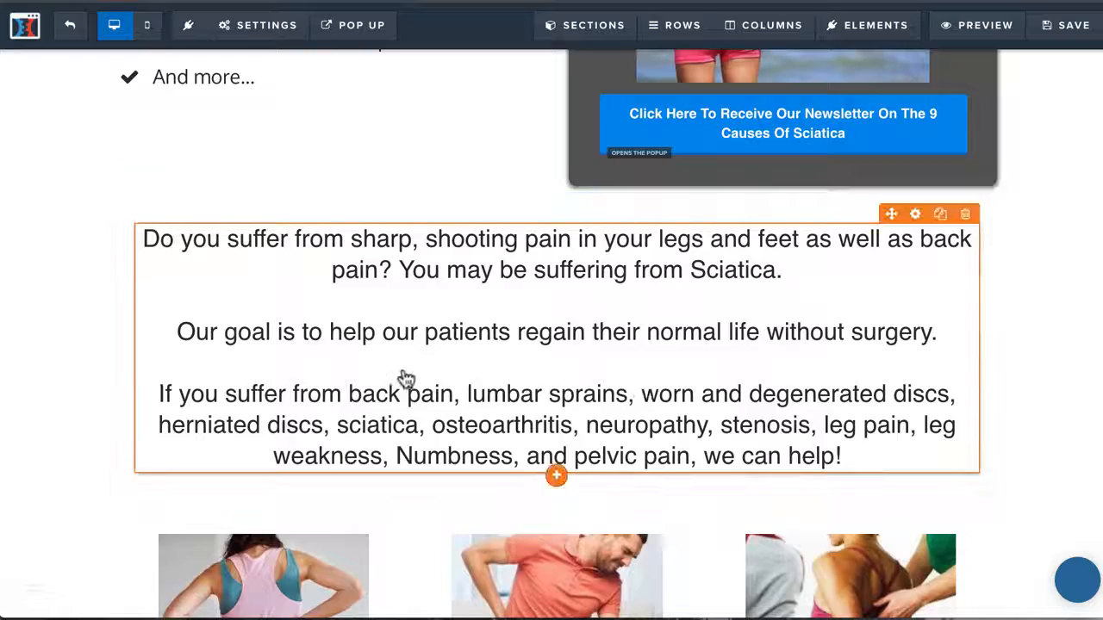
scroll(406, 431, "down", 3)
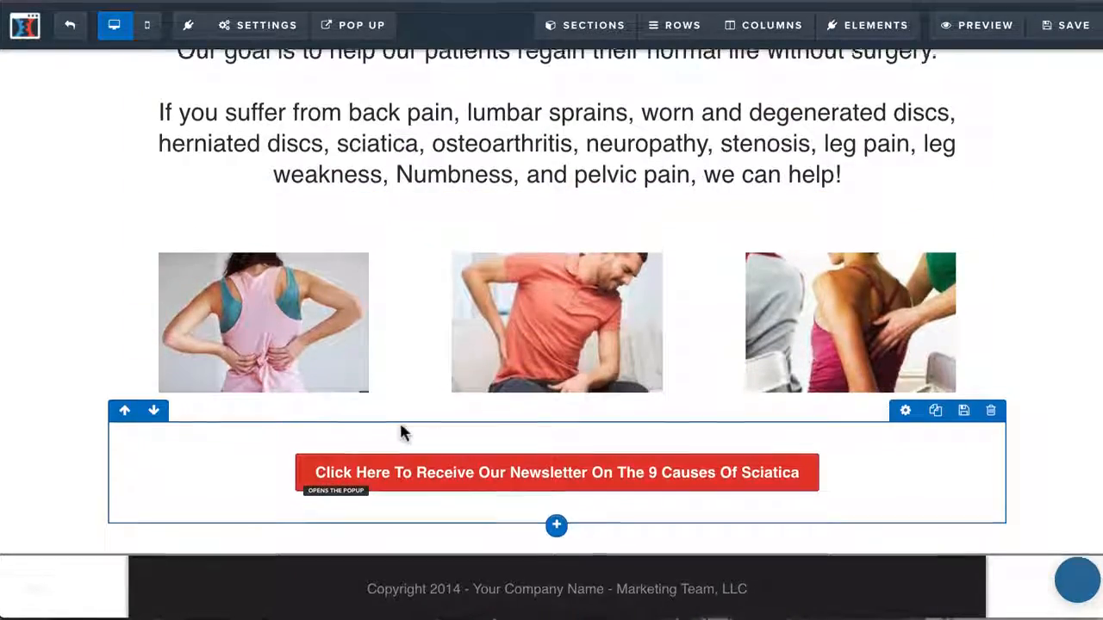
scroll(400, 428, "up", 8)
scroll(404, 433, "down", 4)
scroll(404, 433, "up", 4)
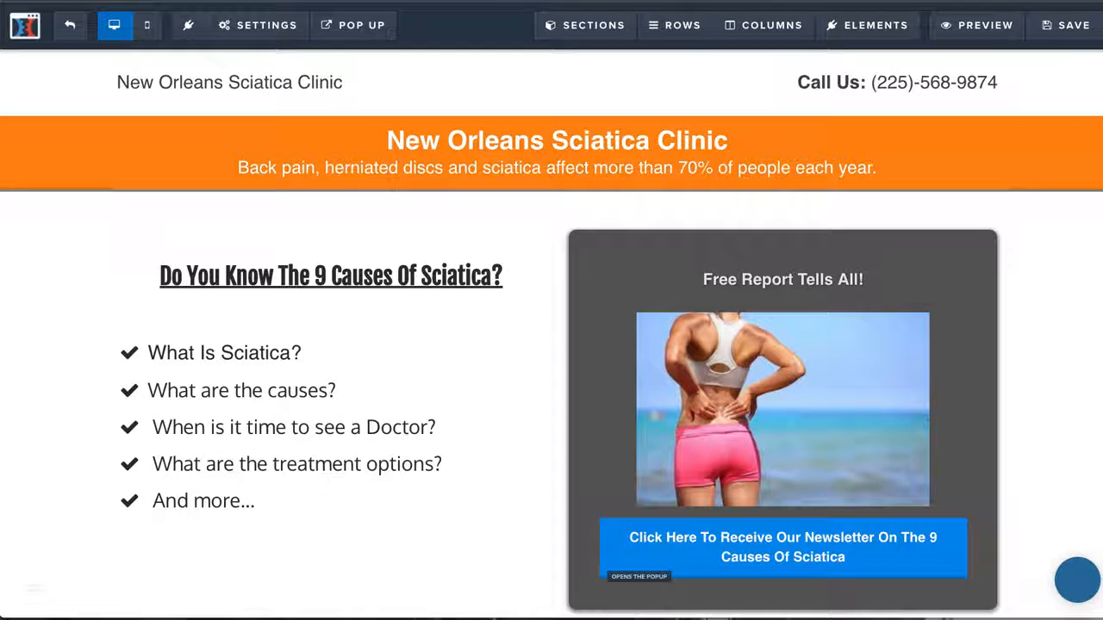
Set the page title in the SEO meta data to "Got Back Pain?"
left_click(265, 28)
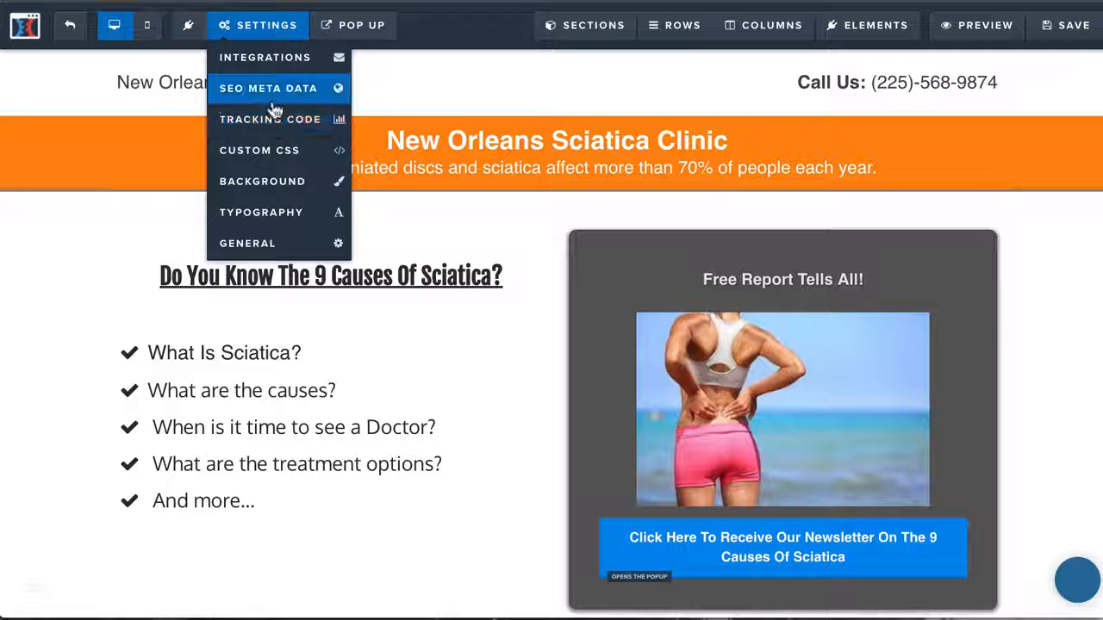
left_click(270, 91)
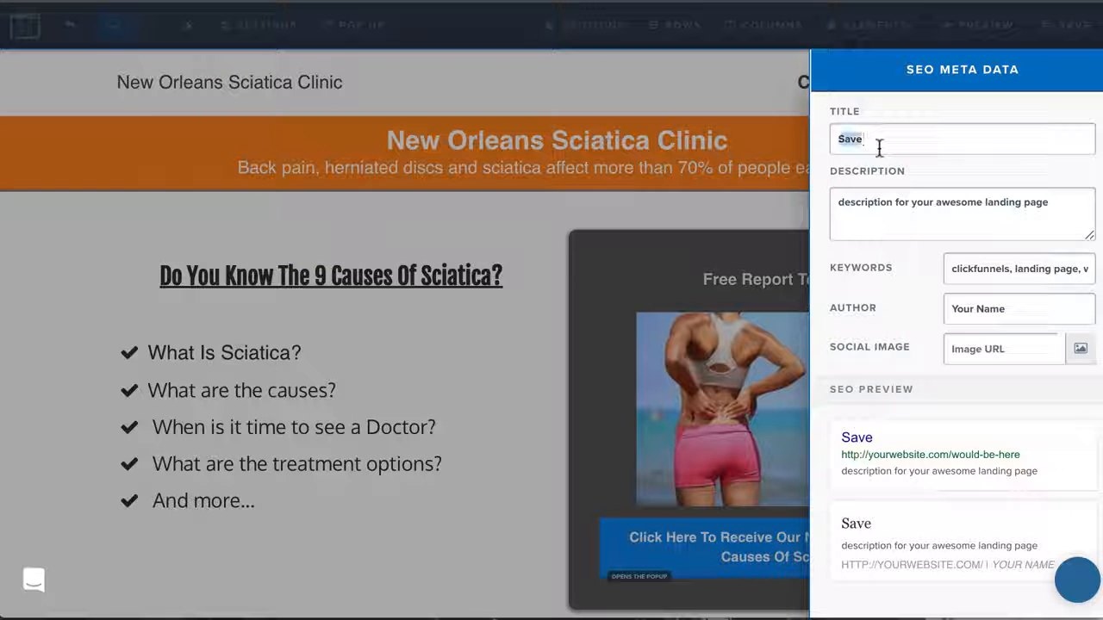
type("Ch")
key("BackSpace")
key("BackSpace")
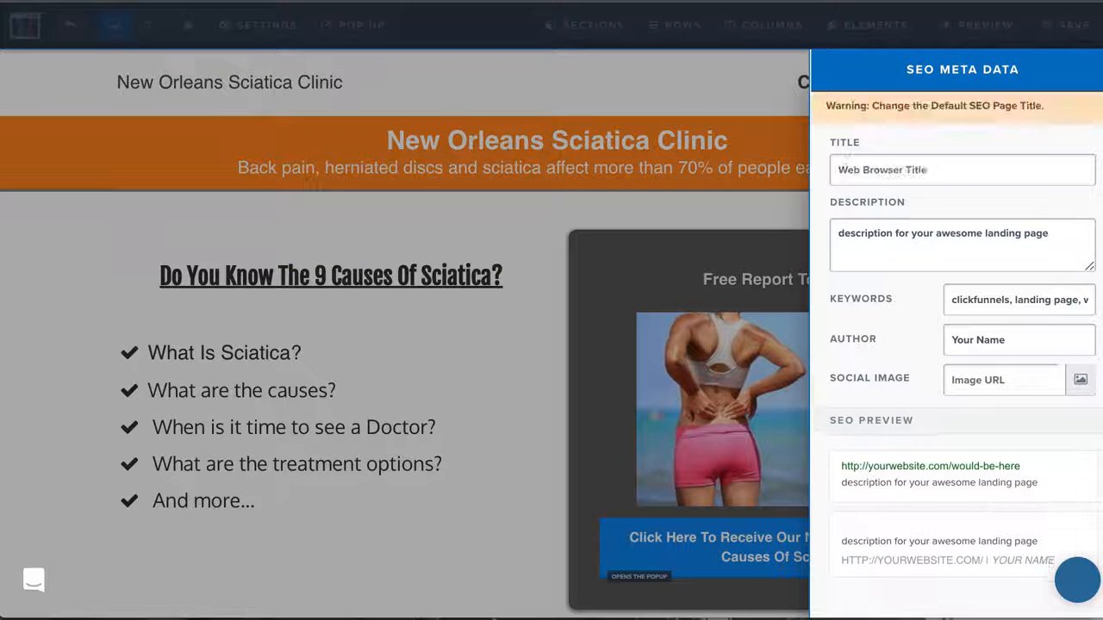
type("Got")
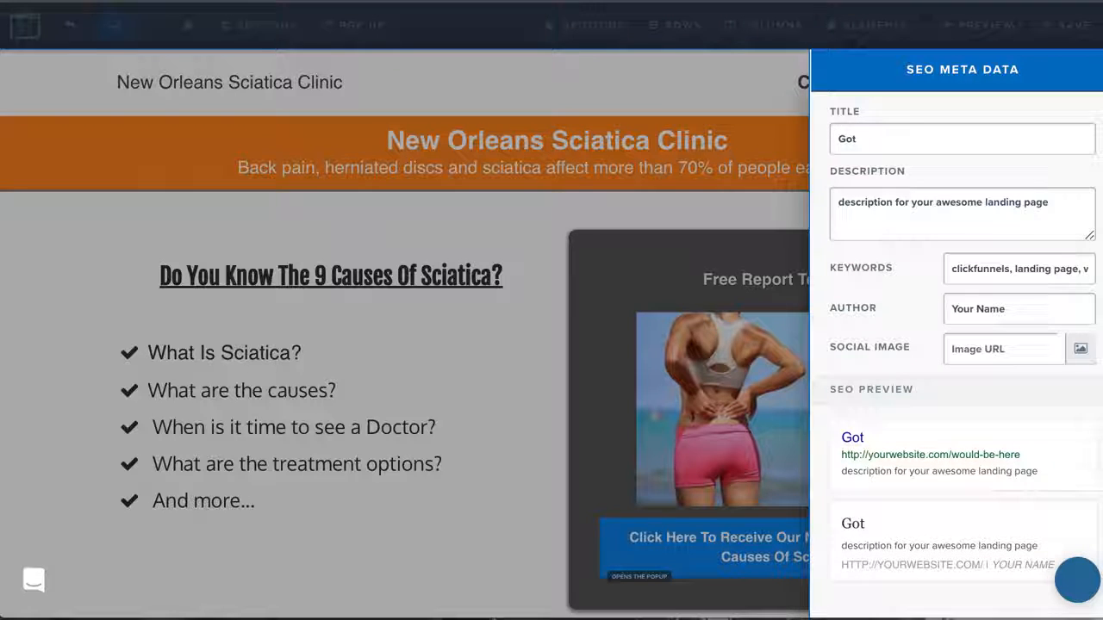
type(" Back Pain?")
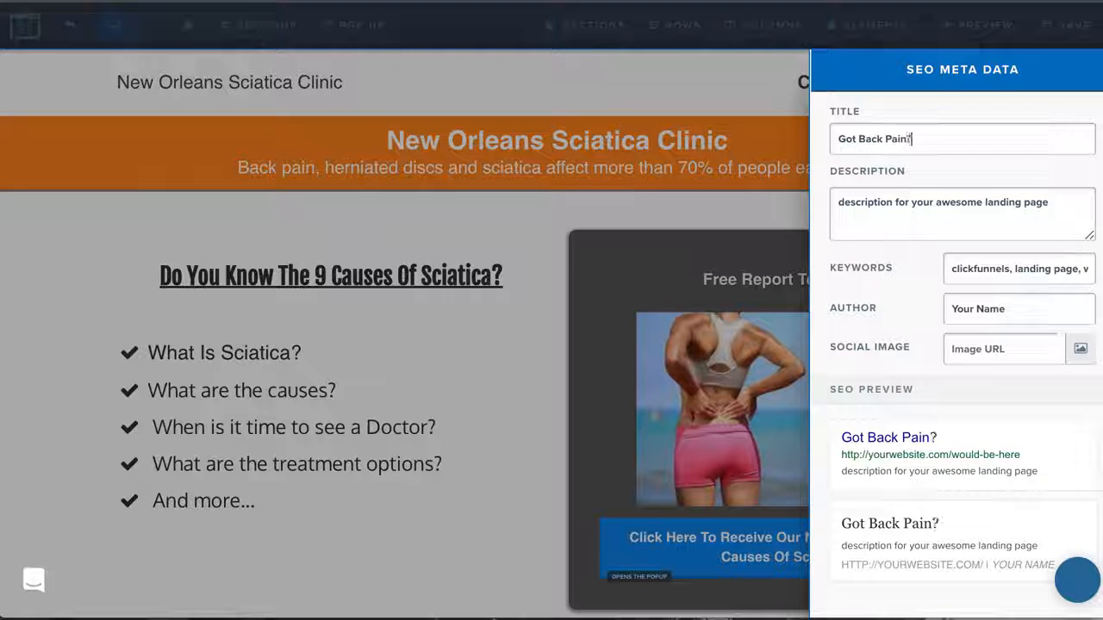
triple_click(926, 204)
left_click(455, 222)
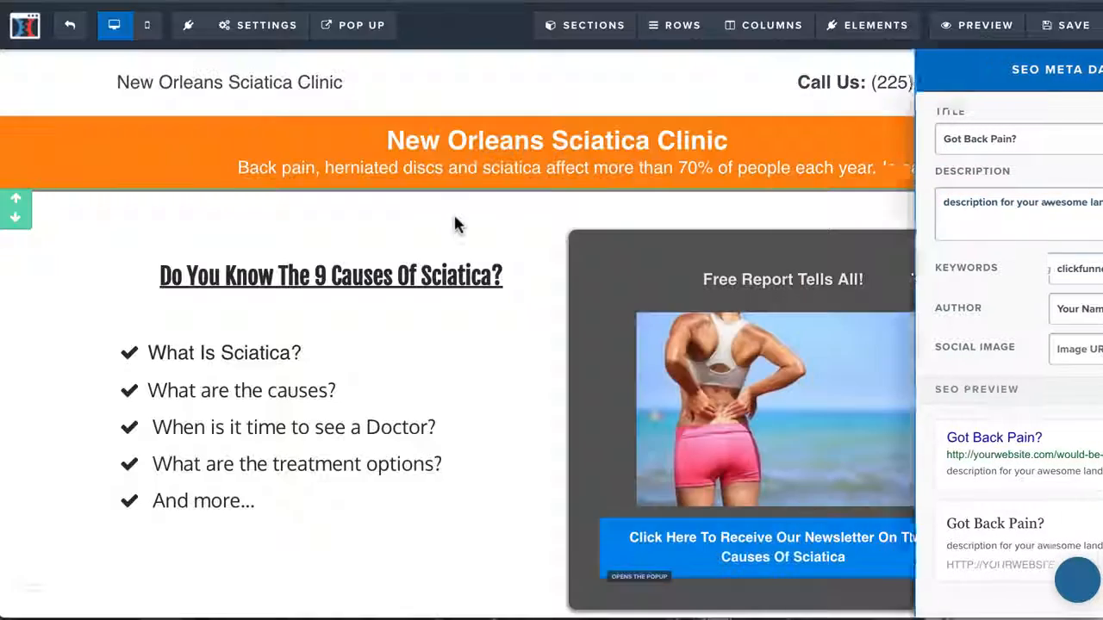
left_click(388, 143)
left_click_drag(387, 142, 767, 170)
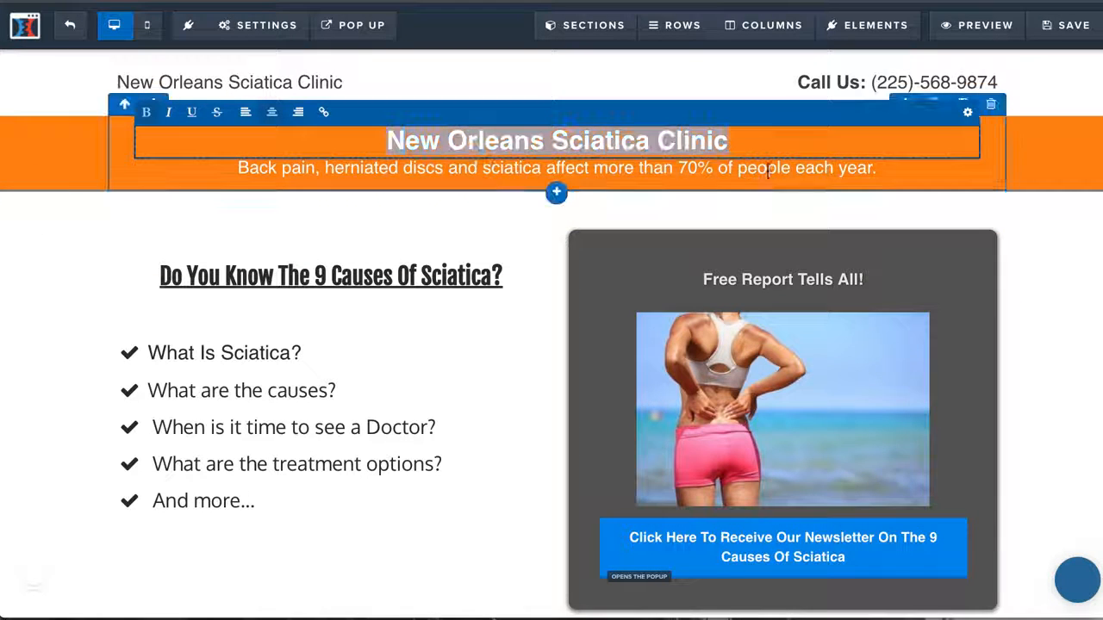
left_click(779, 173)
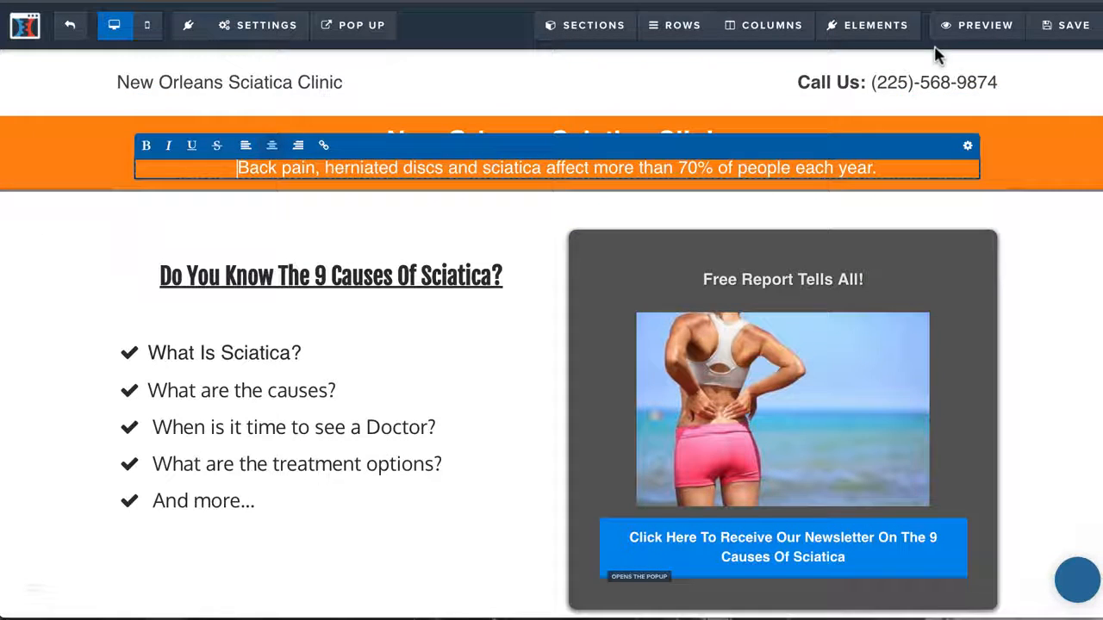
Save the page and copy the orange band's headline and the sentence beneath it from the page preview
left_click(1046, 34)
left_click(999, 26)
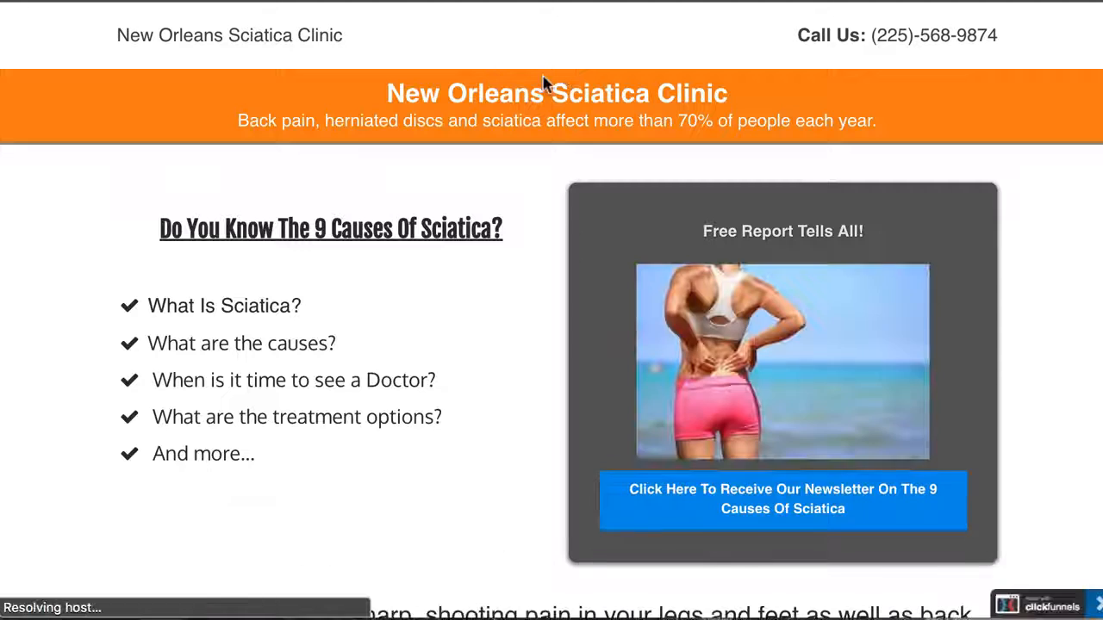
left_click_drag(378, 93, 909, 126)
key("super+c")
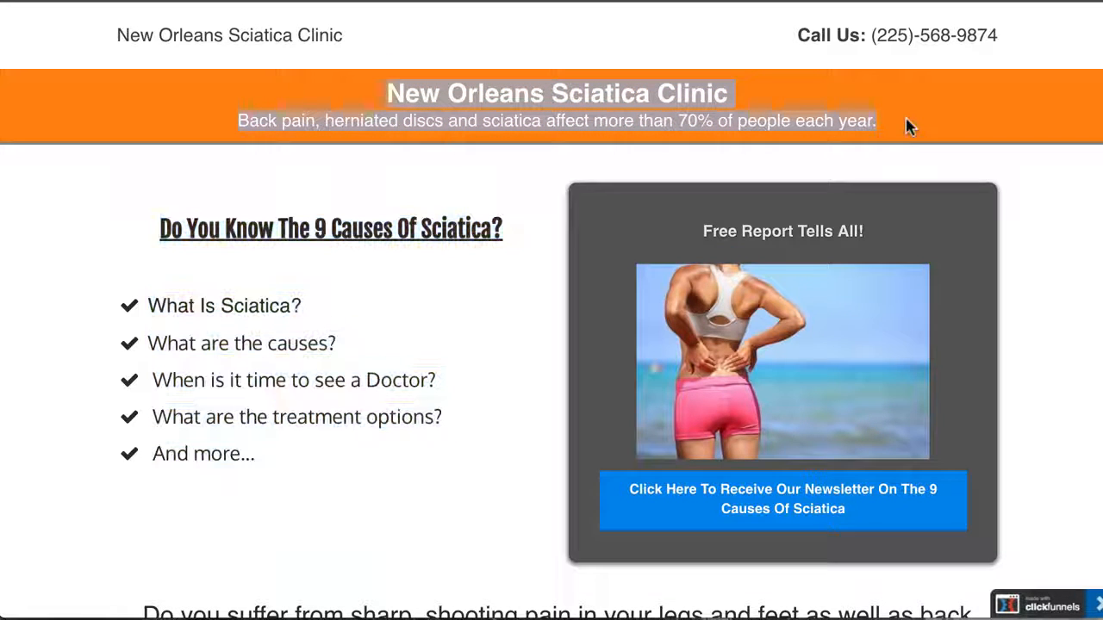
key("super+w")
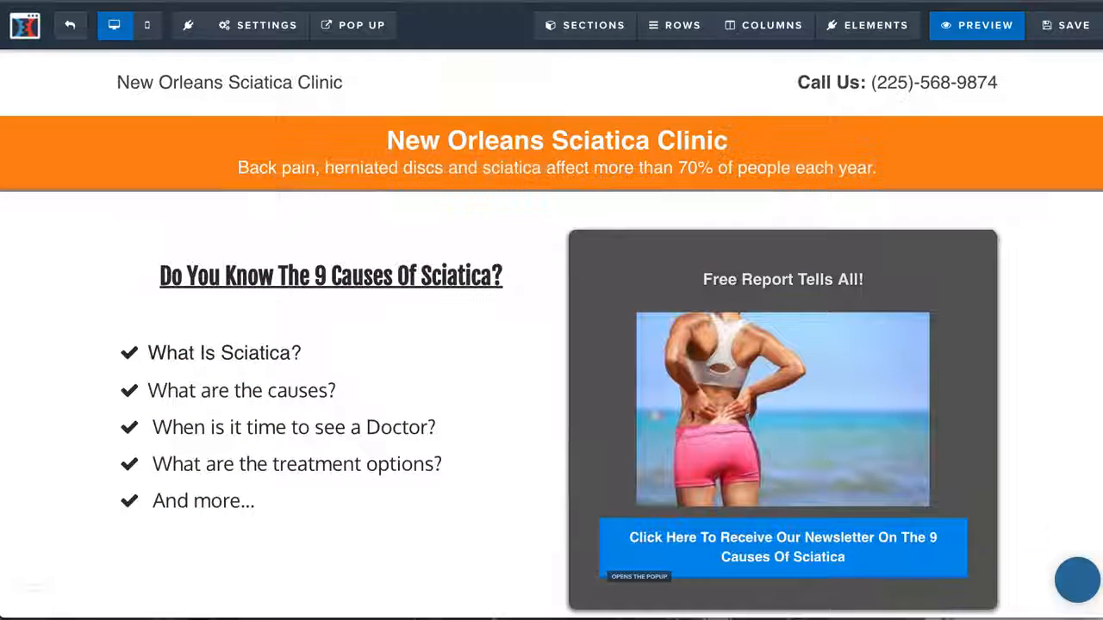
Replace the SEO description with the copied headline and back pain sentence, and enter the doctor's name as author
mouse_move(234, 25)
left_click(247, 89)
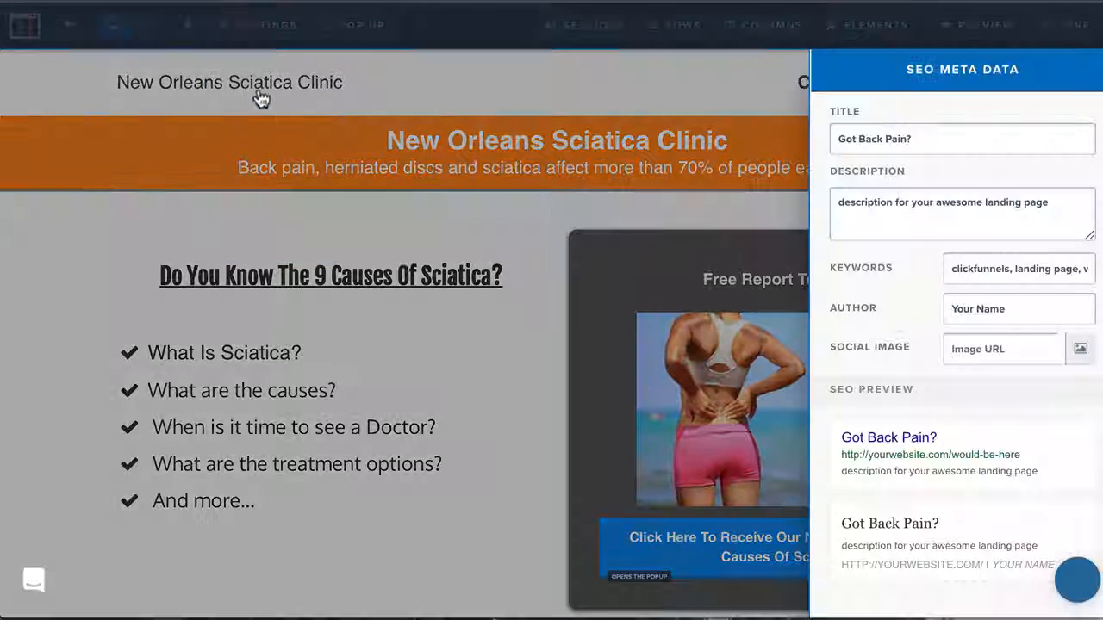
triple_click(899, 214)
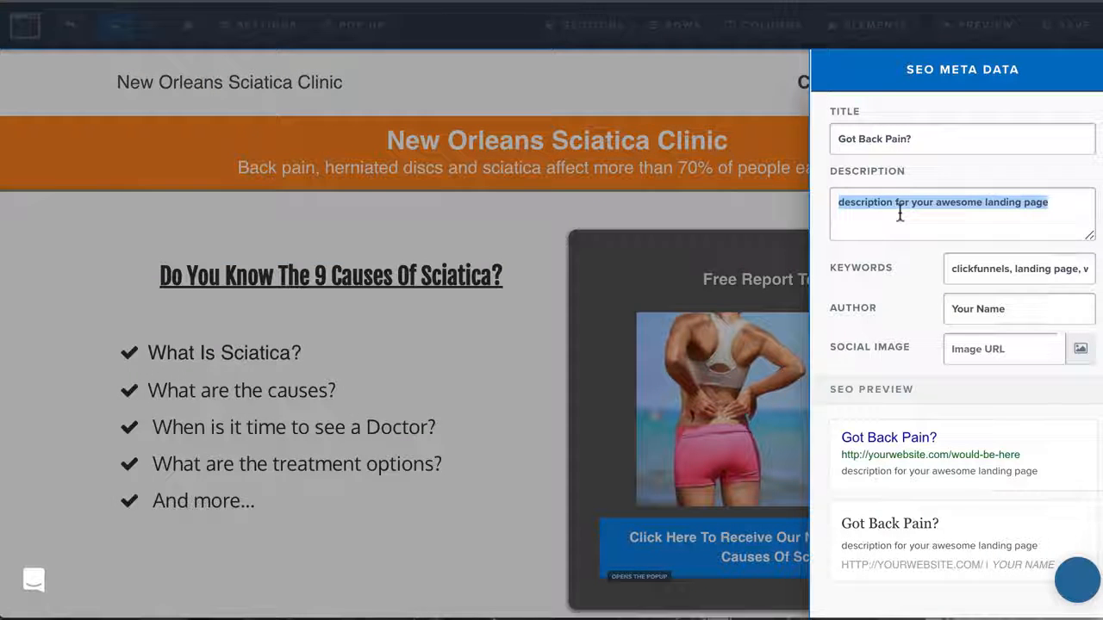
key("super+v")
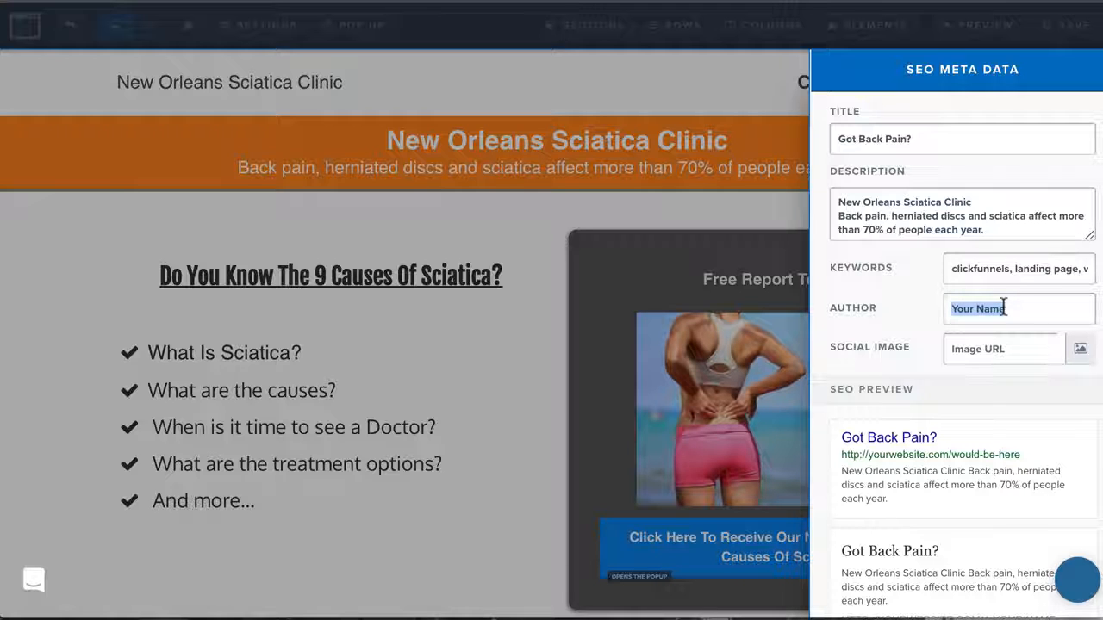
type("Dr Pain")
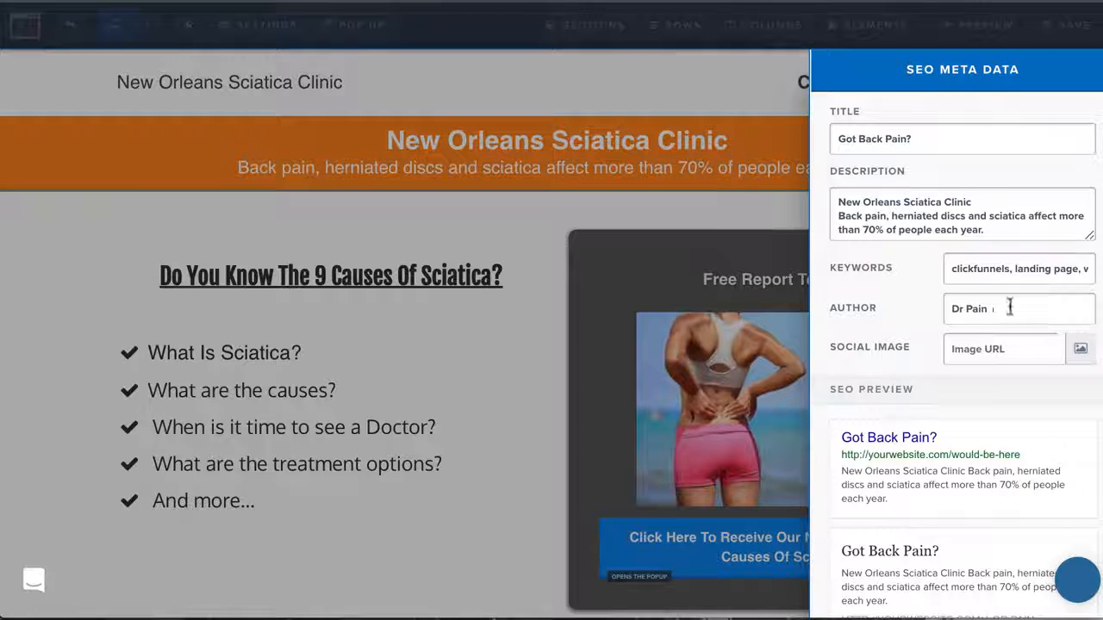
Search Pixabay for "back pain" and set the green bent-over figure icon as the SEO social image
left_click(1080, 349)
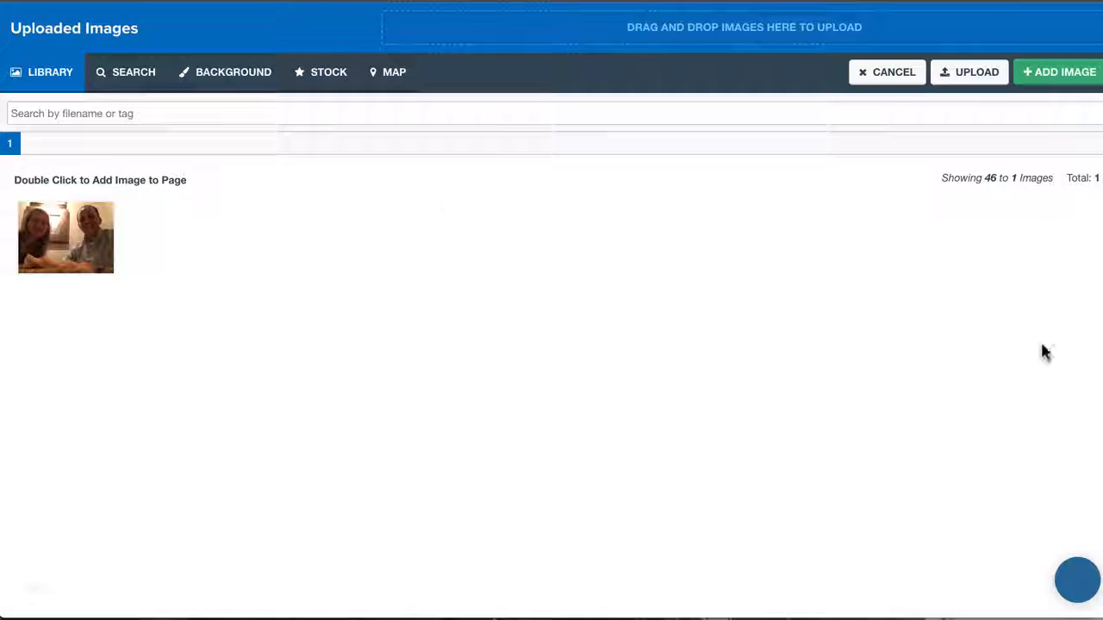
left_click(135, 74)
left_click(95, 222)
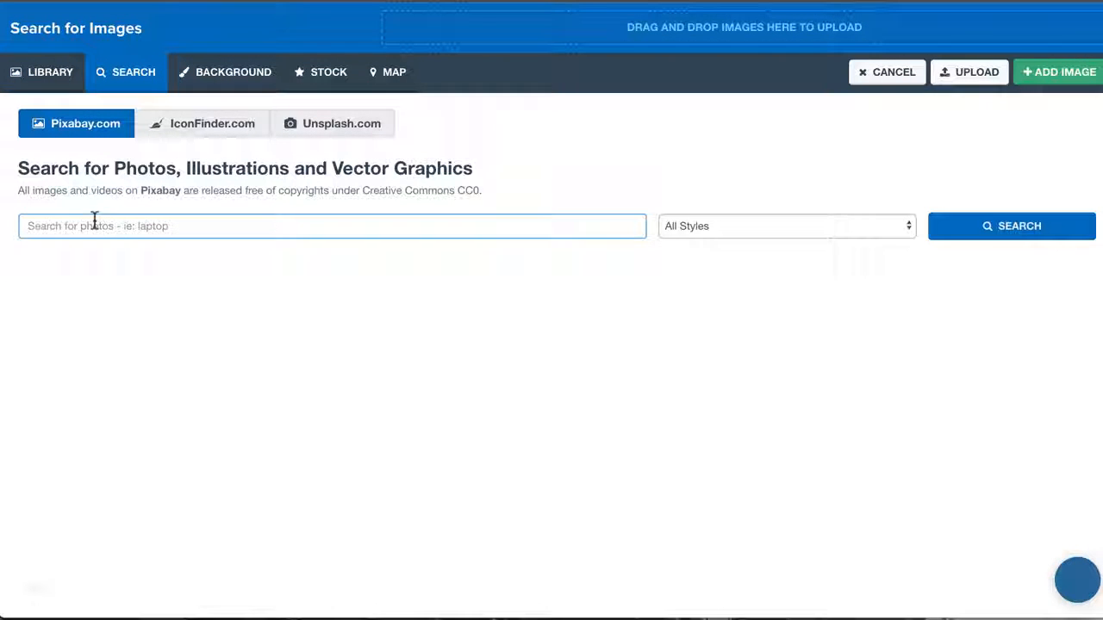
type("back pain")
key("Return")
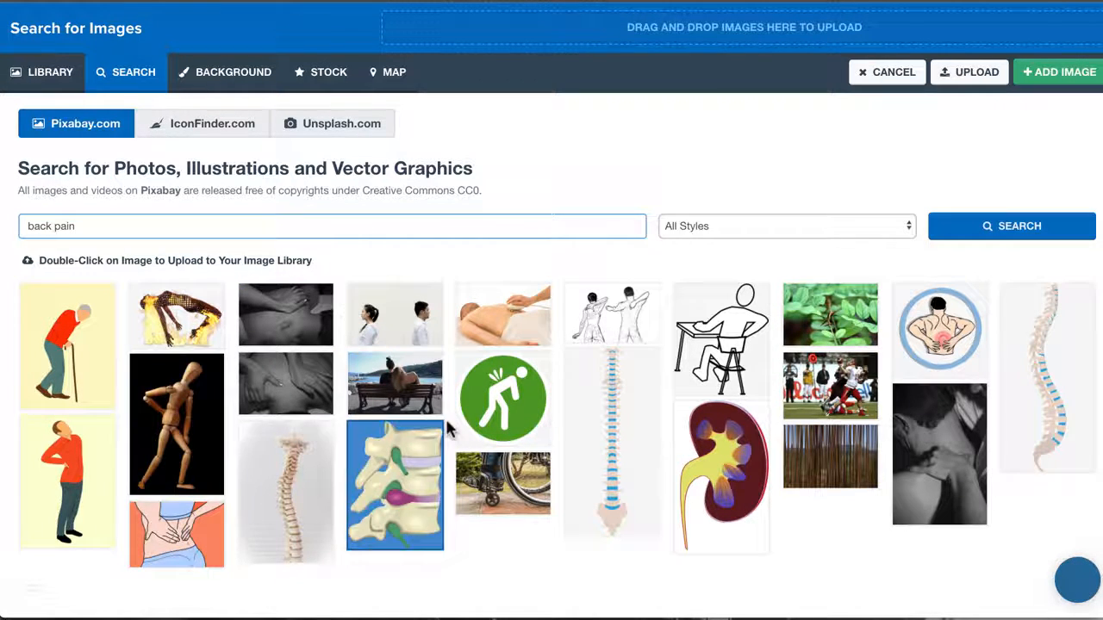
left_click(172, 429)
left_click(500, 398)
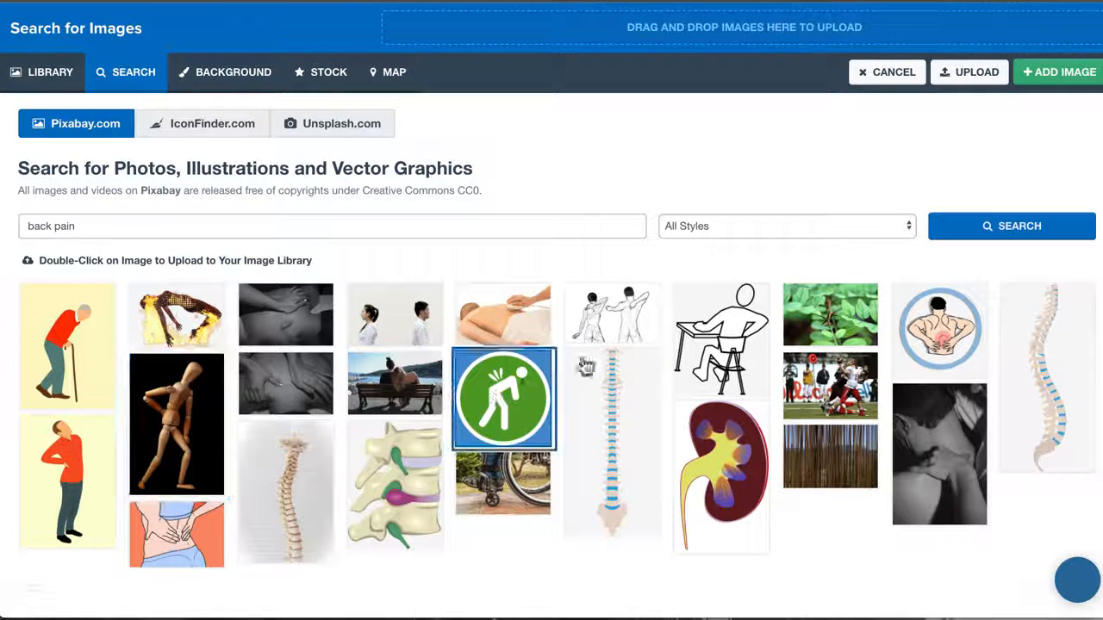
left_click(1060, 72)
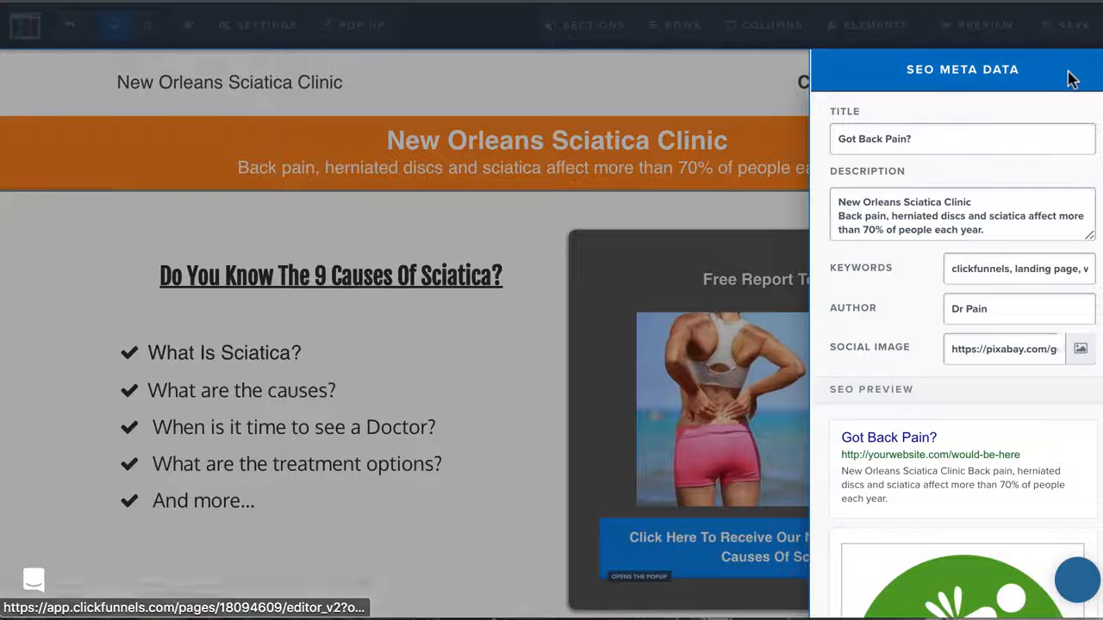
scroll(869, 434, "down", 5)
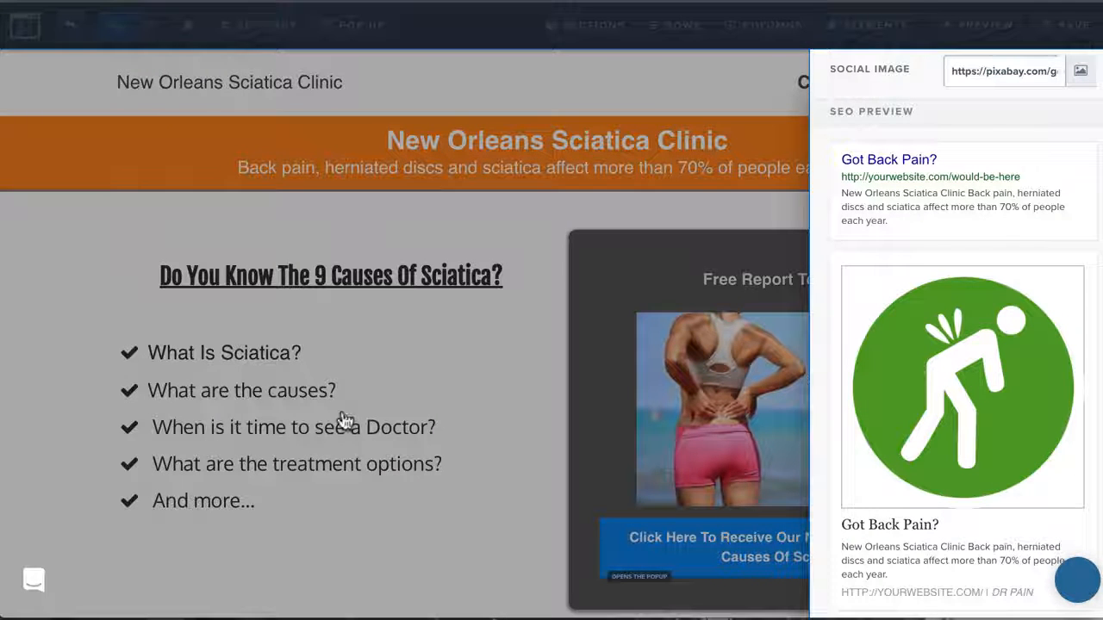
left_click(346, 421)
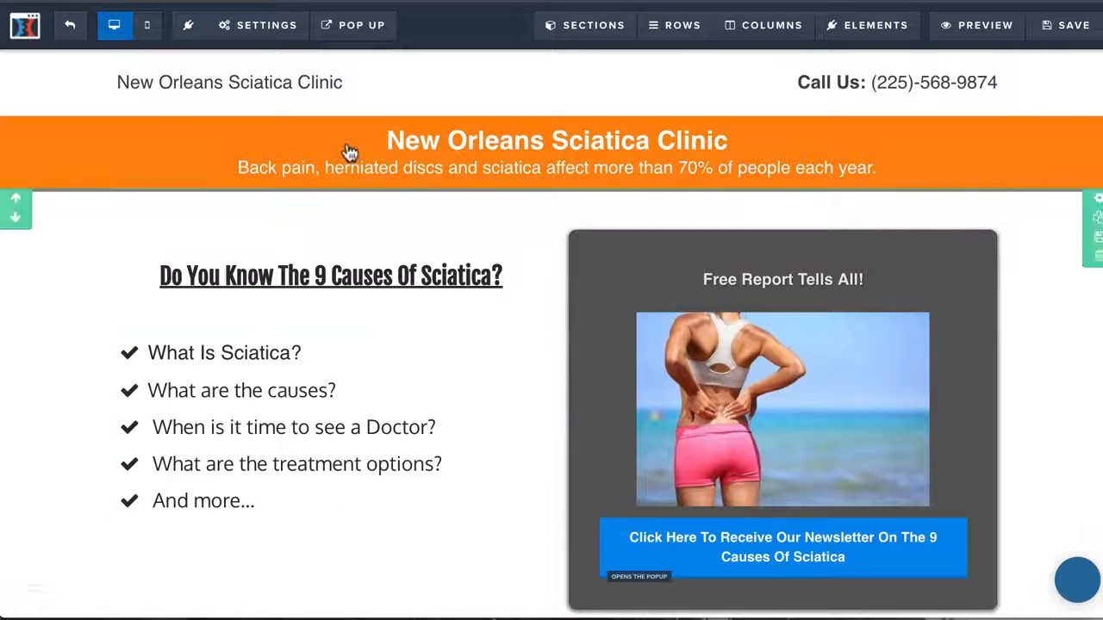
Set the affiliate badge to Hide in the page's general settings and save the page
mouse_move(248, 39)
left_click(274, 248)
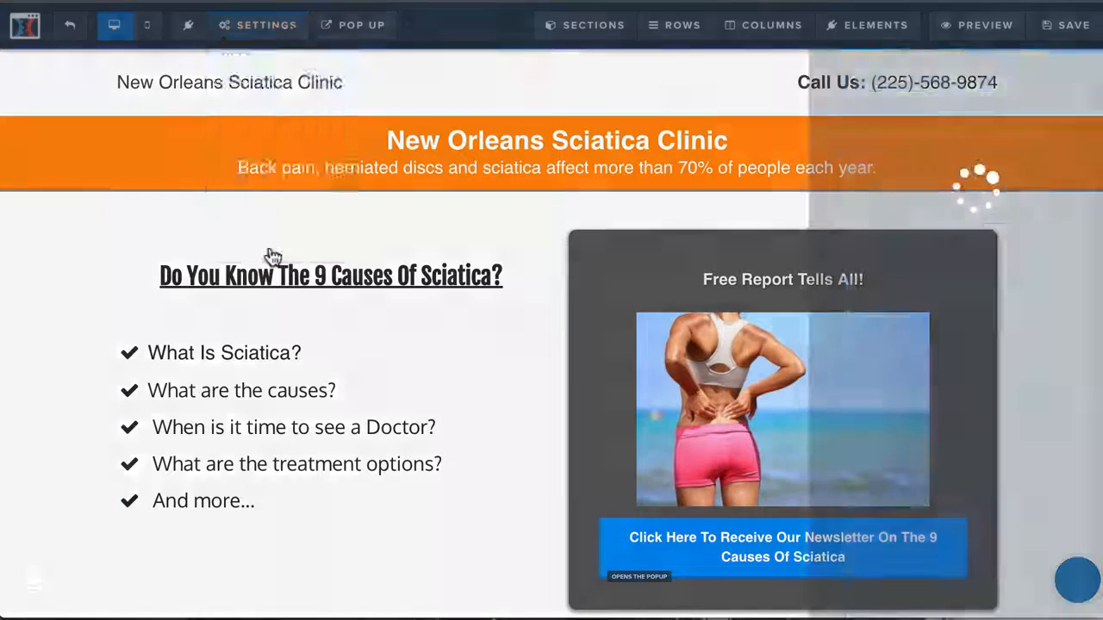
left_click(978, 200)
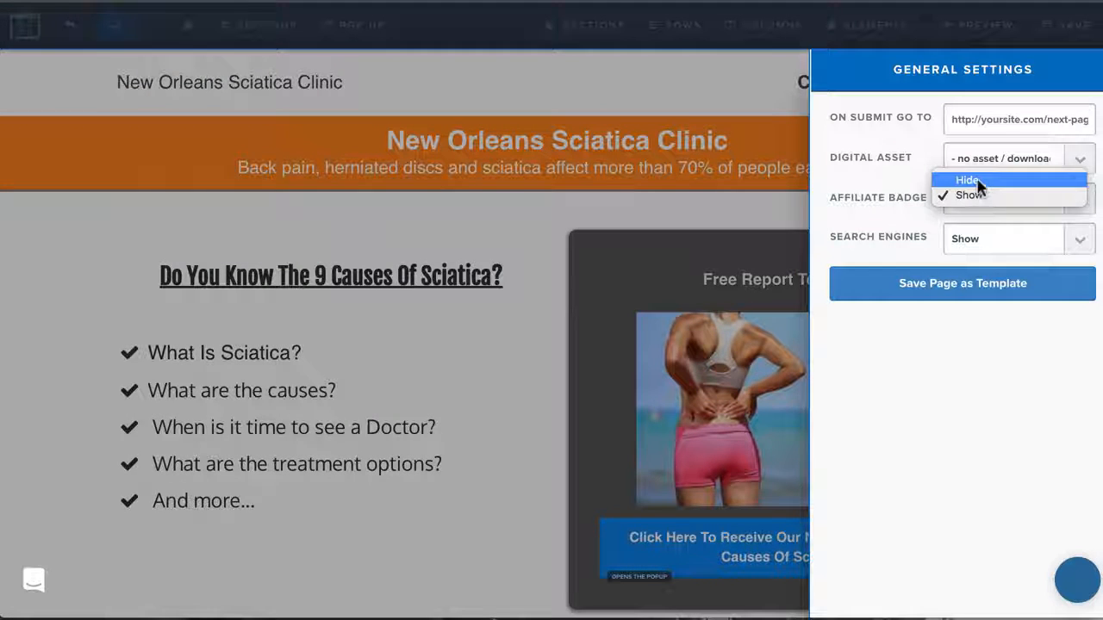
left_click(978, 178)
left_click(983, 238)
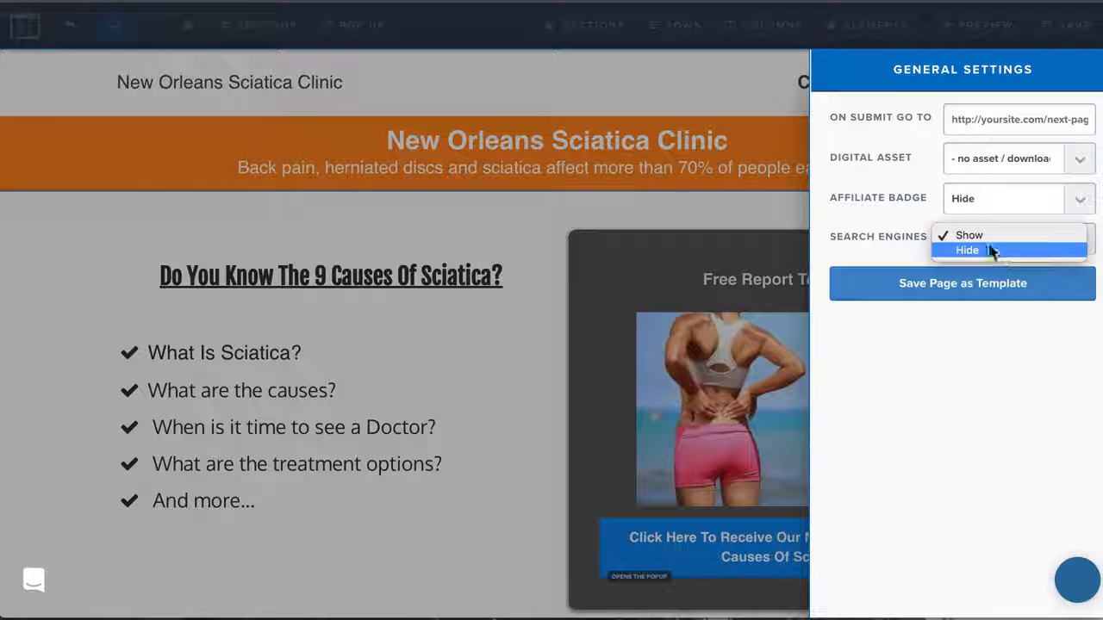
left_click(737, 436)
left_click(688, 189)
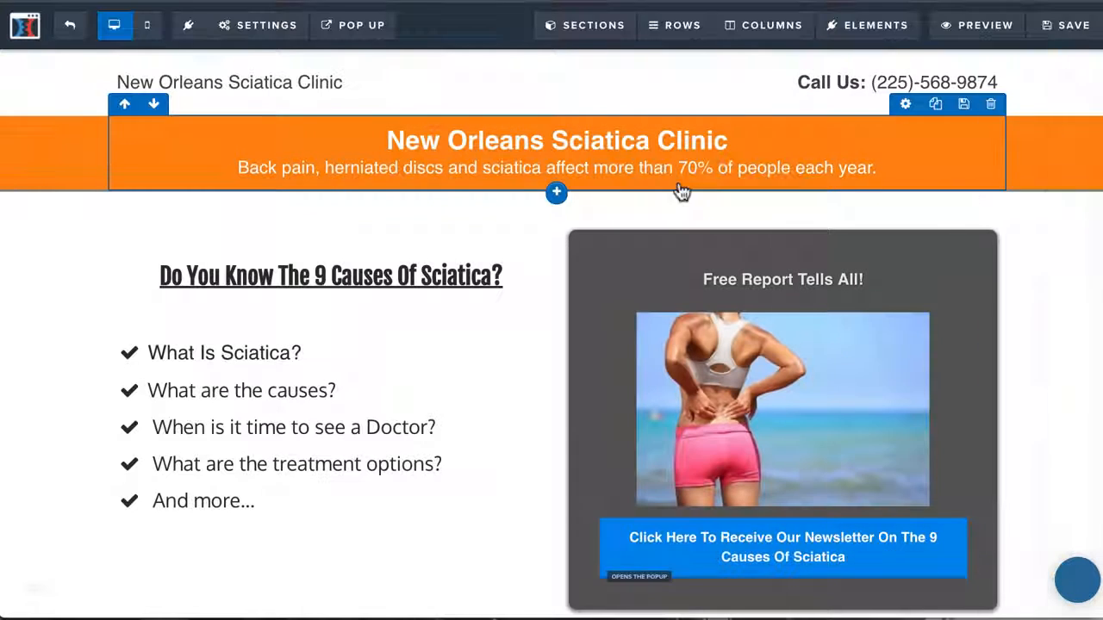
left_click(1065, 27)
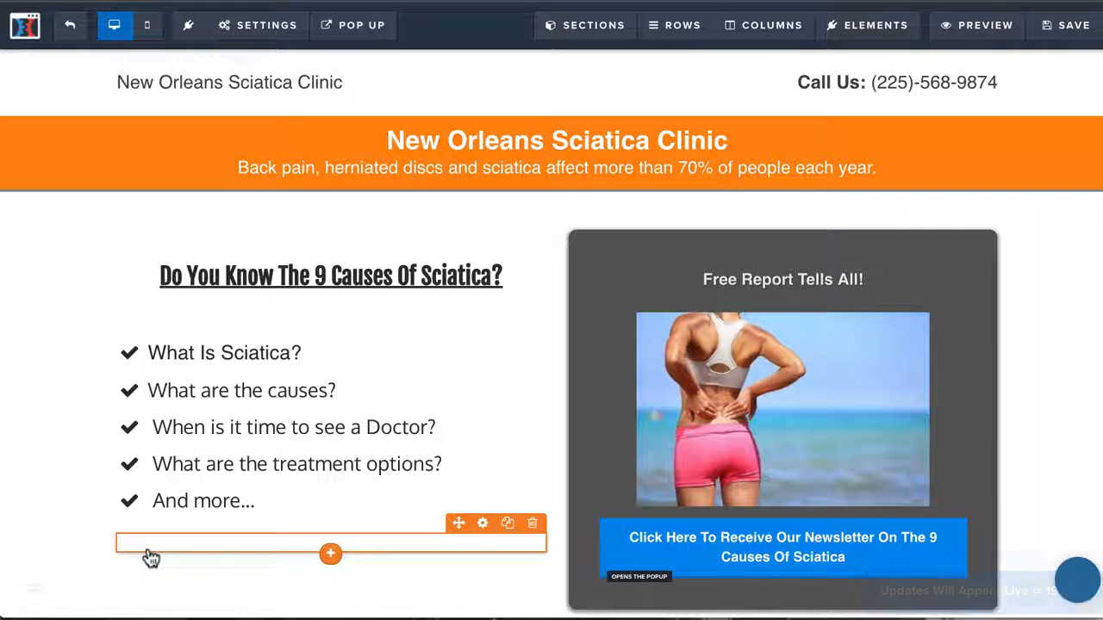
Review the page layout in the mobile view, and return to the desktop view to look over the body text and newsletter button
left_click(153, 34)
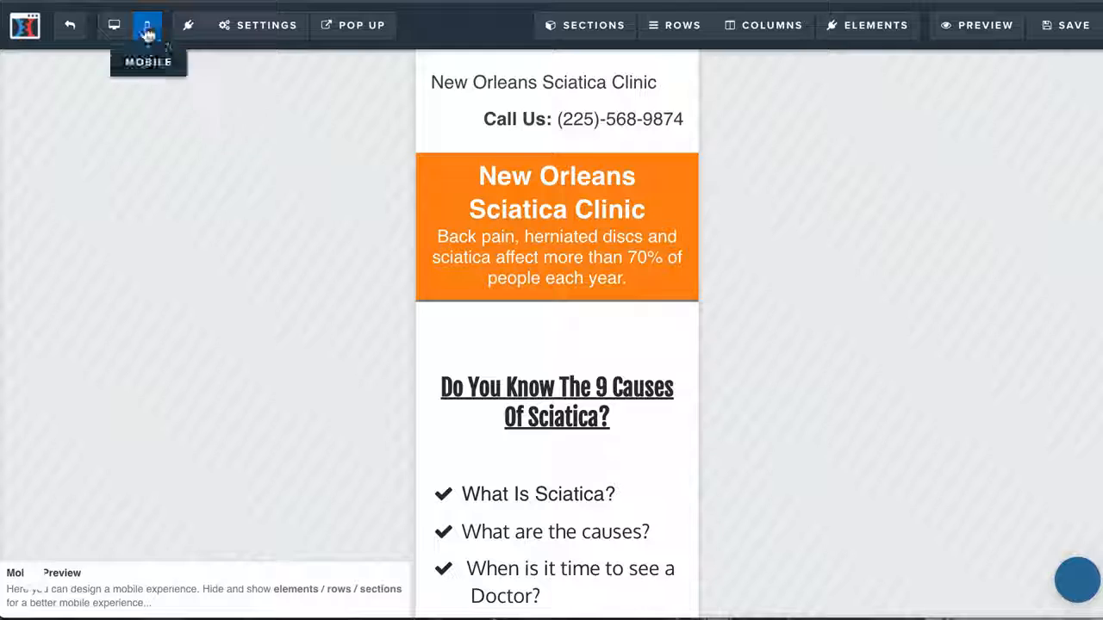
scroll(548, 235, "down", 10)
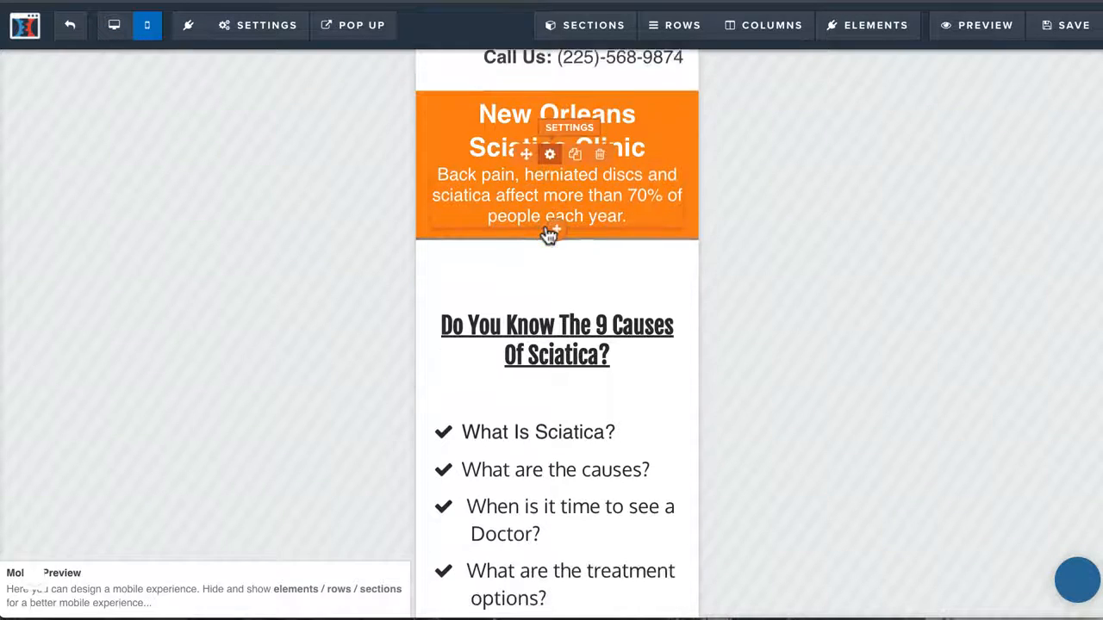
scroll(548, 235, "down", 10)
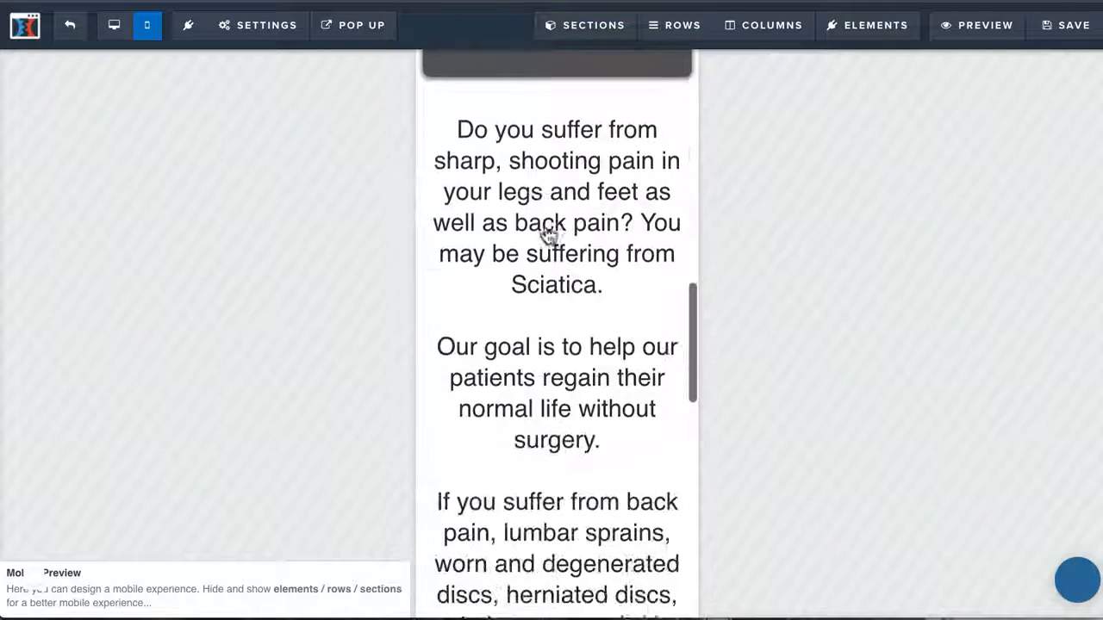
scroll(548, 235, "down", 5)
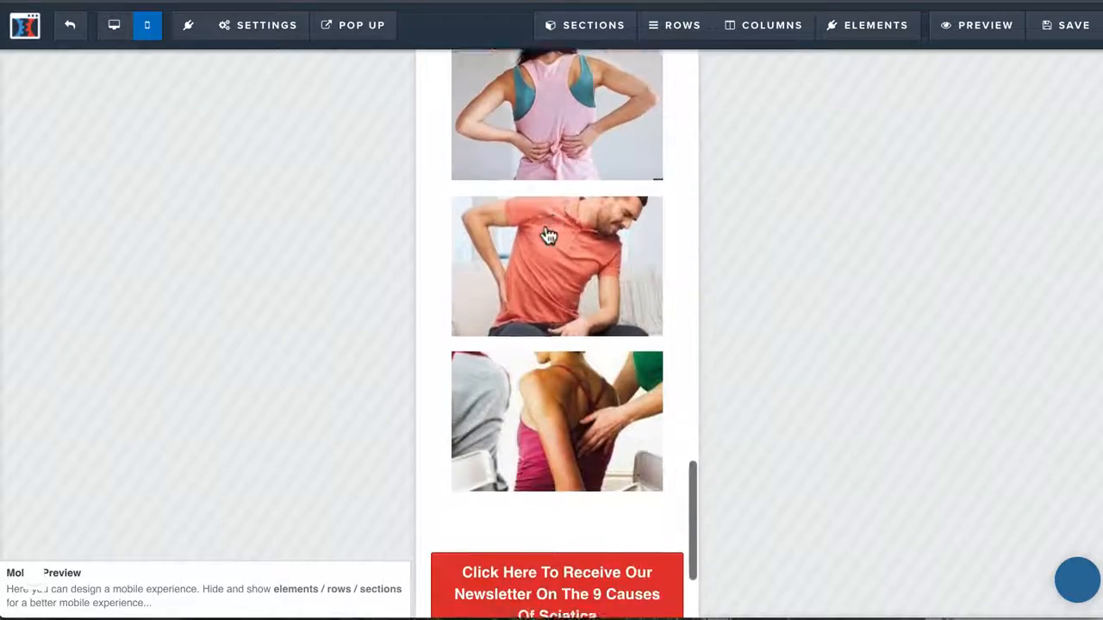
scroll(525, 452, "up", 20)
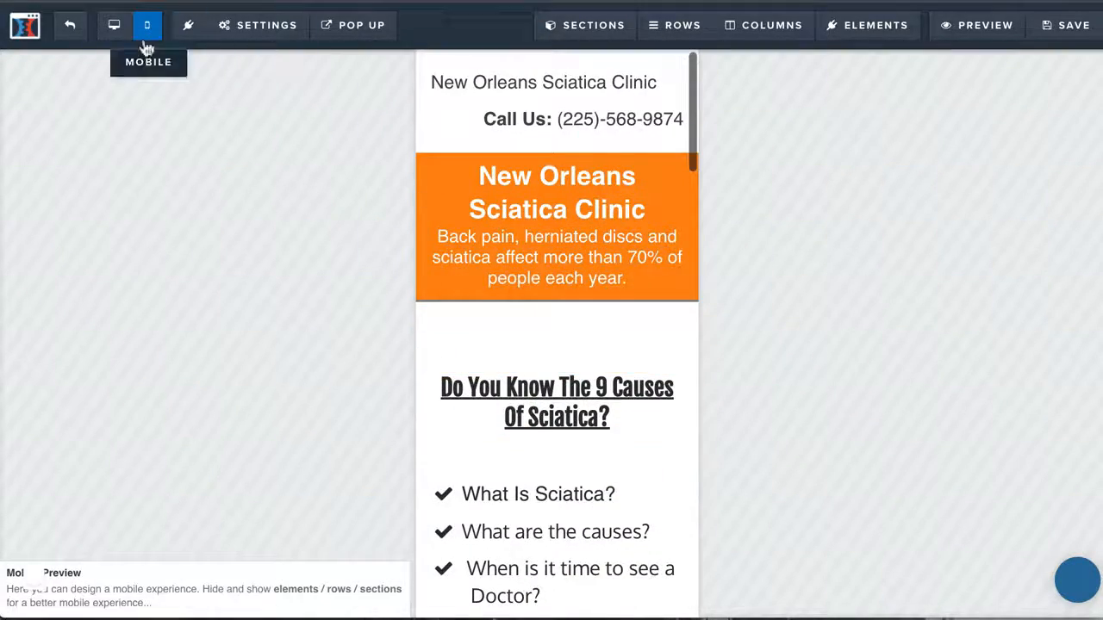
left_click(115, 27)
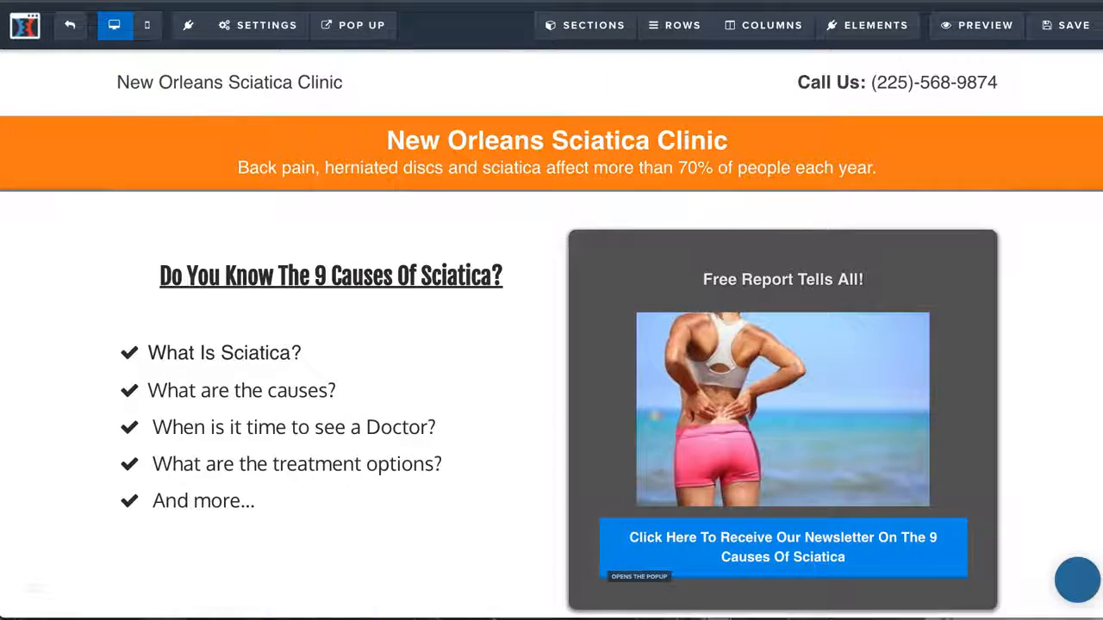
scroll(436, 443, "down", 4)
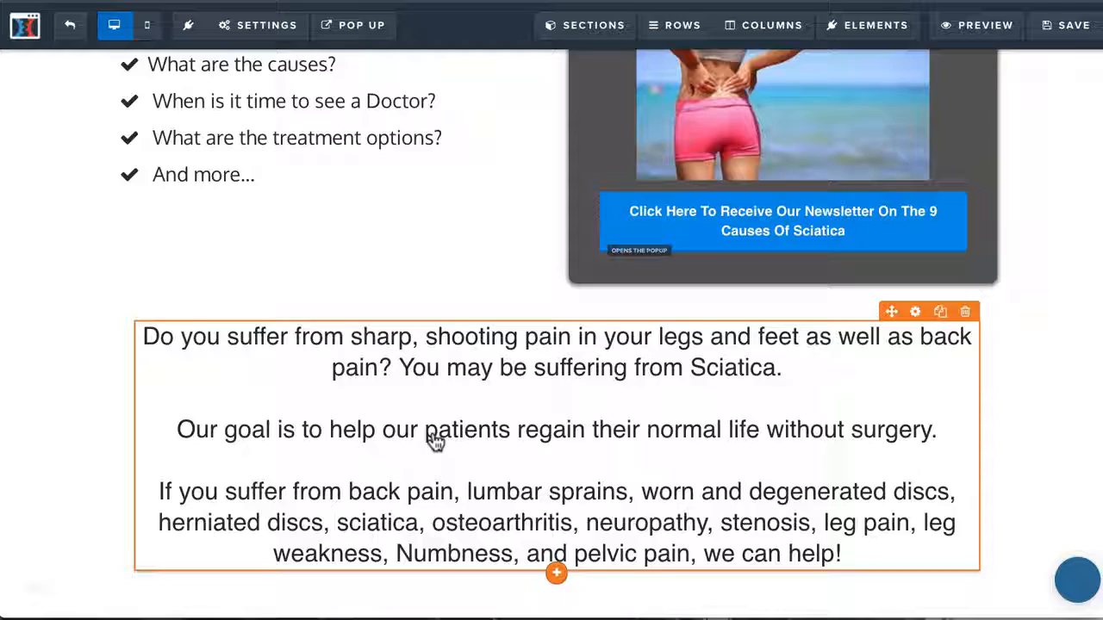
scroll(435, 440, "down", 3)
scroll(434, 439, "up", 7)
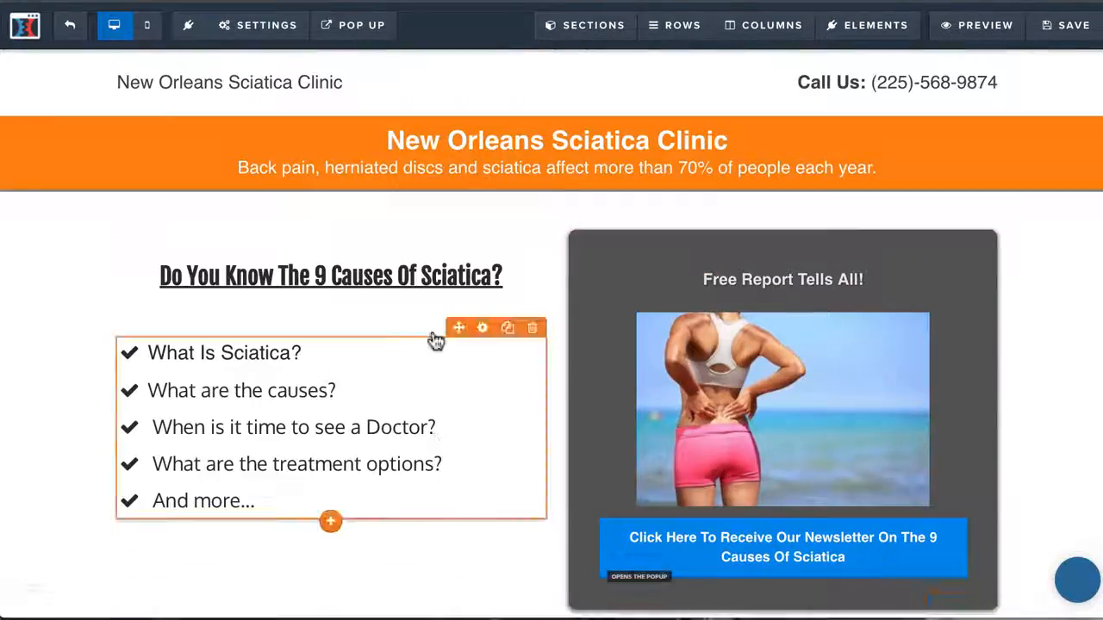
scroll(810, 457, "down", 8)
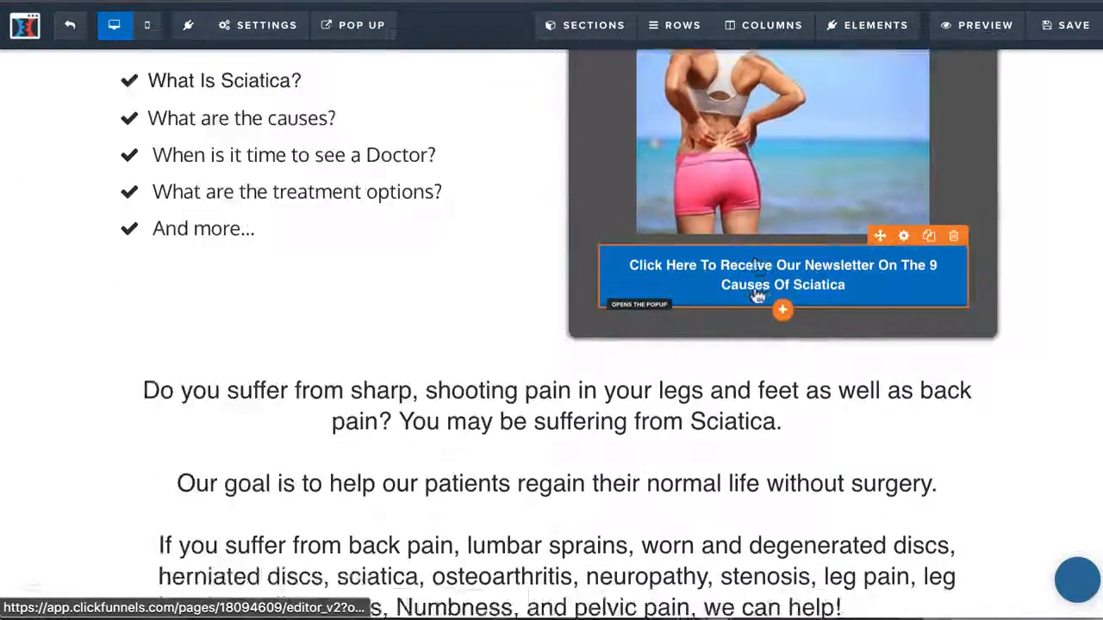
scroll(654, 319, "up", 8)
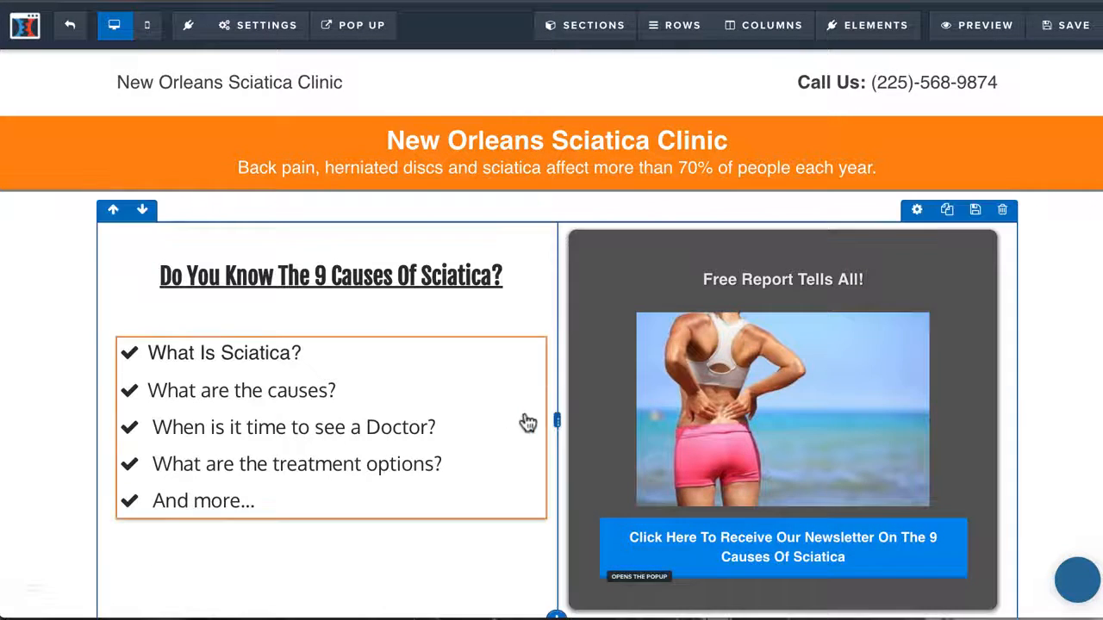
Insert "Privacy Policy |" before the copyright line in the page footer
scroll(532, 425, "down", 8)
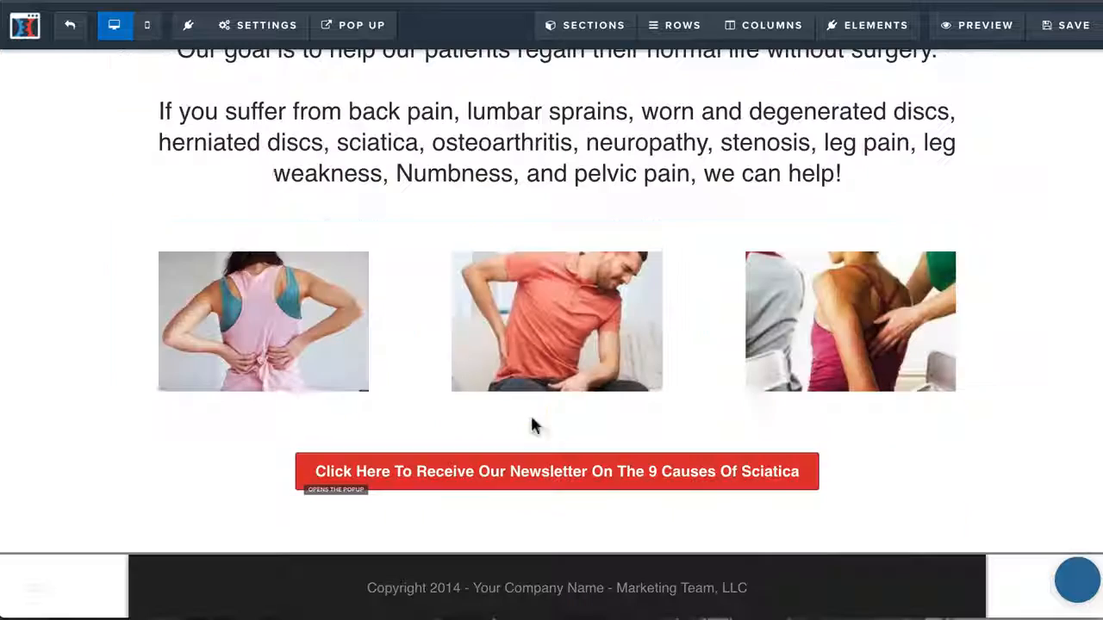
left_click(760, 593)
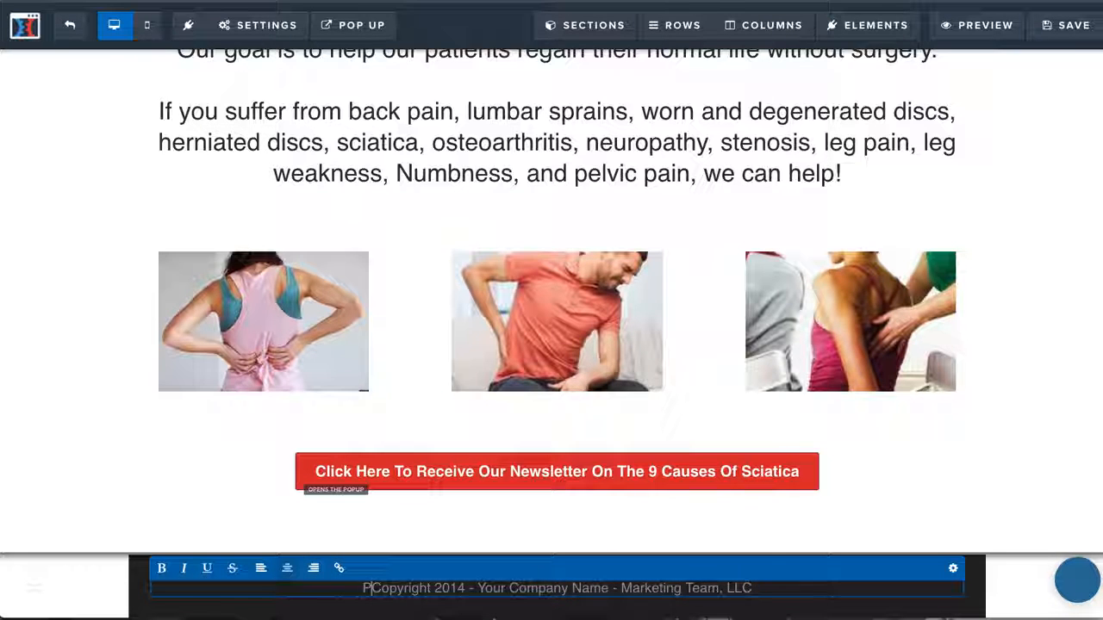
type("Privacty P")
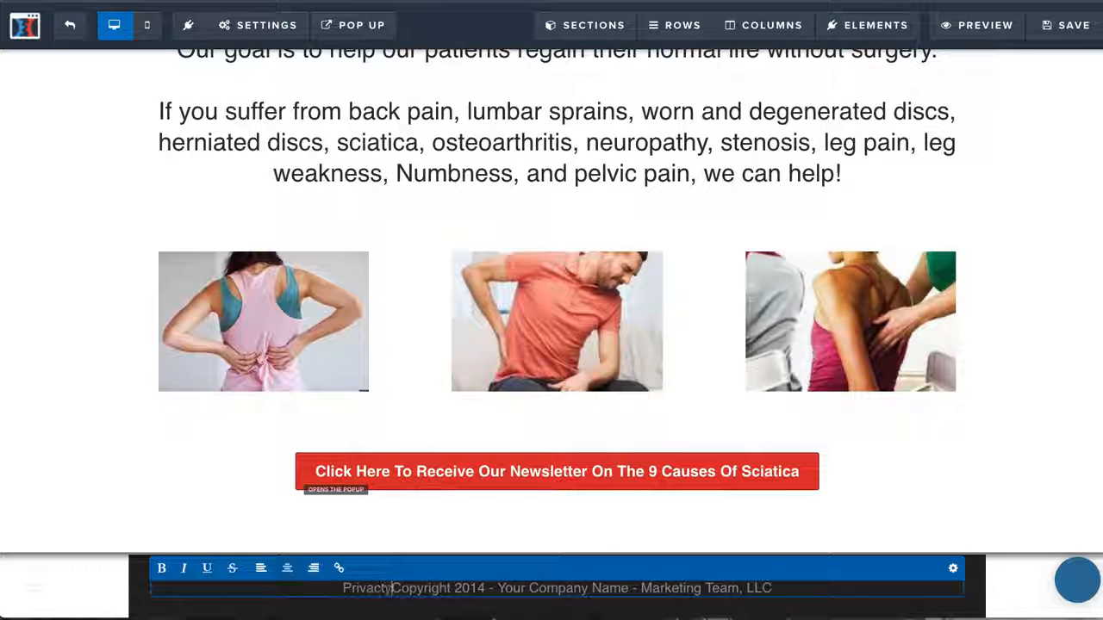
key("BackSpace")
key("BackSpace")
key("BackSpace")
key("BackSpace")
type("y Policy")
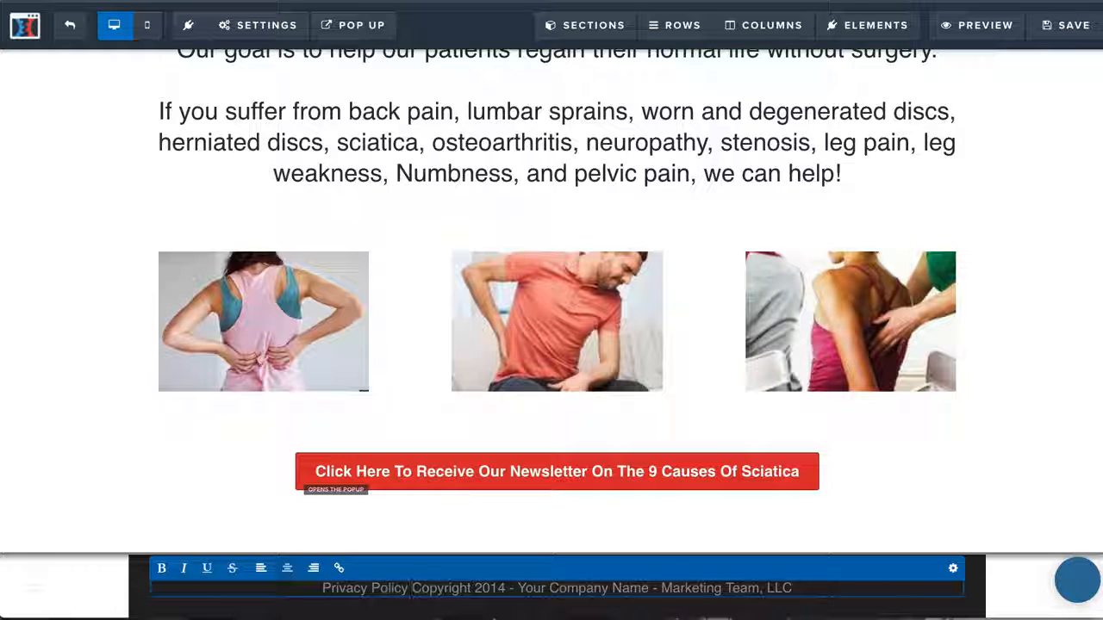
type(" |")
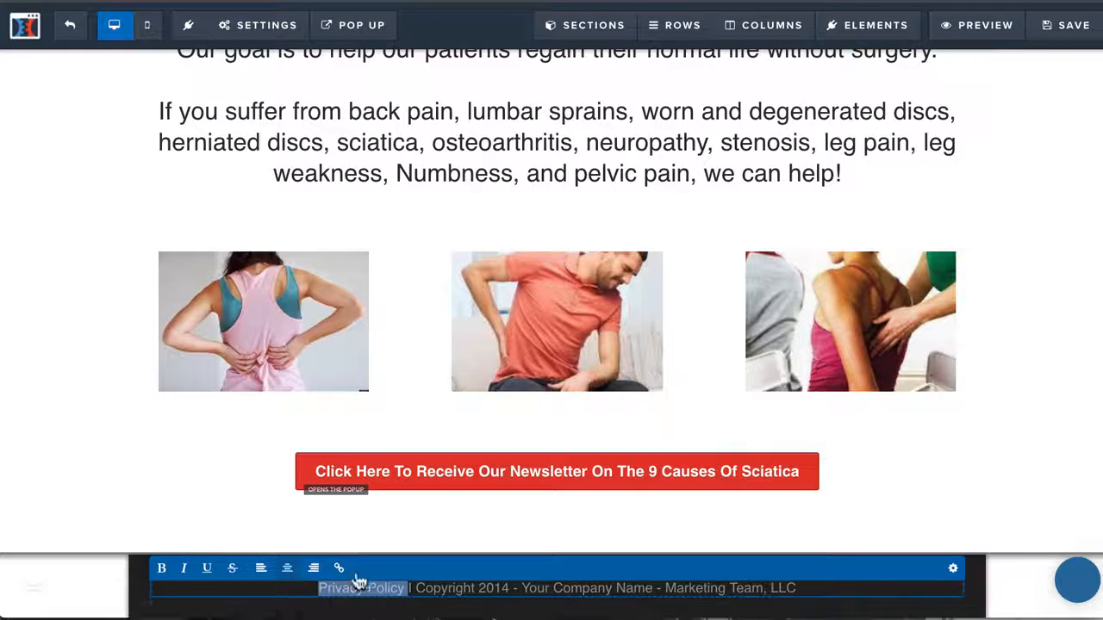
Link the "Privacy Policy" text in the page footer to the google.com web address
left_click(339, 569)
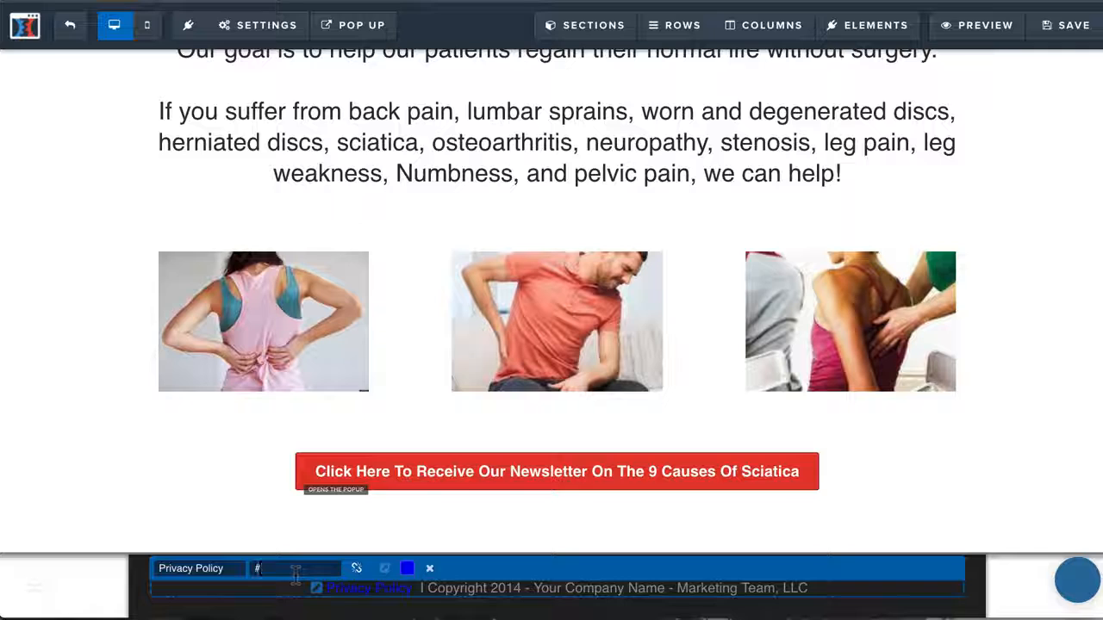
key("BackSpace")
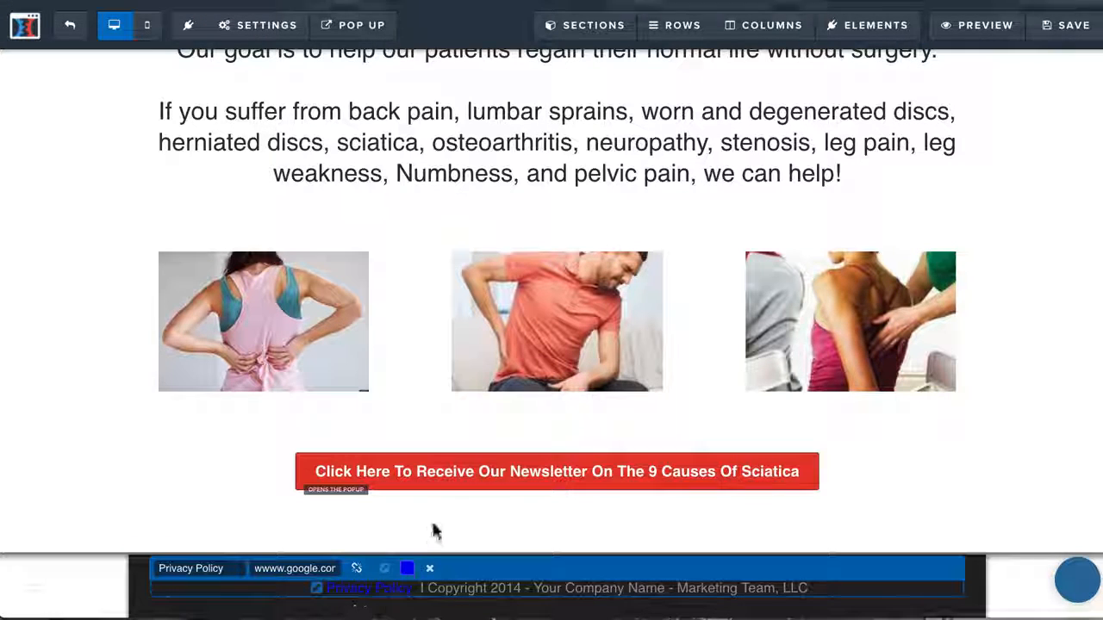
left_click(432, 574)
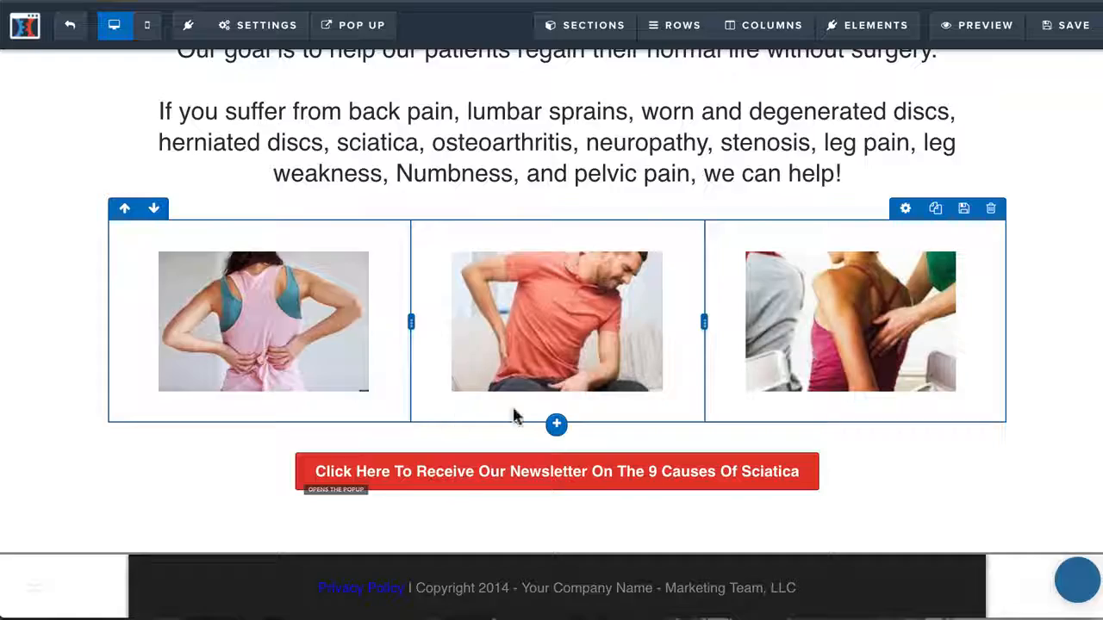
Set the background colour of the red newsletter button above the footer to the blue #0075b2
scroll(514, 418, "up", 8)
scroll(516, 419, "down", 4)
scroll(517, 418, "up", 3)
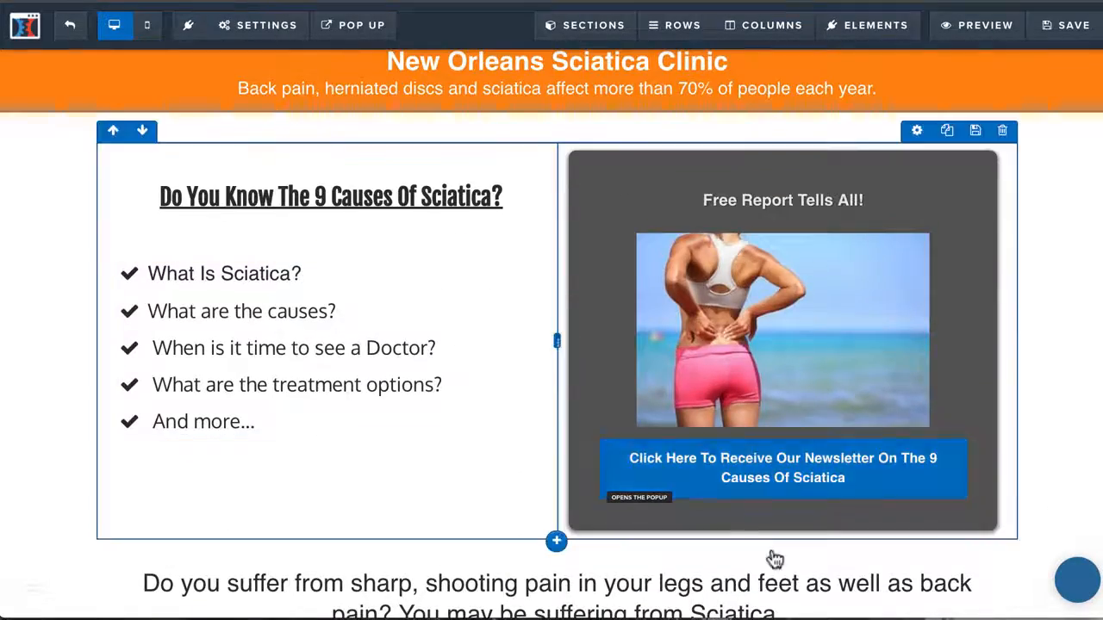
scroll(848, 476, "down", 8)
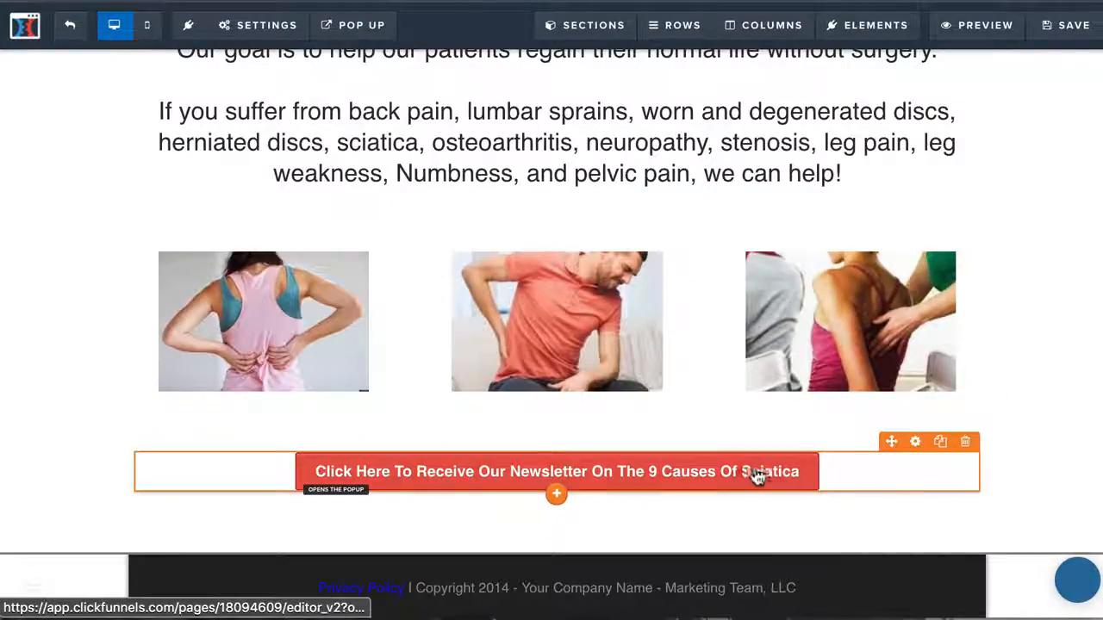
left_click(915, 443)
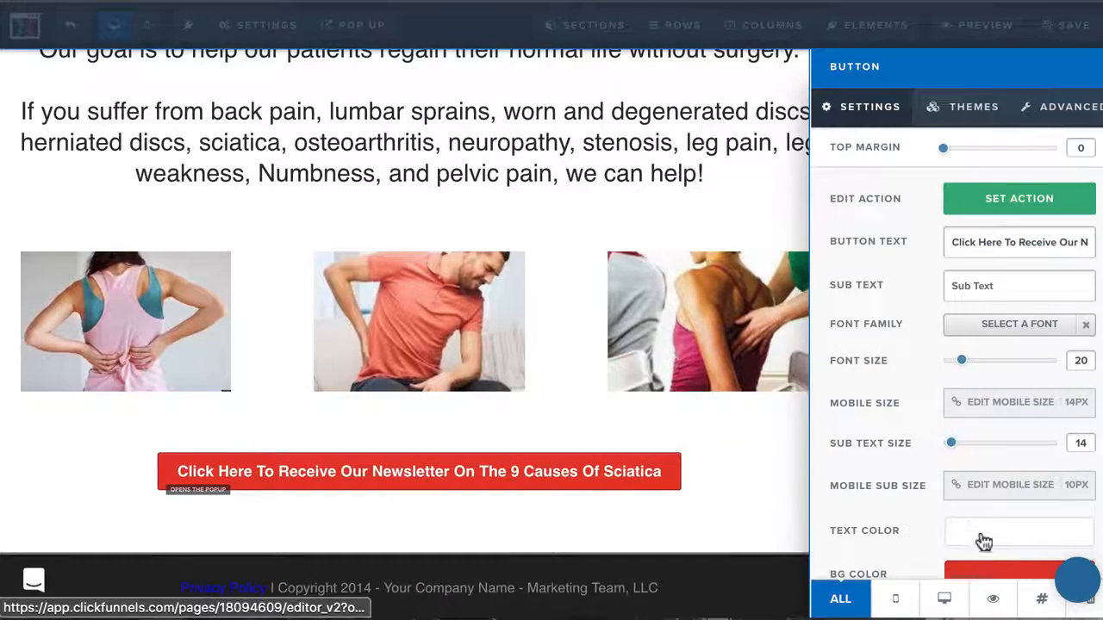
left_click(985, 570)
left_click(891, 446)
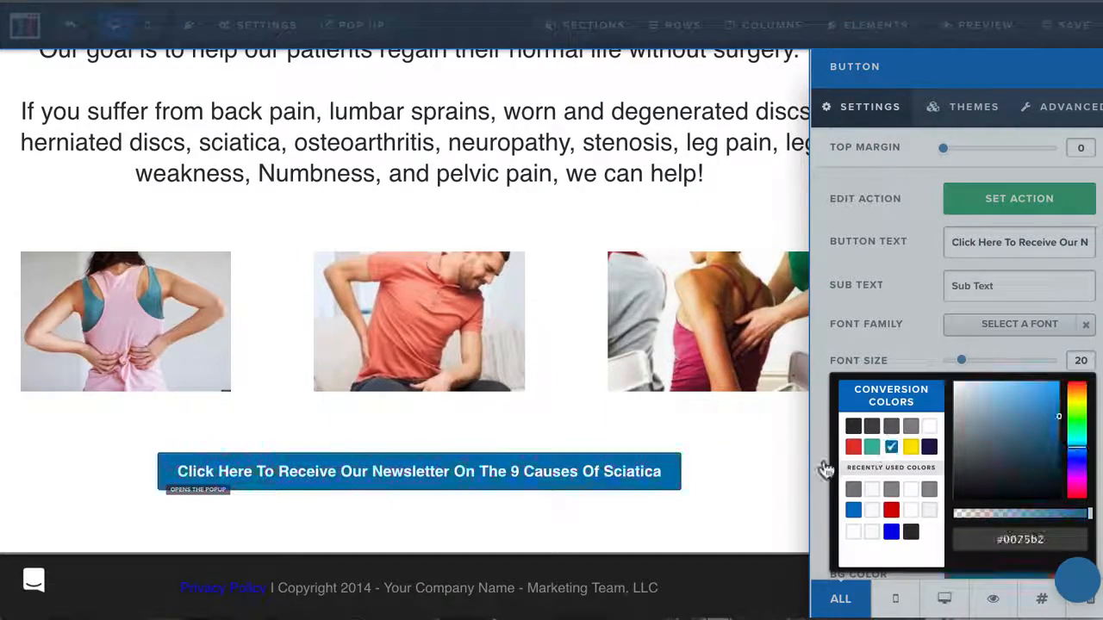
left_click(733, 490)
Set the background colour of the newsletter button in the "Free Report Tells All!" box to #0075b2
scroll(733, 486, "up", 5)
mouse_move(856, 263)
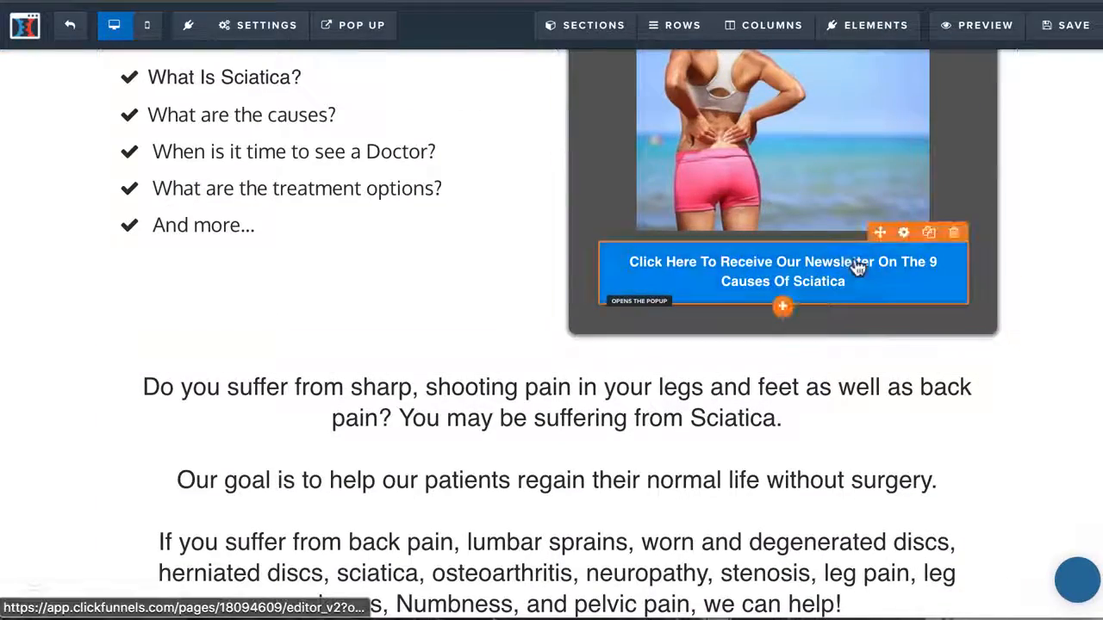
left_click(904, 235)
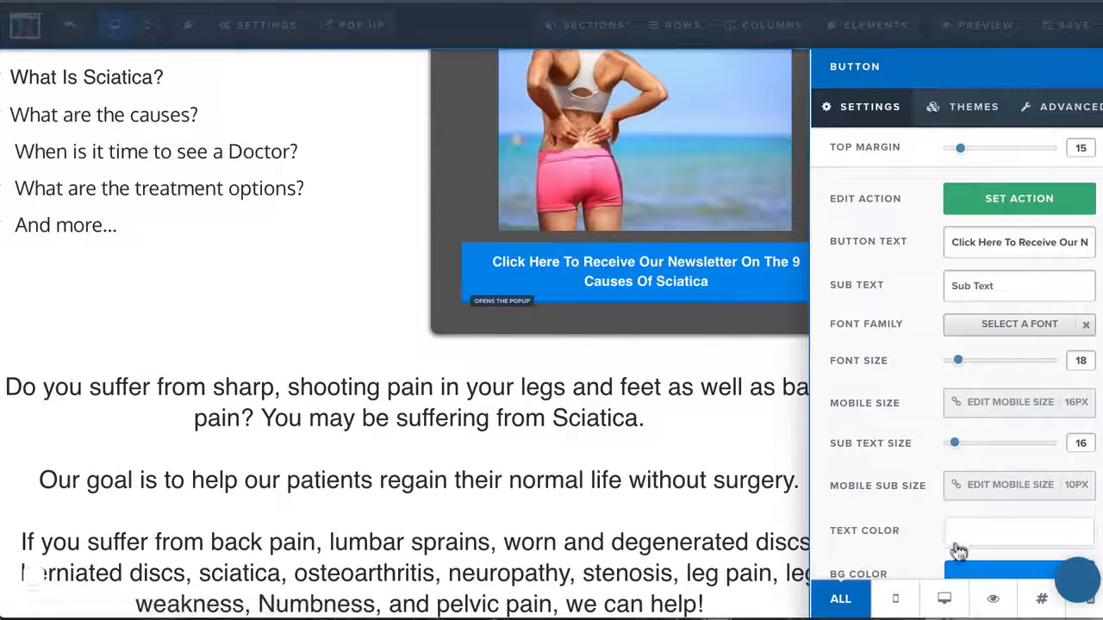
left_click(965, 573)
left_click(891, 446)
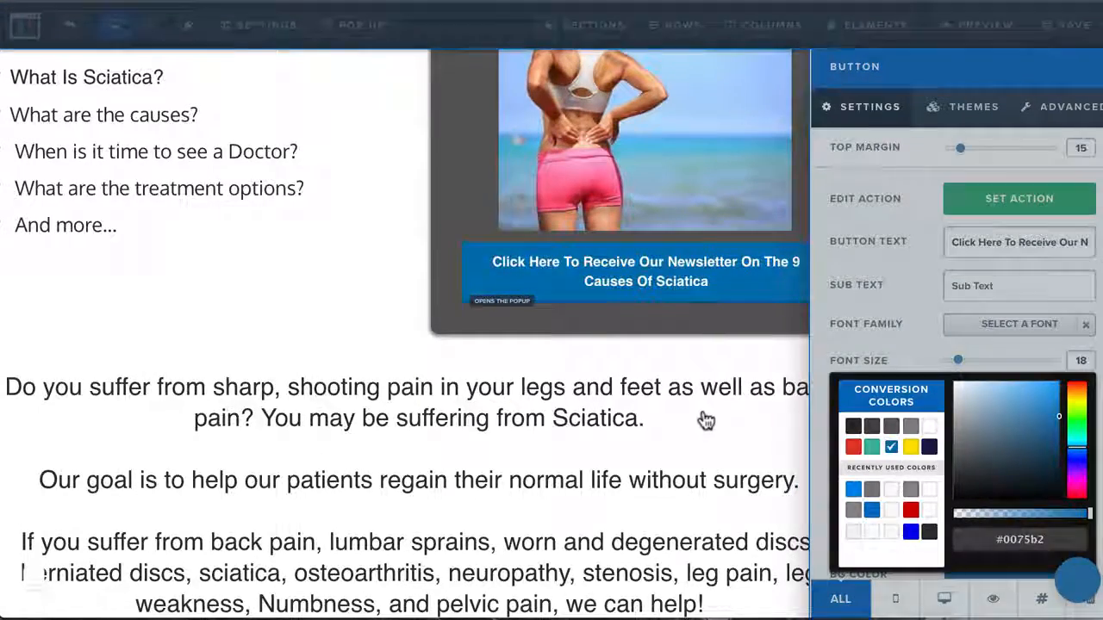
left_click(702, 419)
scroll(701, 421, "down", 5)
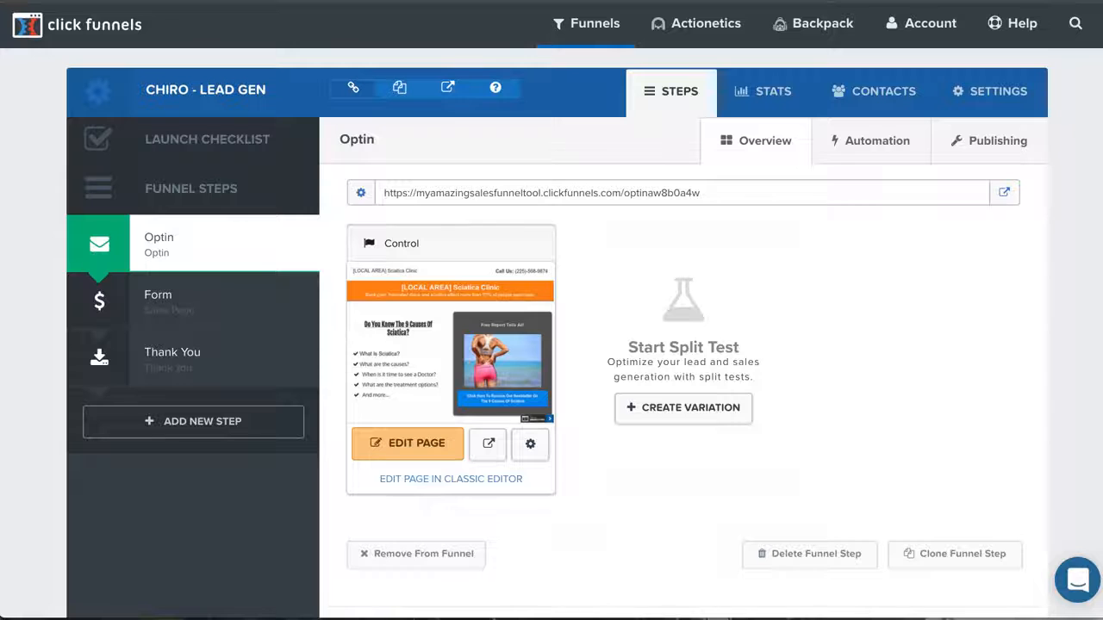
Look over the tracking code and domain options in the funnel settings, and save the settings
left_click(983, 97)
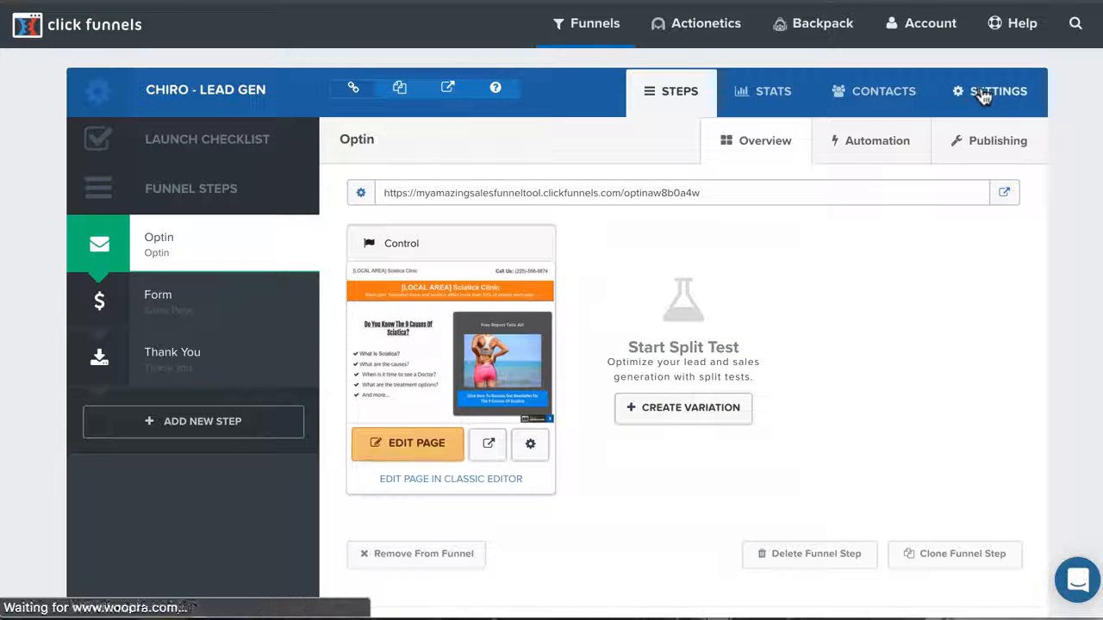
scroll(615, 492, "down", 3)
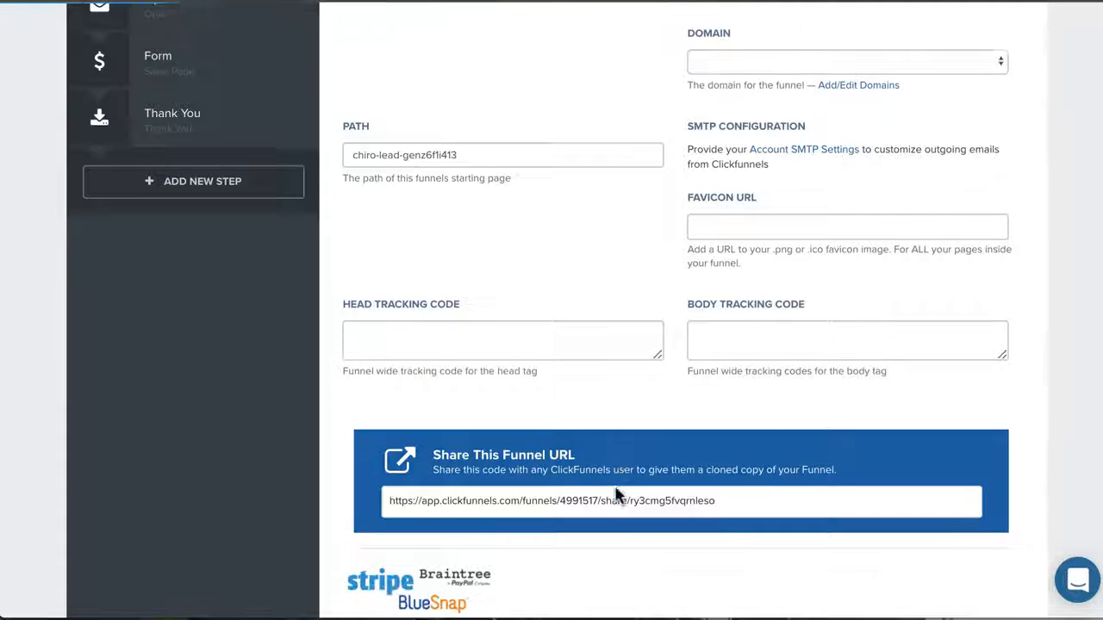
left_click_drag(657, 356, 841, 619)
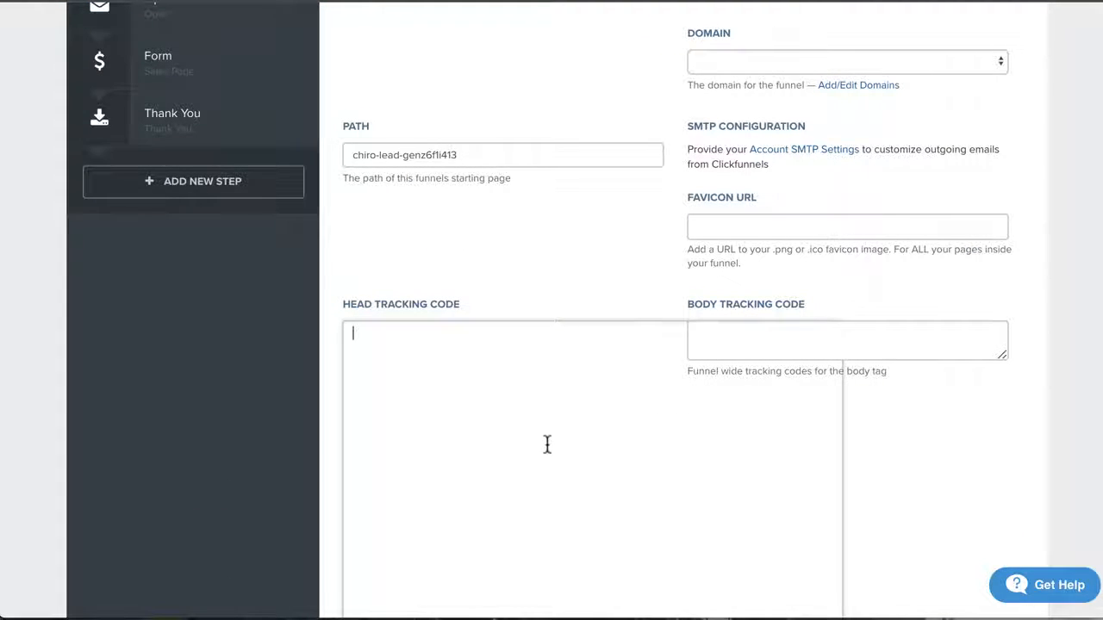
scroll(512, 241, "up", 3)
left_click(830, 300)
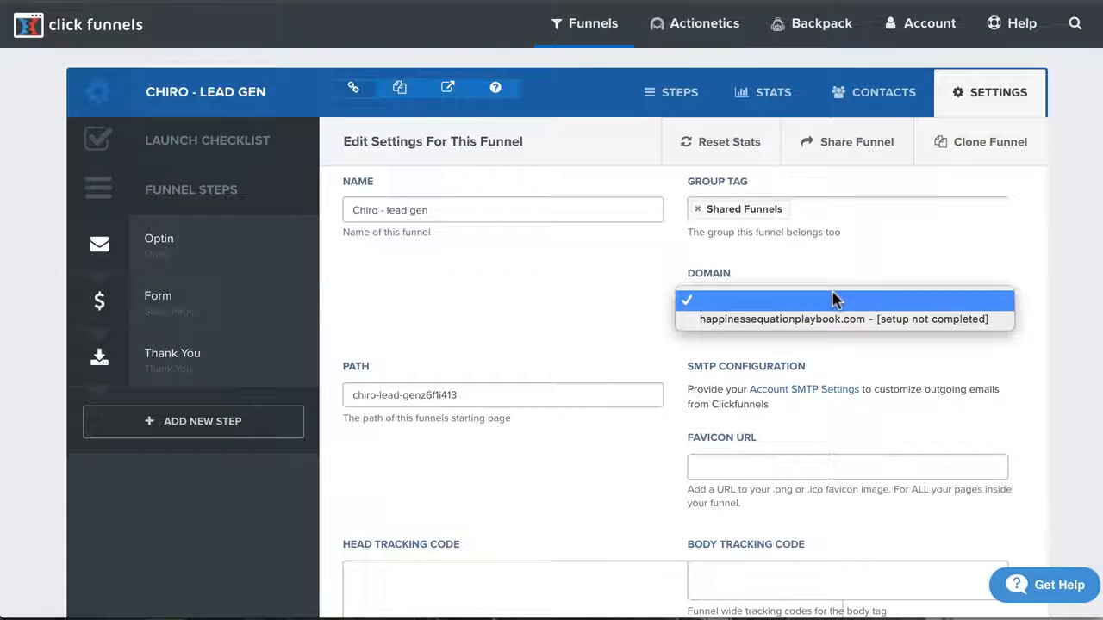
left_click(546, 366)
scroll(632, 352, "down", 15)
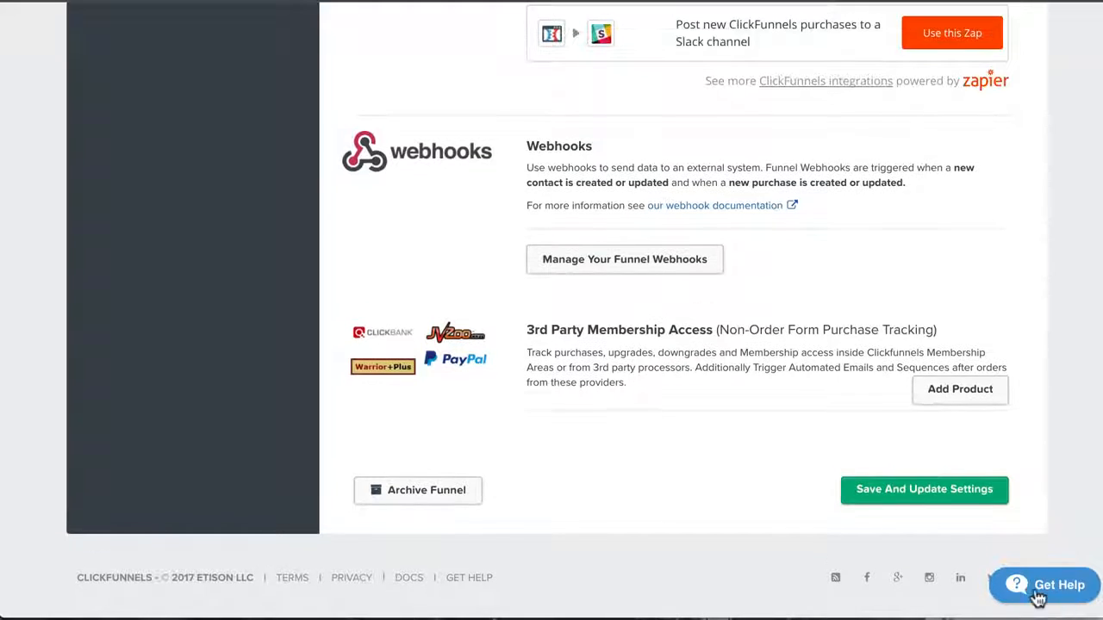
left_click(888, 487)
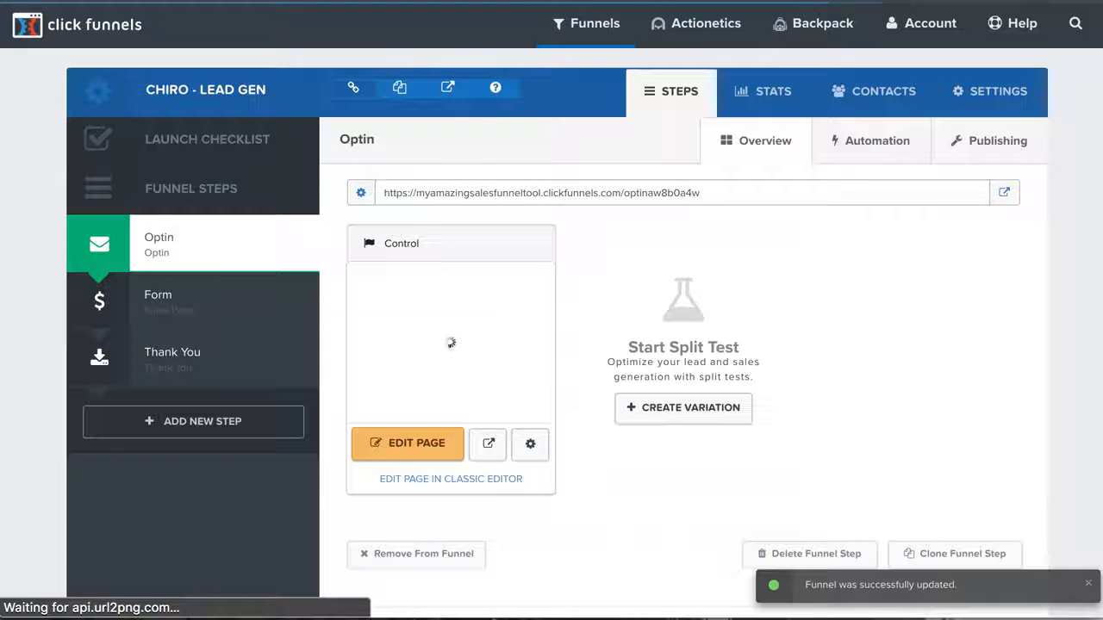
Open the live Optin page and check its layout at mobile width from the report box to the footer
left_click(1004, 196)
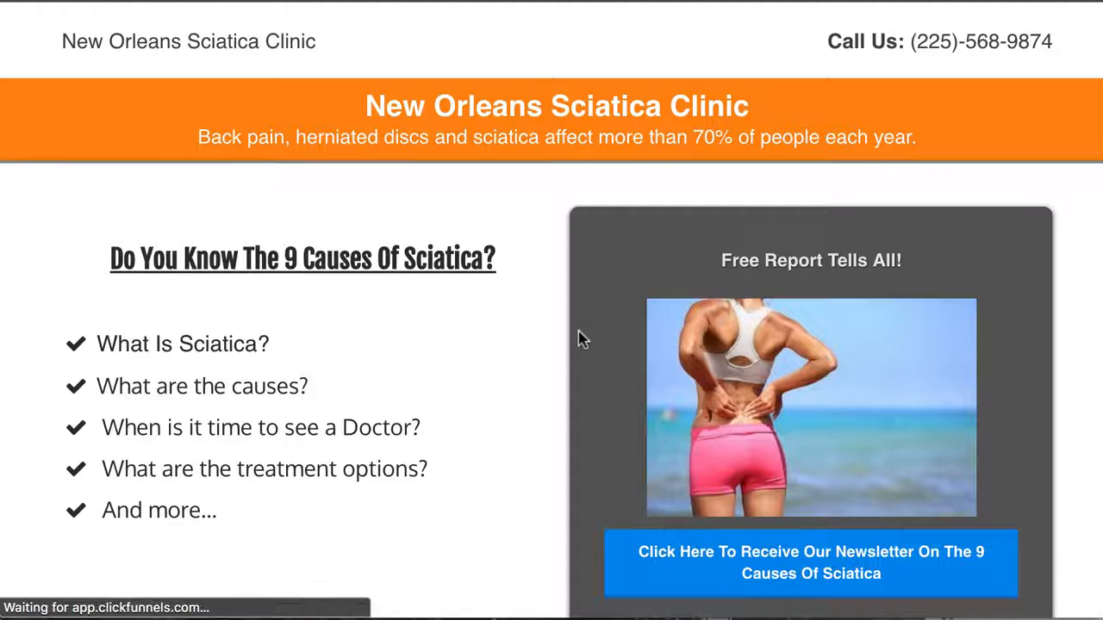
scroll(579, 339, "down", 10)
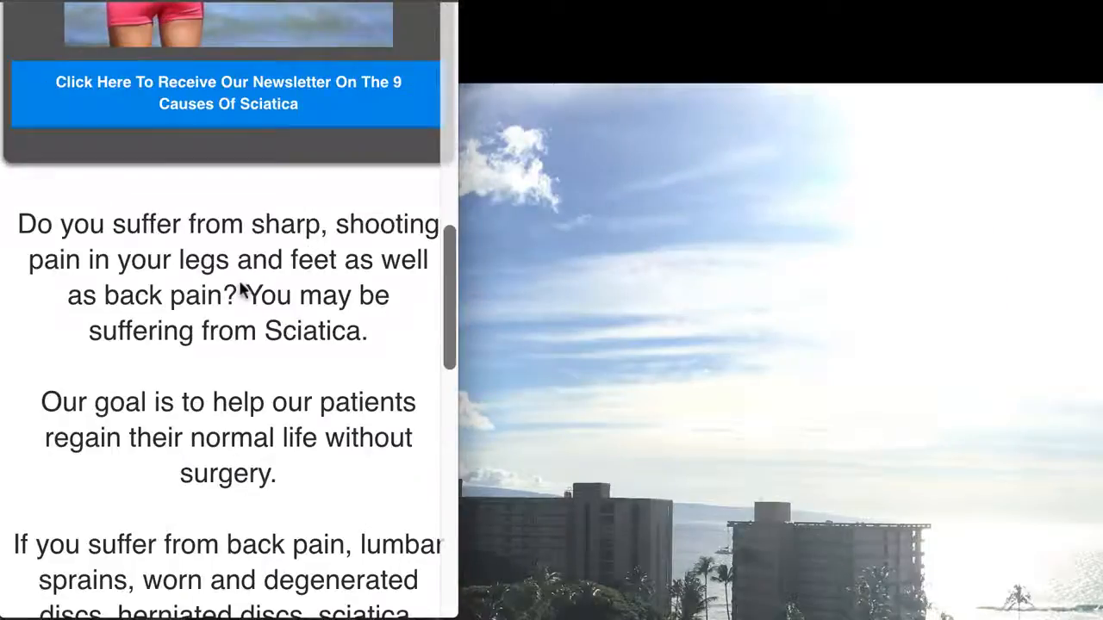
scroll(242, 290, "up", 10)
scroll(241, 290, "down", 10)
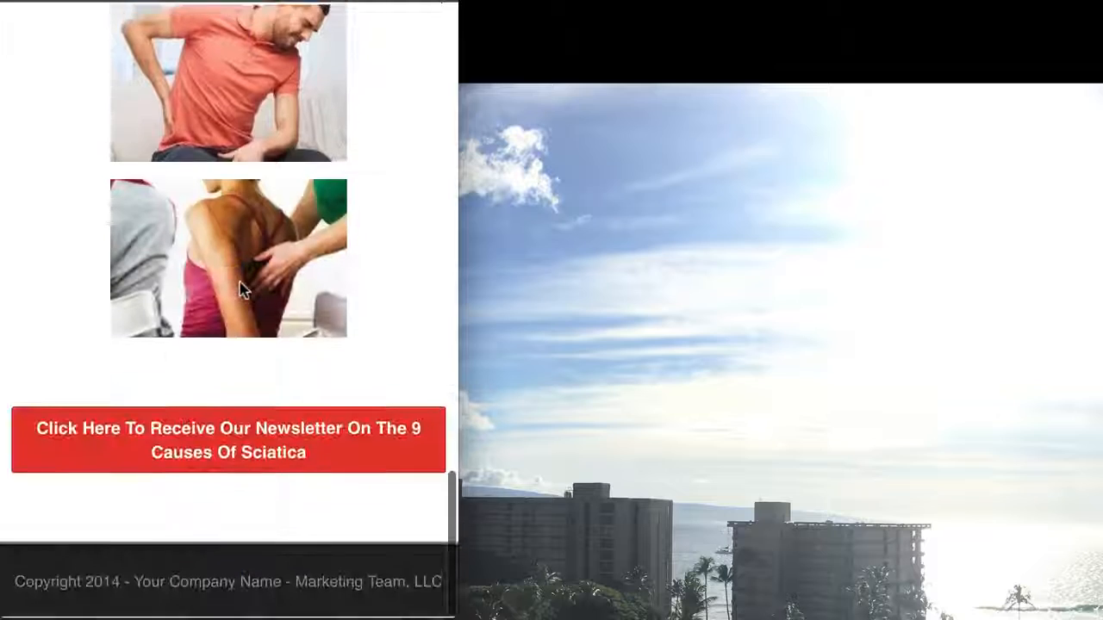
left_click(246, 445)
scroll(241, 446, "down", 3)
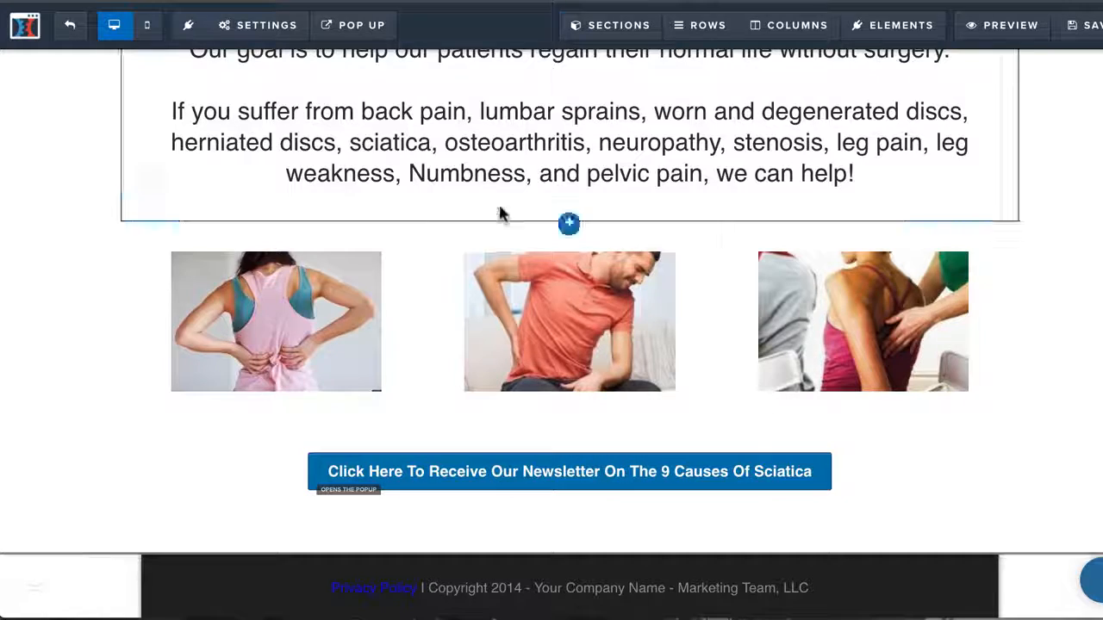
Try the website URL and scroll-to-section actions on the Free Report newsletter button, and set it back to Open The Pop Up
scroll(482, 259, "up", 10)
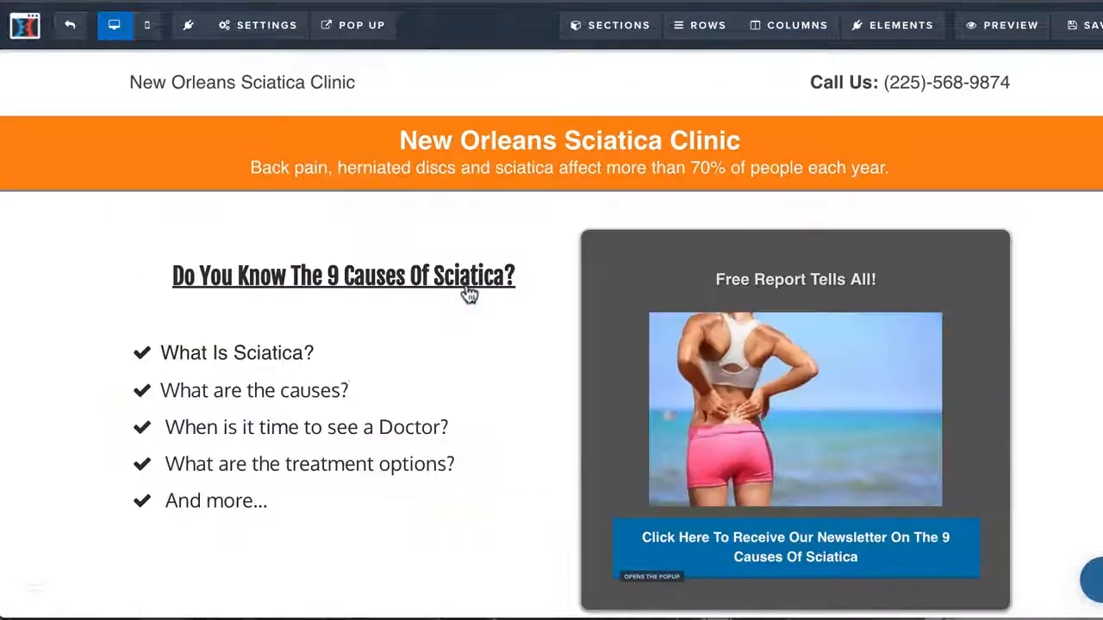
scroll(837, 492, "down", 3)
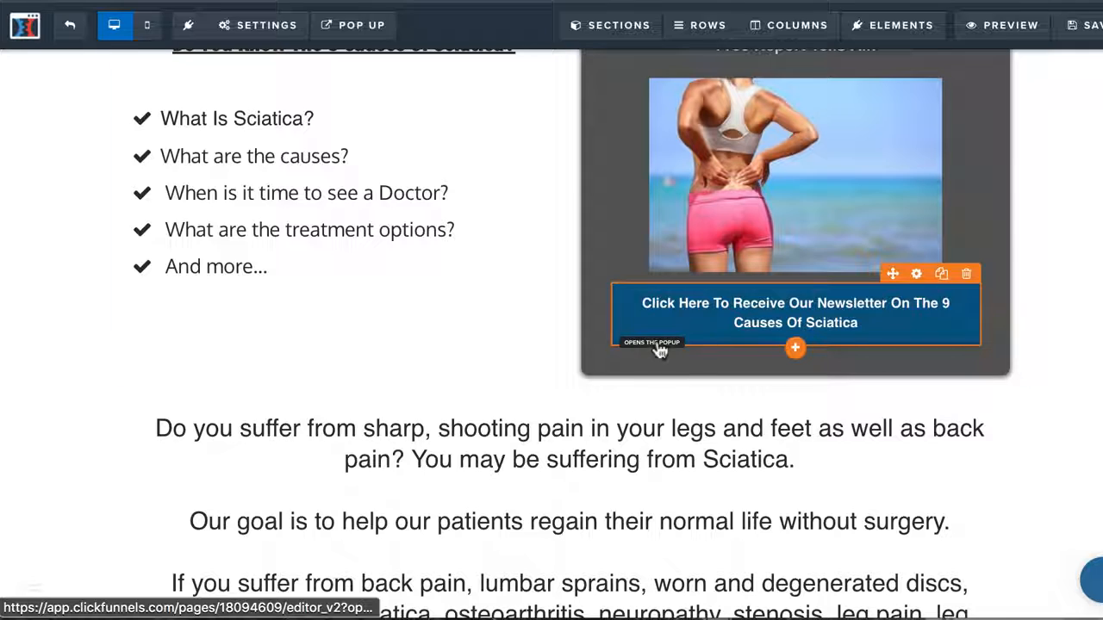
left_click(918, 276)
left_click(1034, 209)
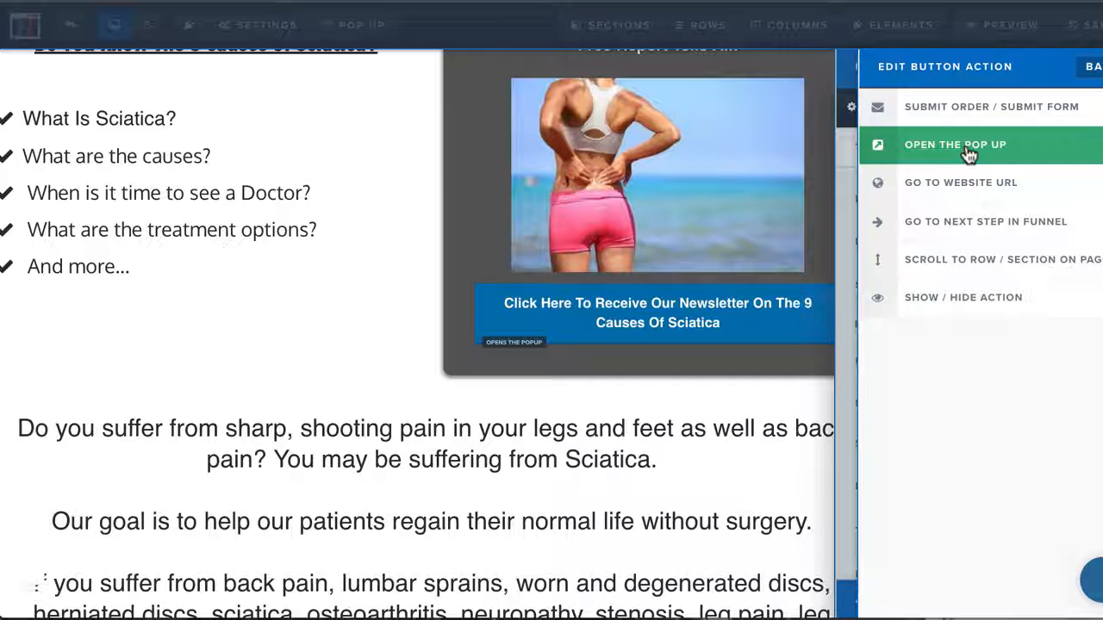
left_click(966, 190)
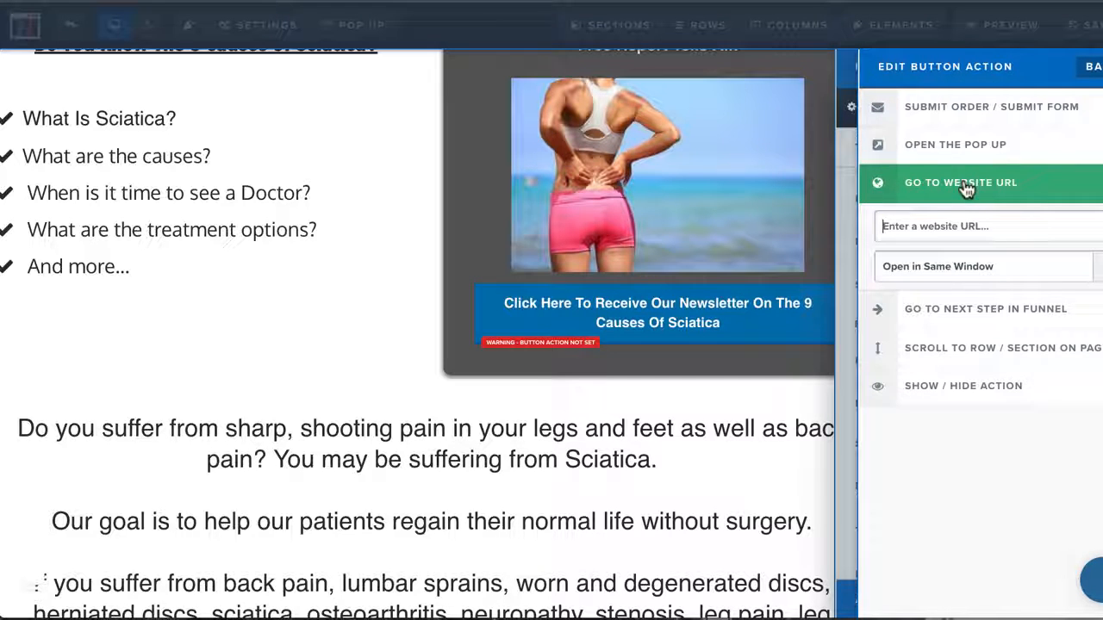
left_click(947, 308)
left_click(948, 280)
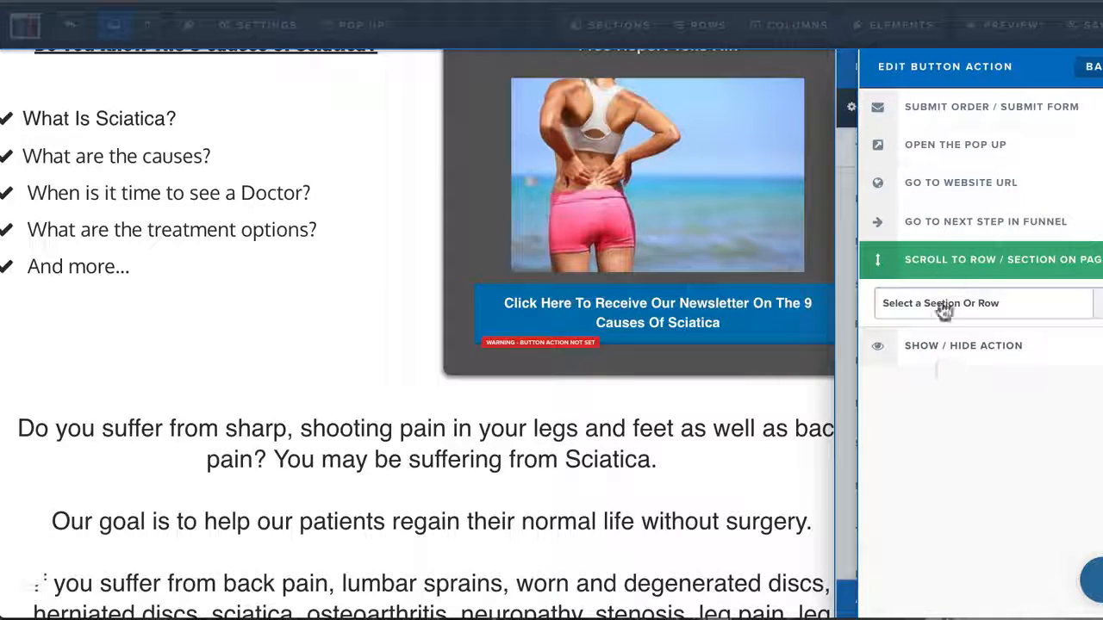
left_click(943, 152)
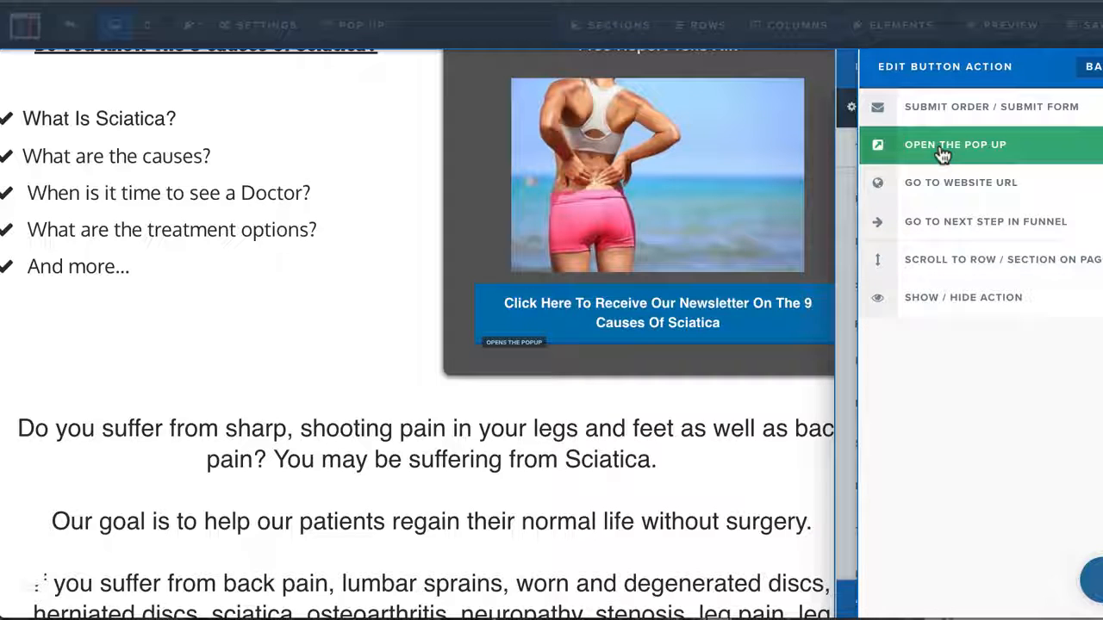
left_click(690, 418)
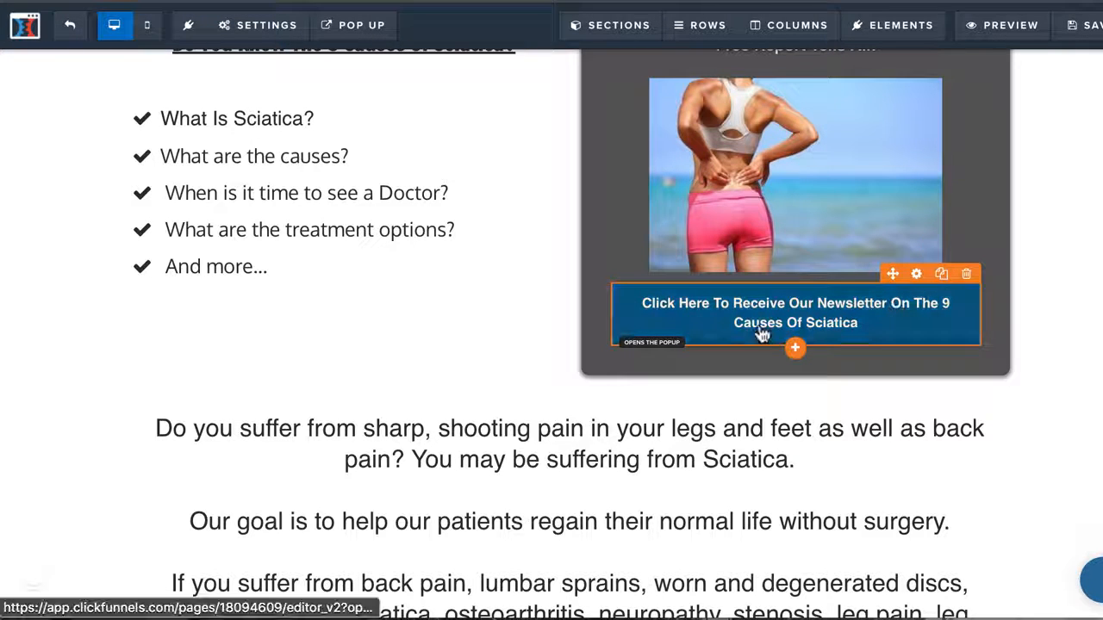
Show the page's newsletter pop-up to review its email field and submit button, and close it
left_click(353, 35)
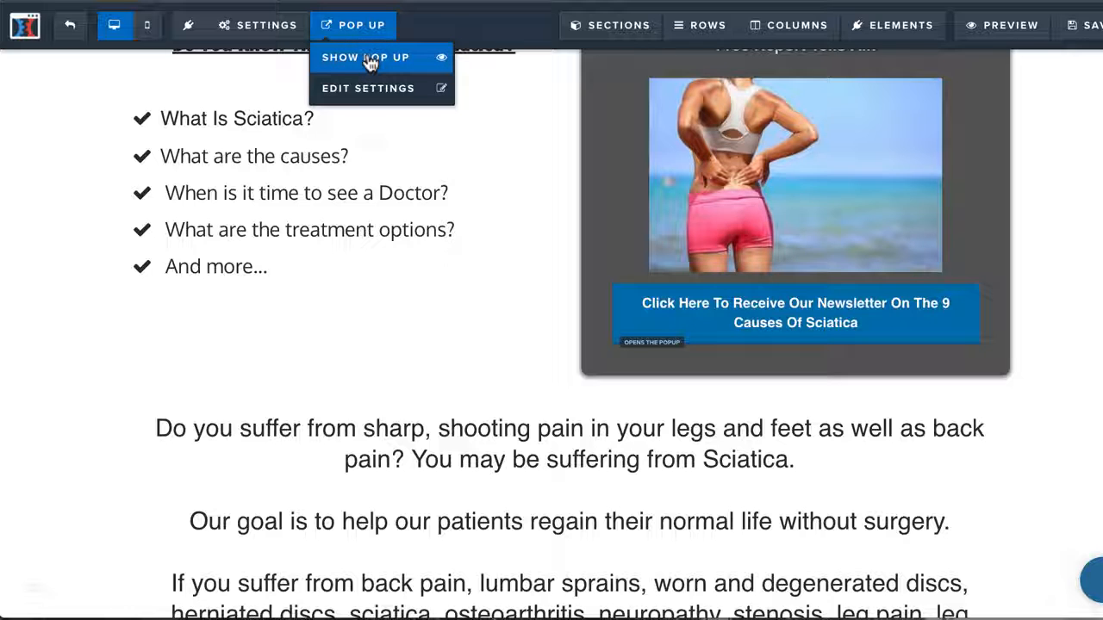
left_click(369, 61)
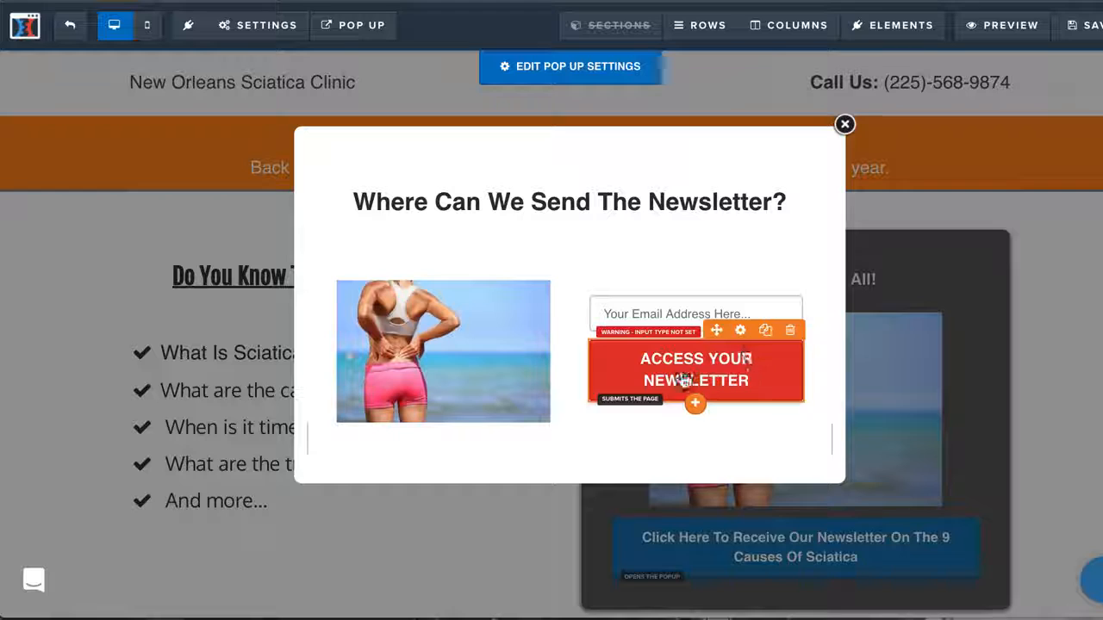
left_click(844, 126)
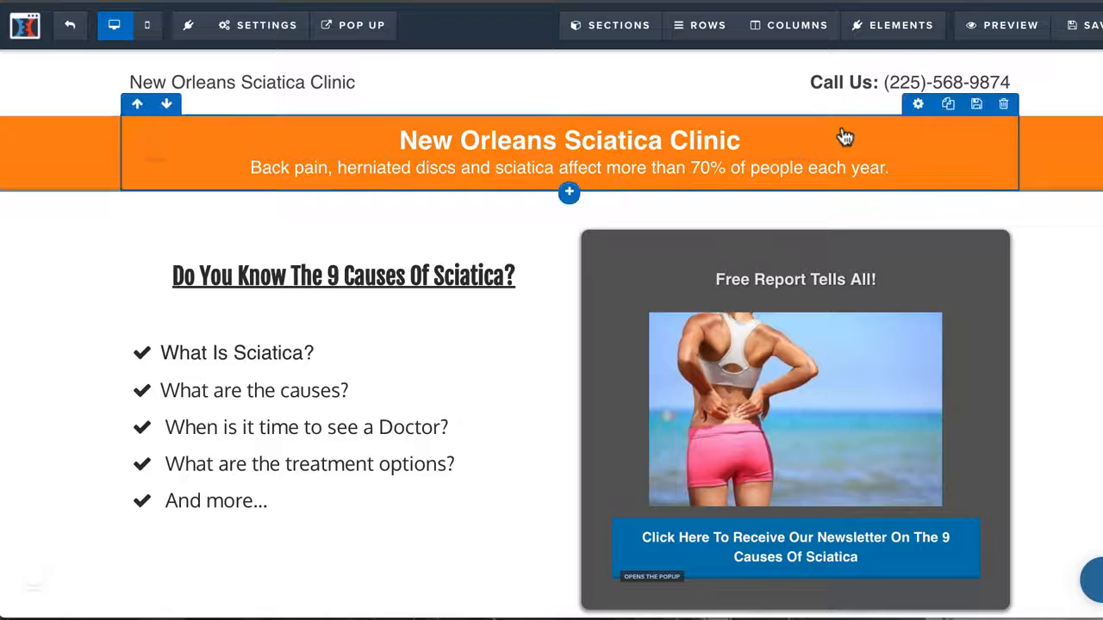
Look over the headline banner and bullet list of the Optin page in the editor and on the live page
scroll(793, 468, "down", 3)
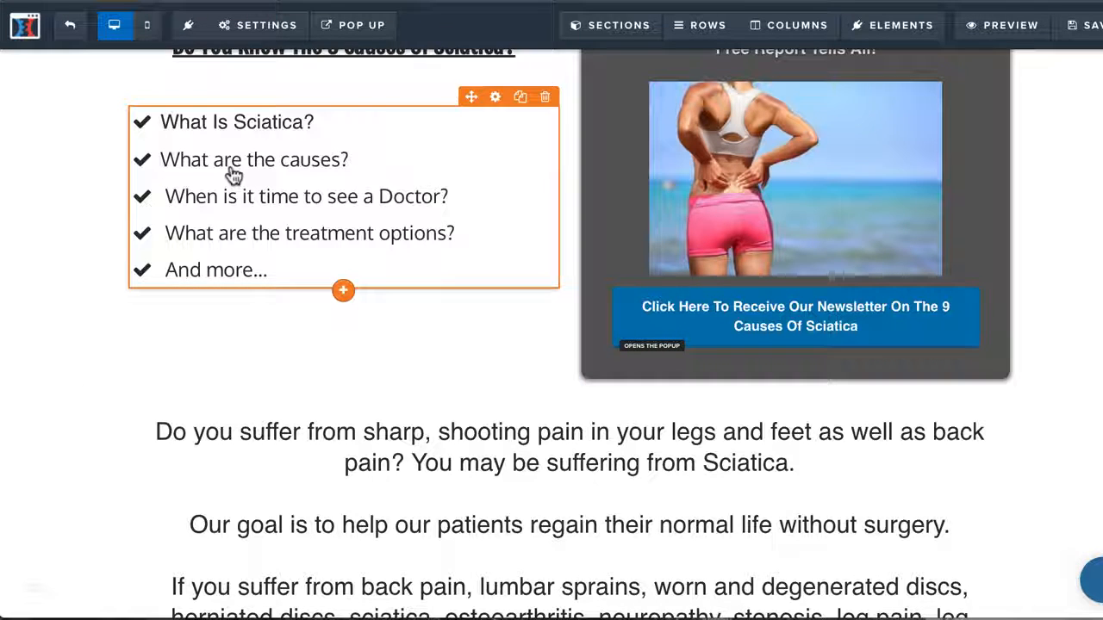
scroll(297, 170, "up", 3)
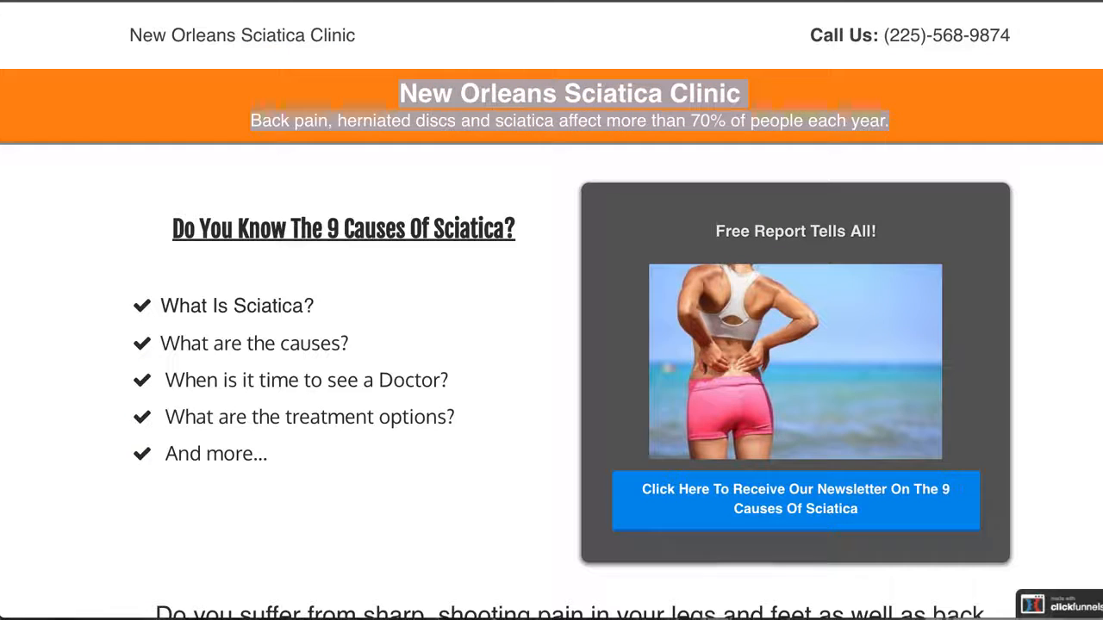
left_click(417, 300)
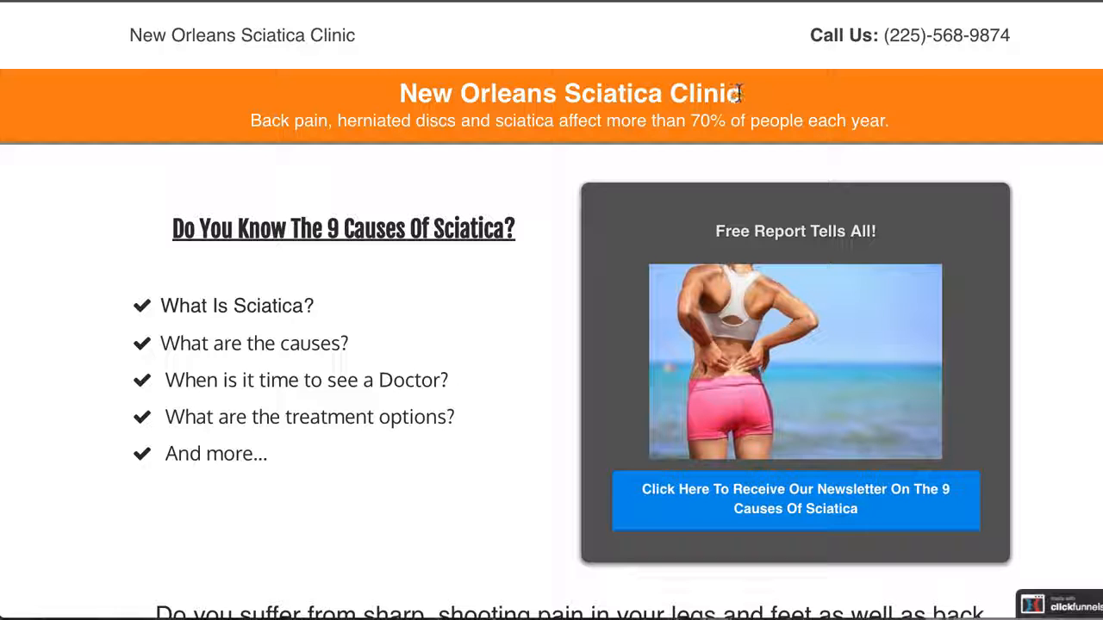
left_click(651, 1)
left_click(716, 172)
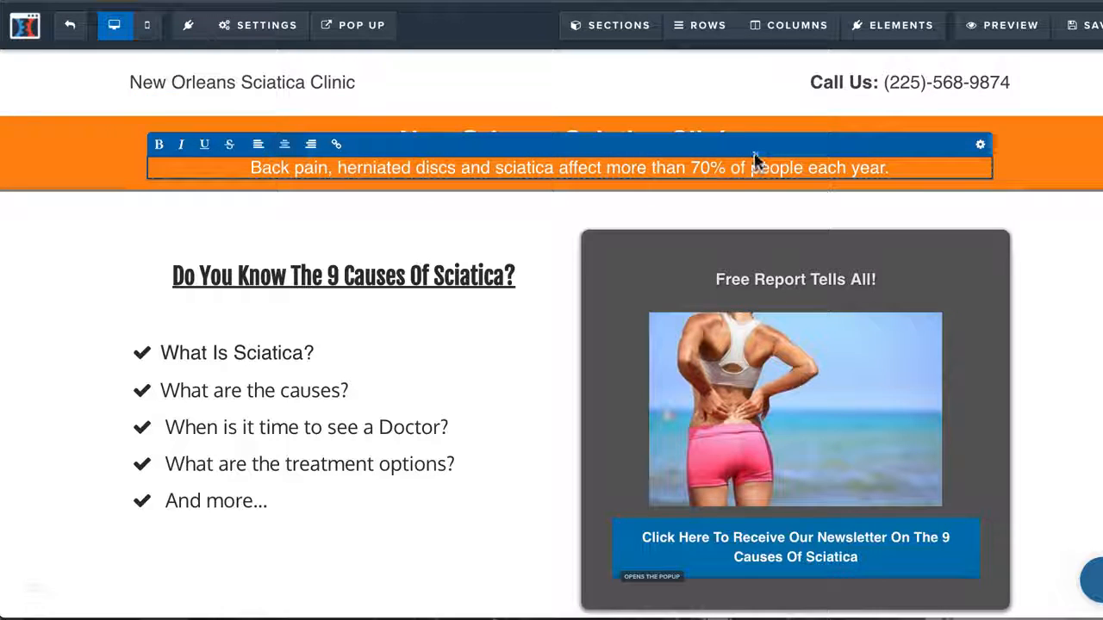
Extend the orange banner's headline so that it reads "New Orleans Sciatica Clinic - We Treat Your Sciatica."
left_click(696, 122)
left_click(766, 143)
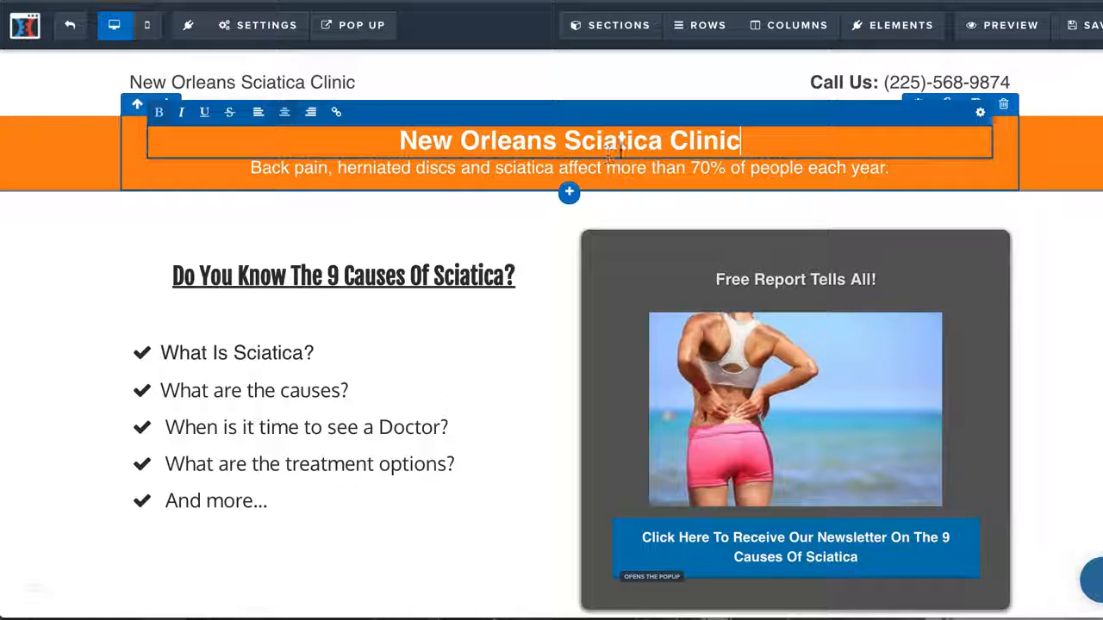
type("- ")
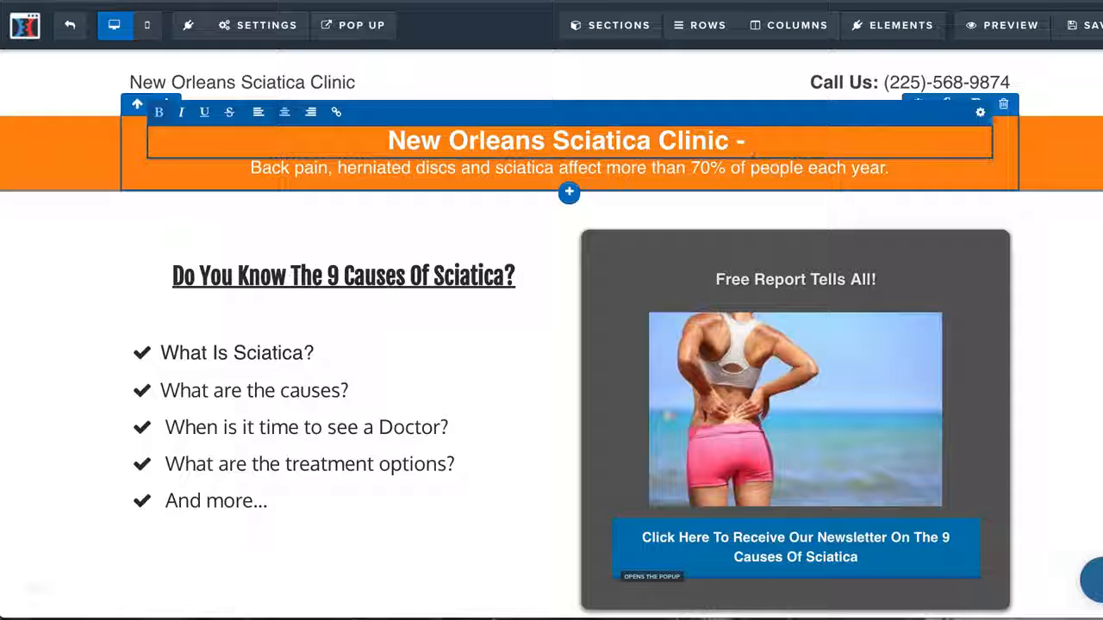
type("Treat")
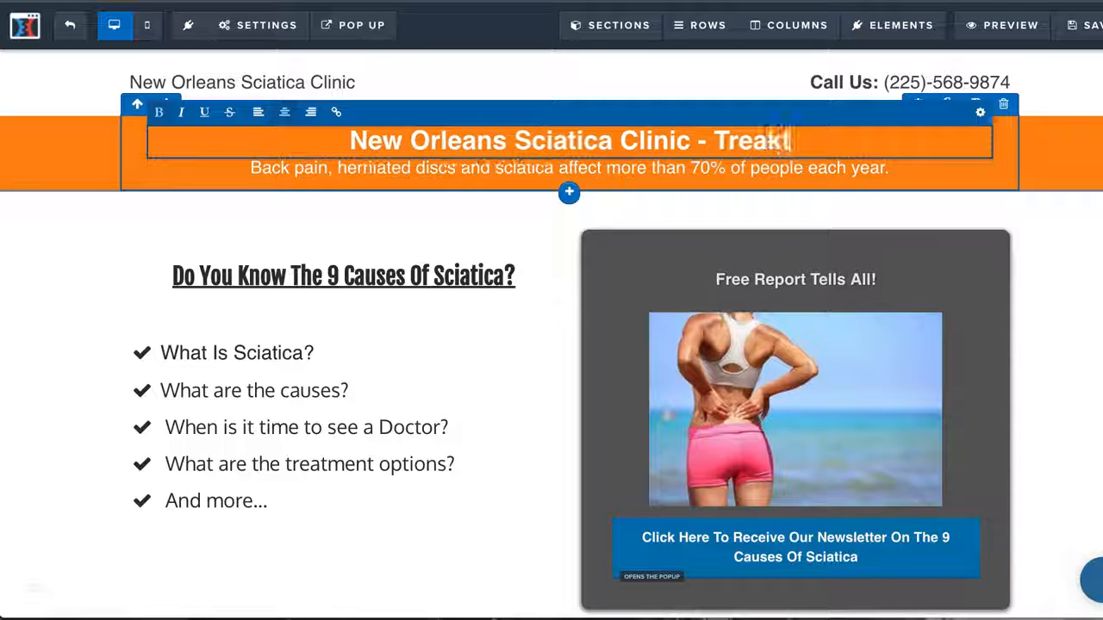
key("BackSpace")
key("BackSpace")
key("BackSpace")
key("BackSpace")
key("BackSpace")
type("We Tr")
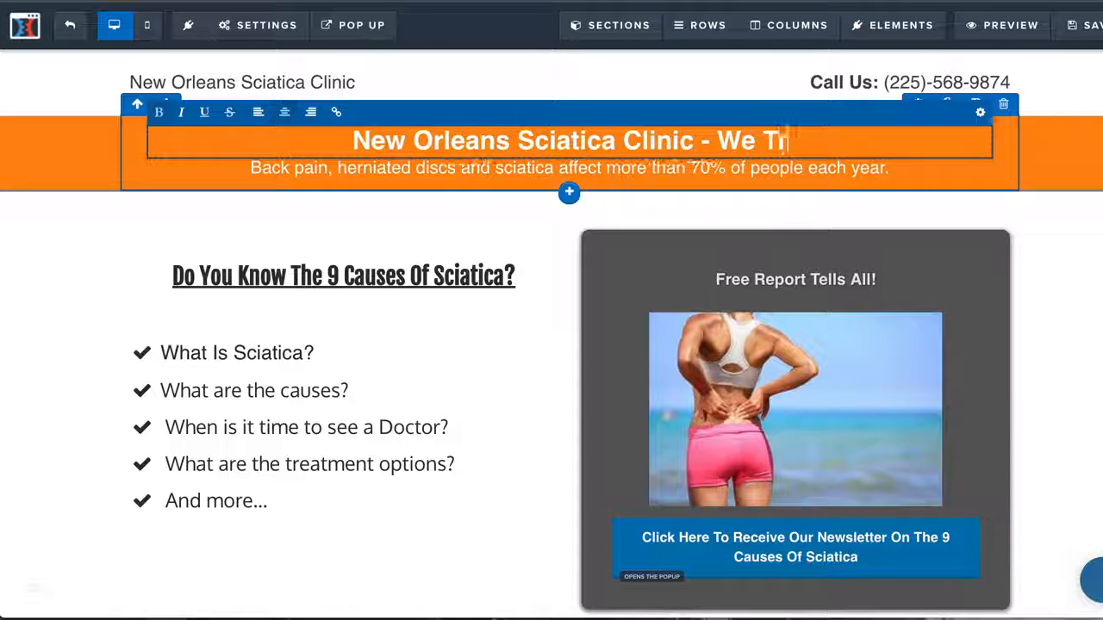
type("eat Your Sc")
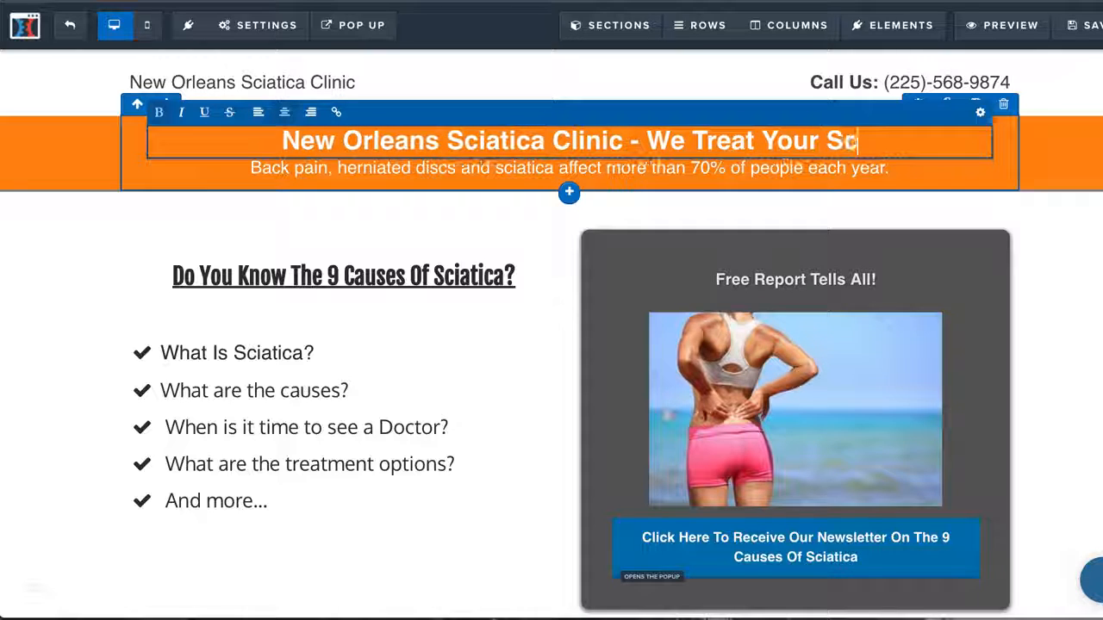
type("iatica")
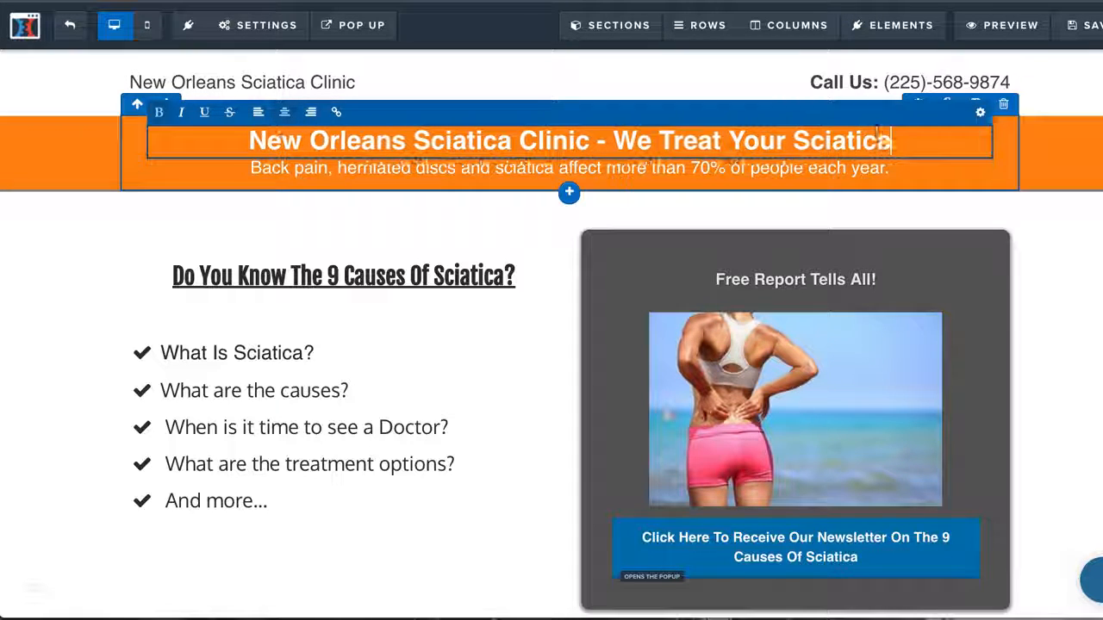
type(".")
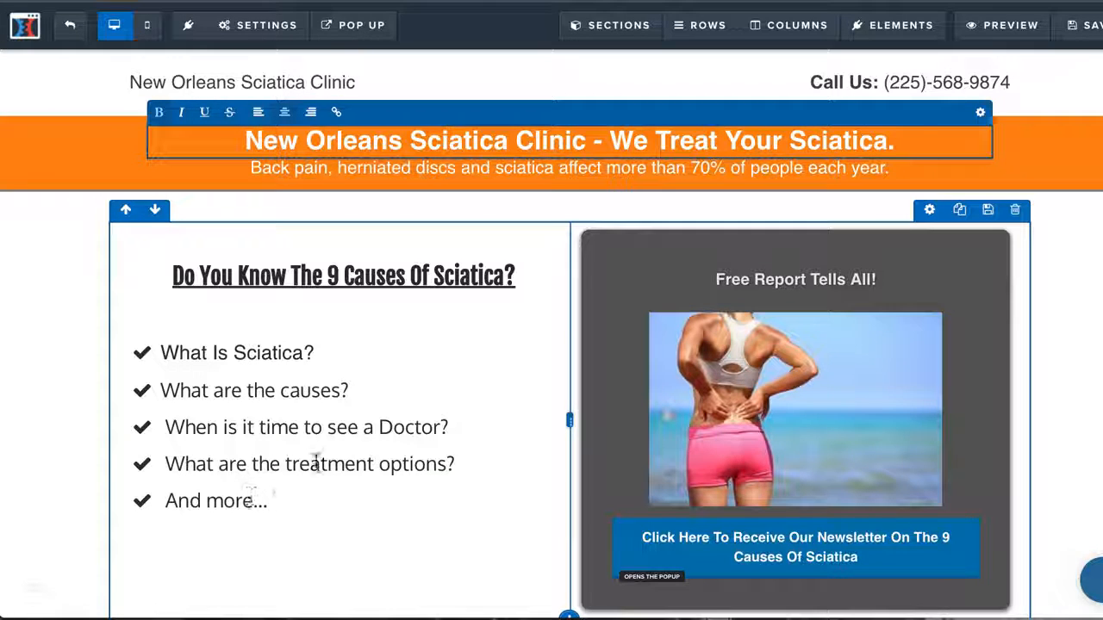
Look over the Optin page from the banner headline through the symptom text and photos to the lower newsletter button
scroll(628, 487, "down", 5)
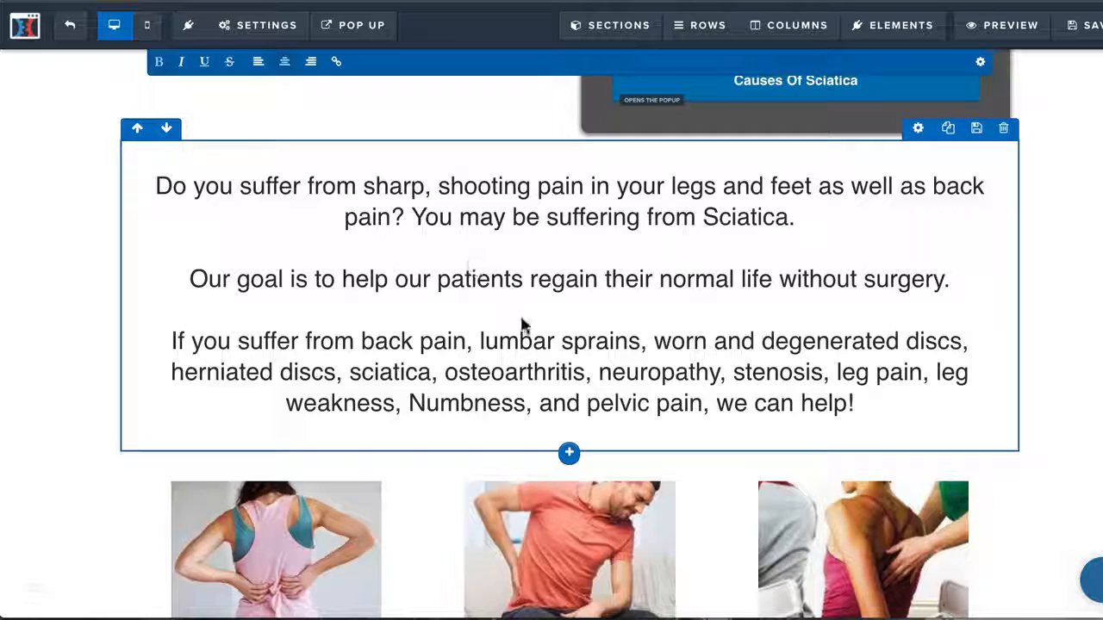
scroll(521, 325, "up", 1)
scroll(522, 323, "down", 1)
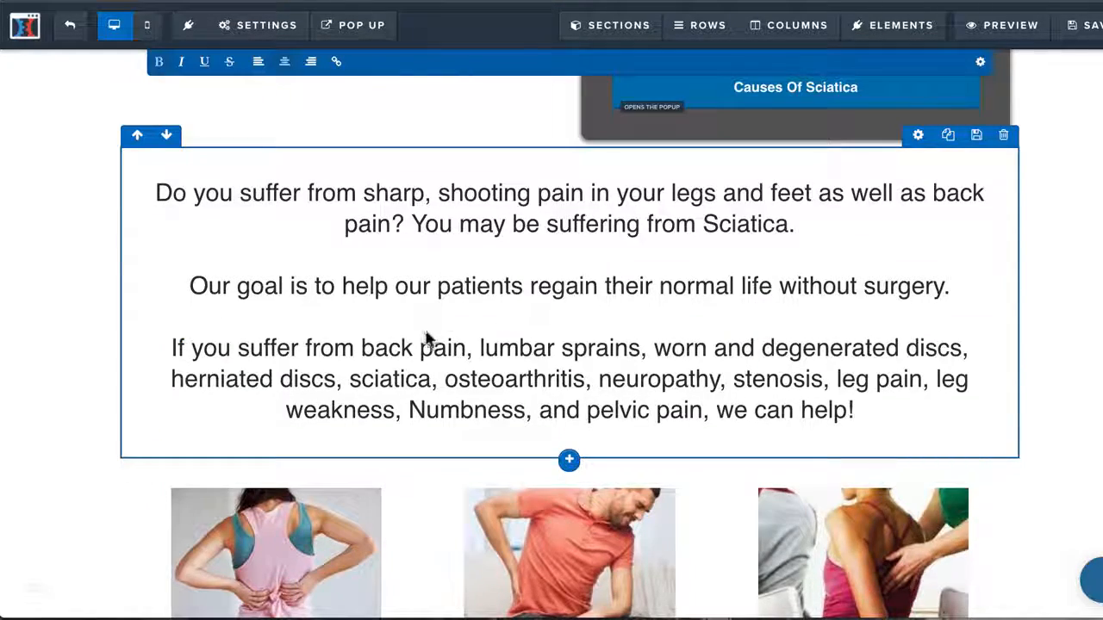
scroll(428, 336, "up", 5)
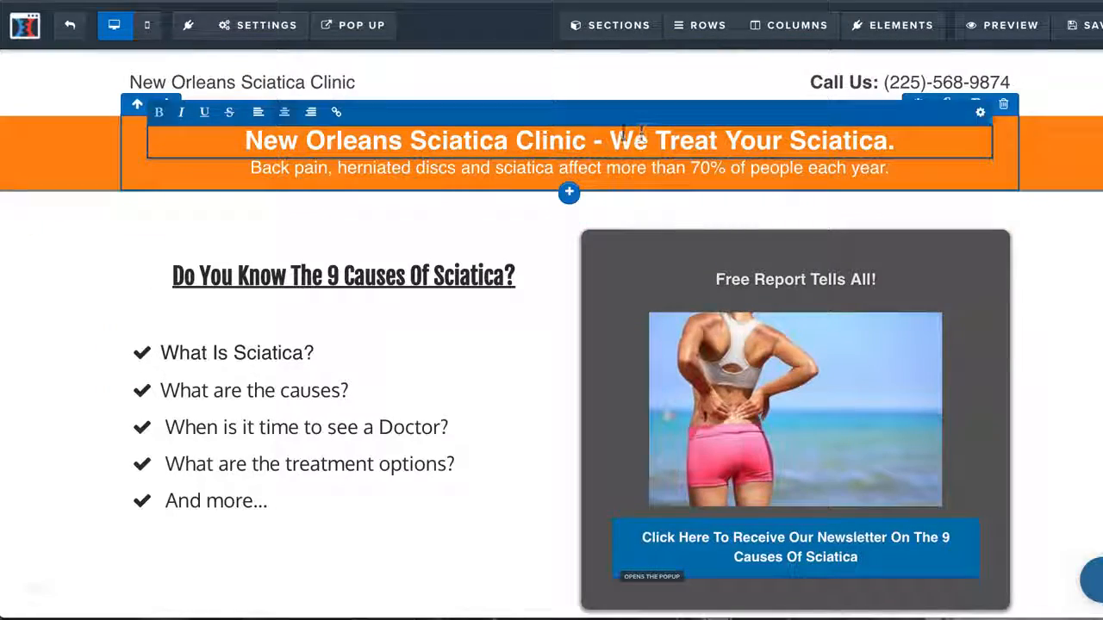
left_click_drag(633, 139, 915, 138)
left_click(916, 138)
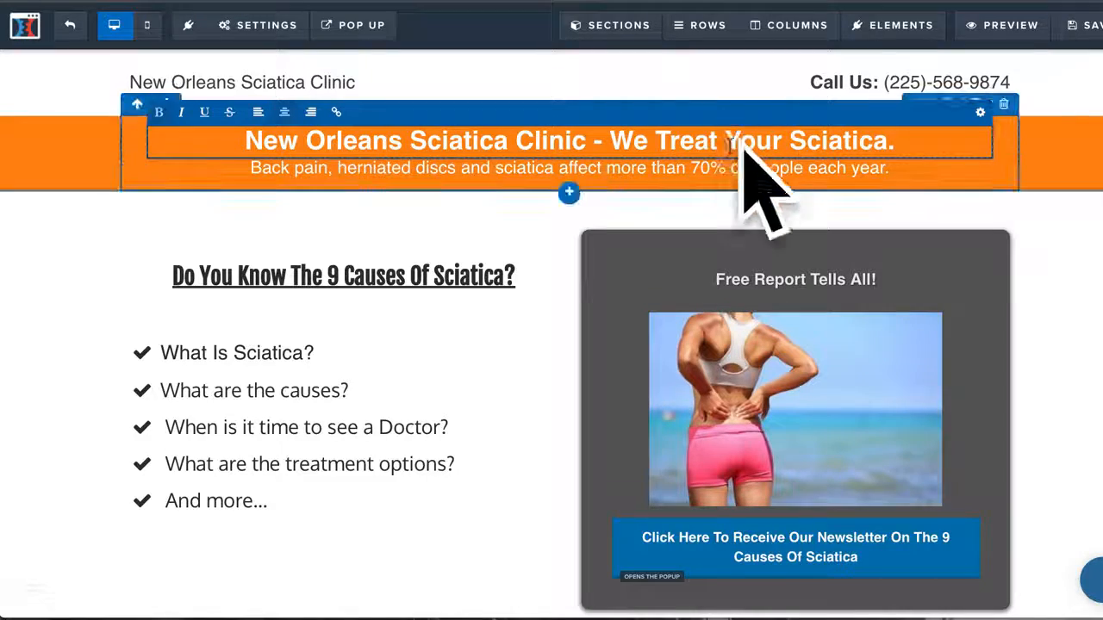
scroll(583, 347, "down", 8)
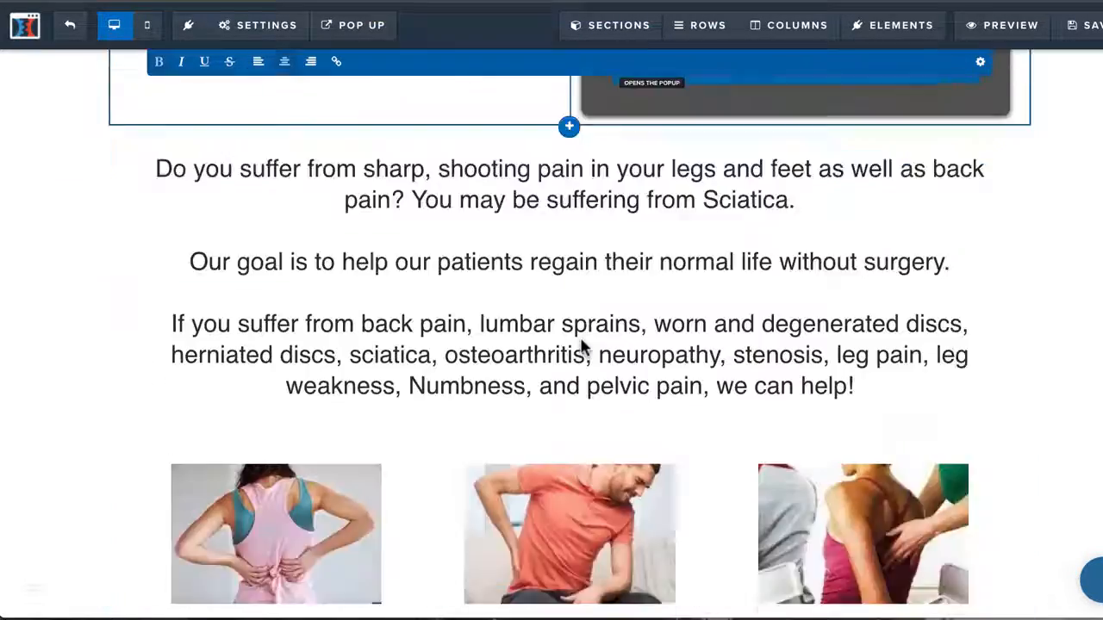
scroll(581, 344, "up", 5)
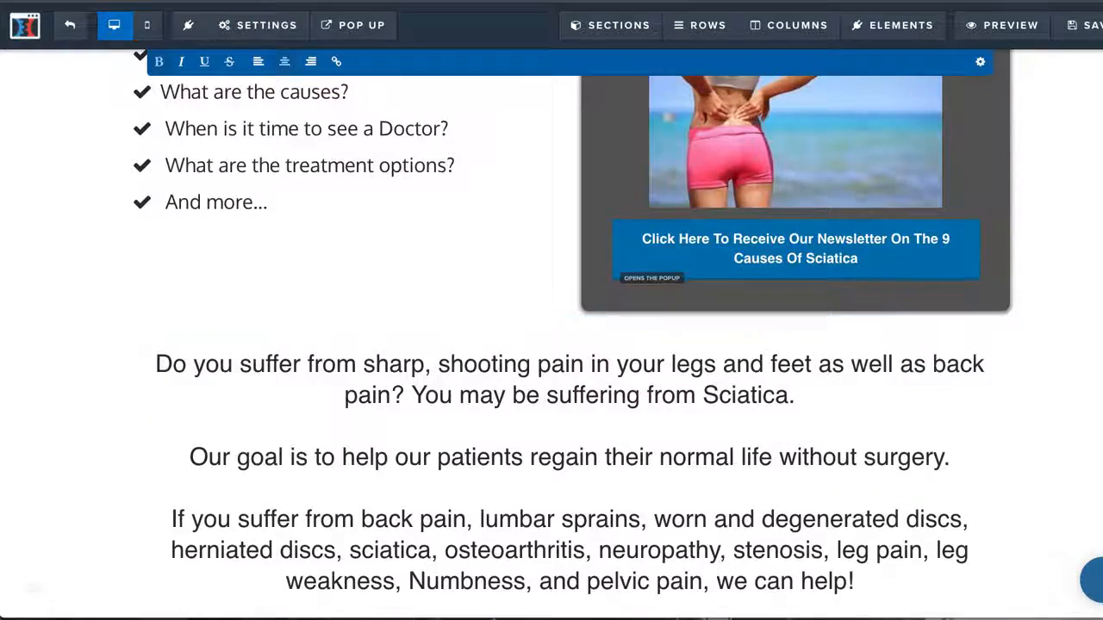
scroll(476, 414, "up", 4)
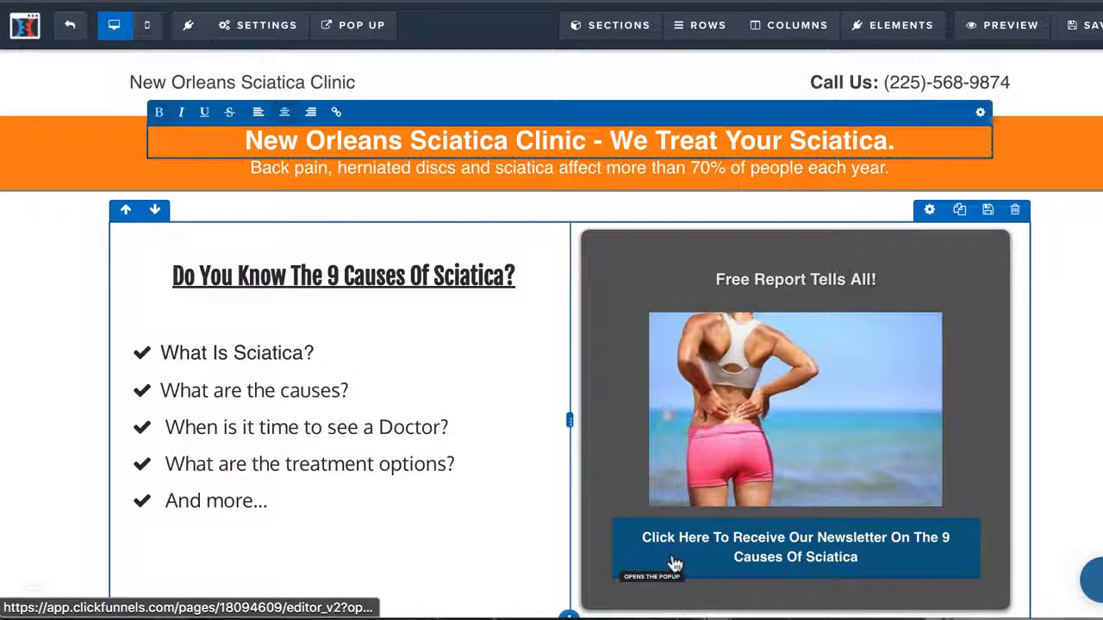
scroll(859, 556, "down", 4)
scroll(859, 556, "down", 5)
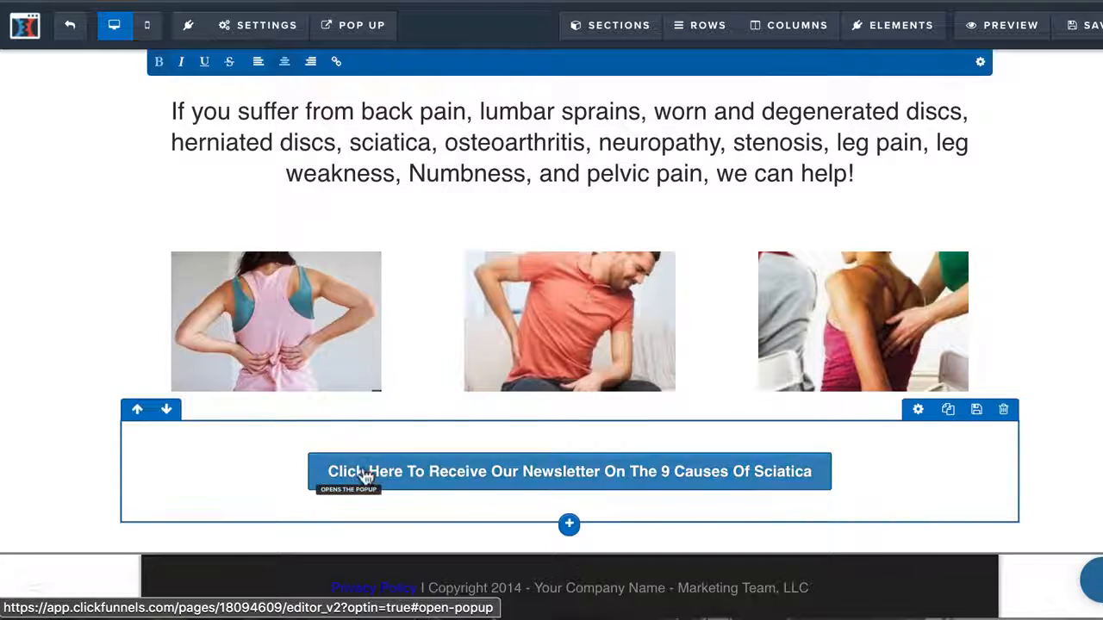
scroll(714, 462, "up", 9)
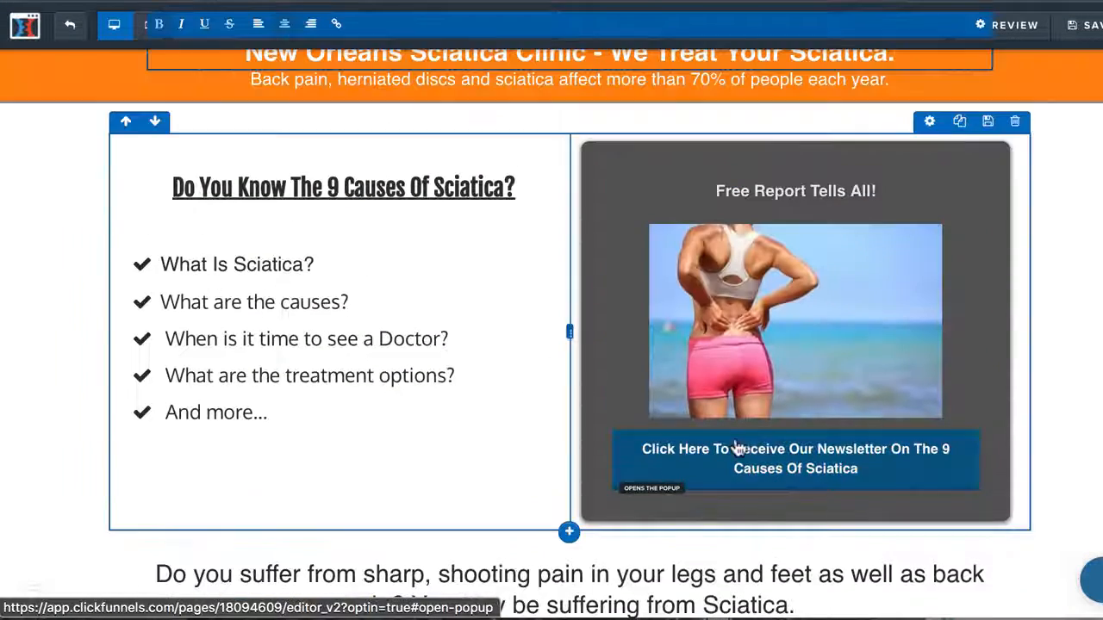
Show the newsletter pop-up over the page once more and close it
mouse_move(387, 27)
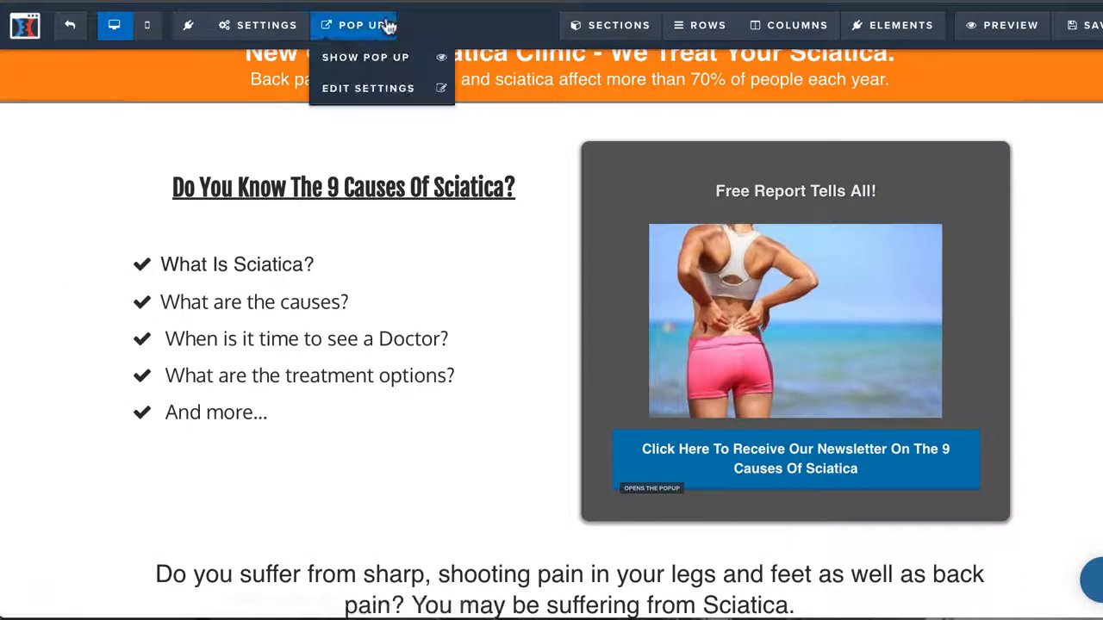
left_click(357, 55)
left_click(845, 124)
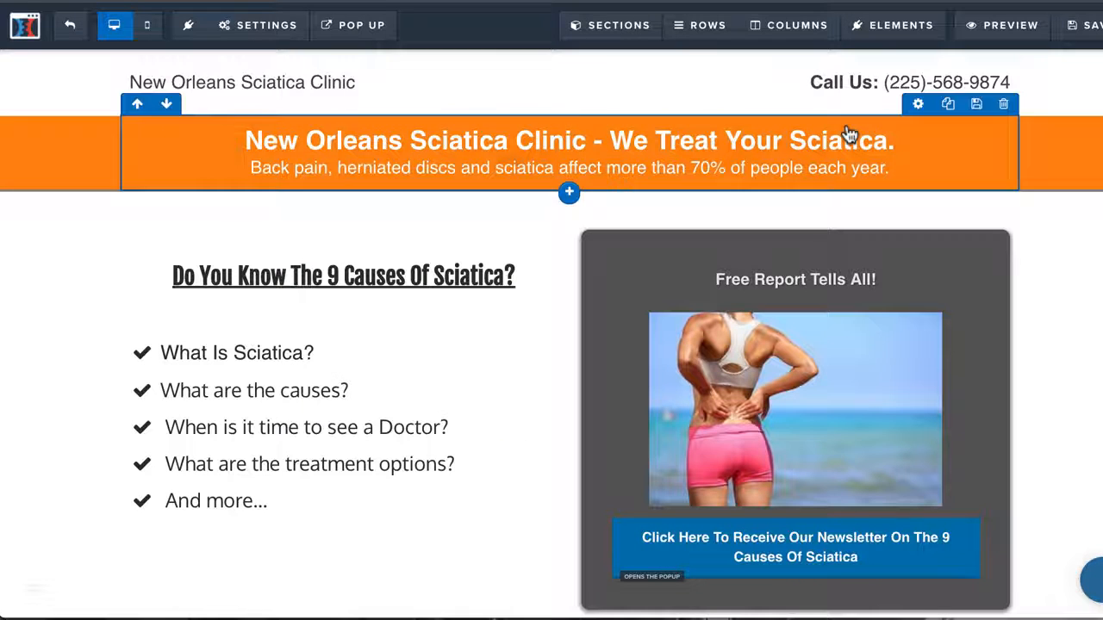
Set the page's email integration to the Active Camp email list with the Add To List action and the happinessequistion list
mouse_move(258, 33)
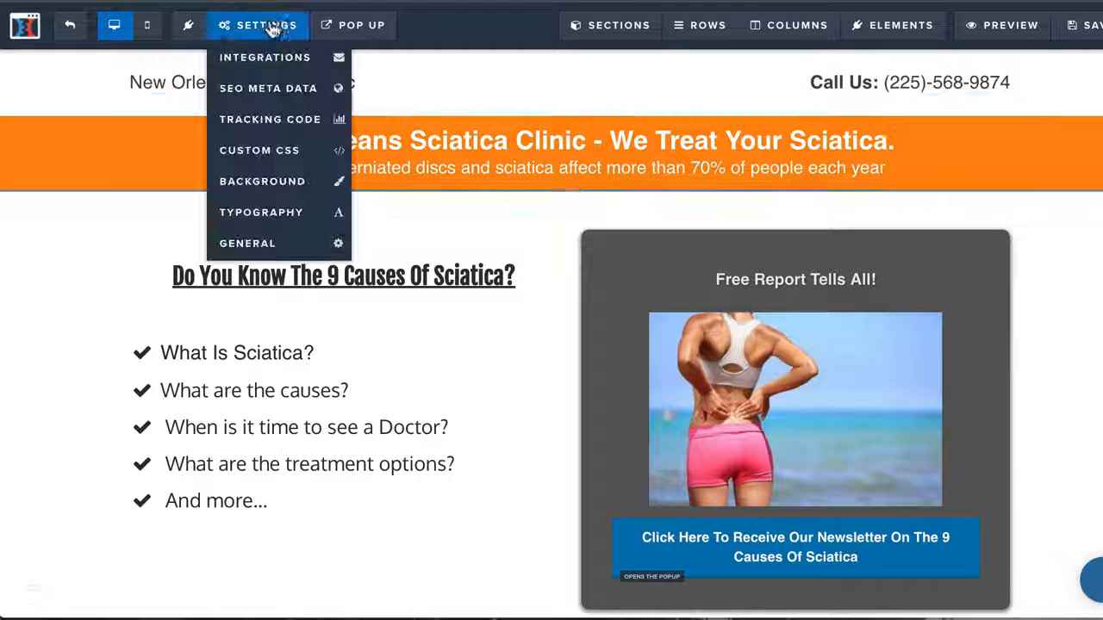
left_click(266, 57)
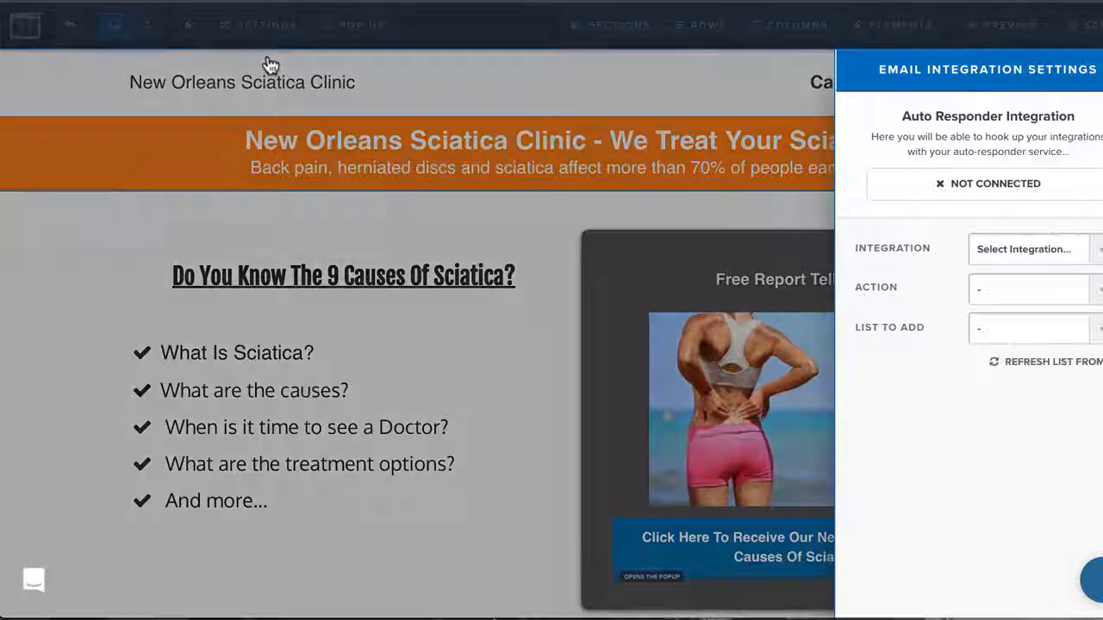
left_click(1053, 252)
left_click(1034, 290)
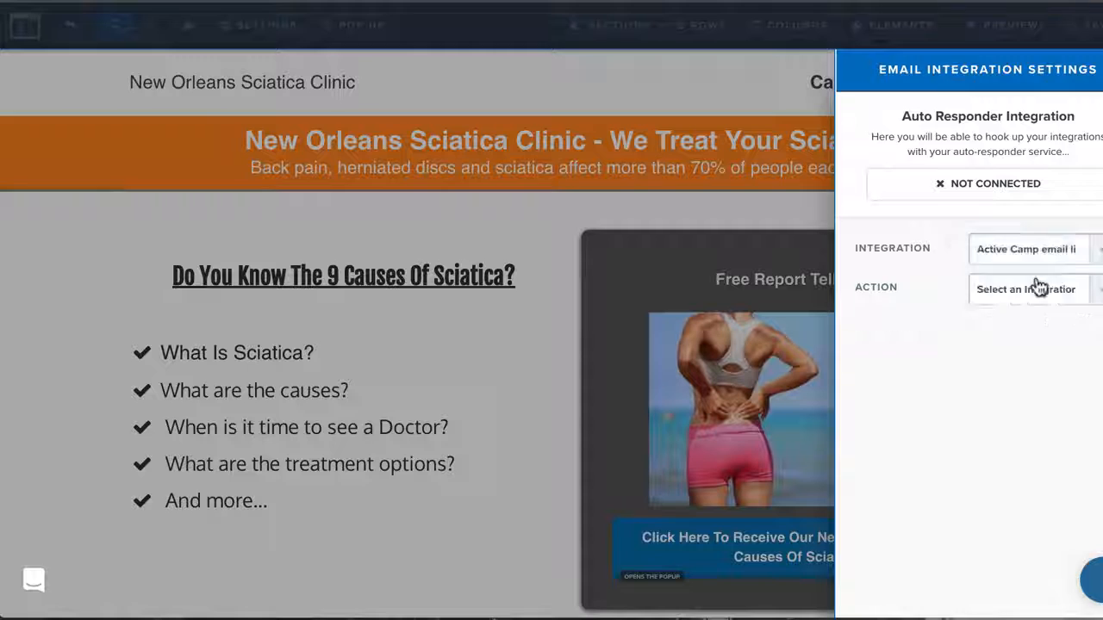
left_click(1037, 288)
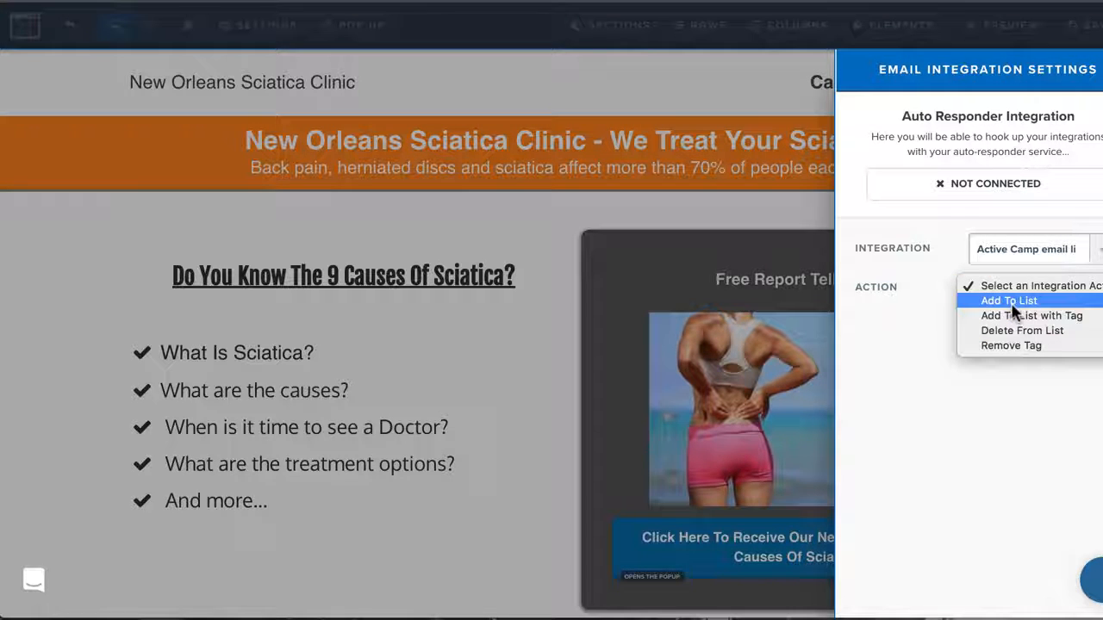
left_click(1009, 303)
left_click(1008, 319)
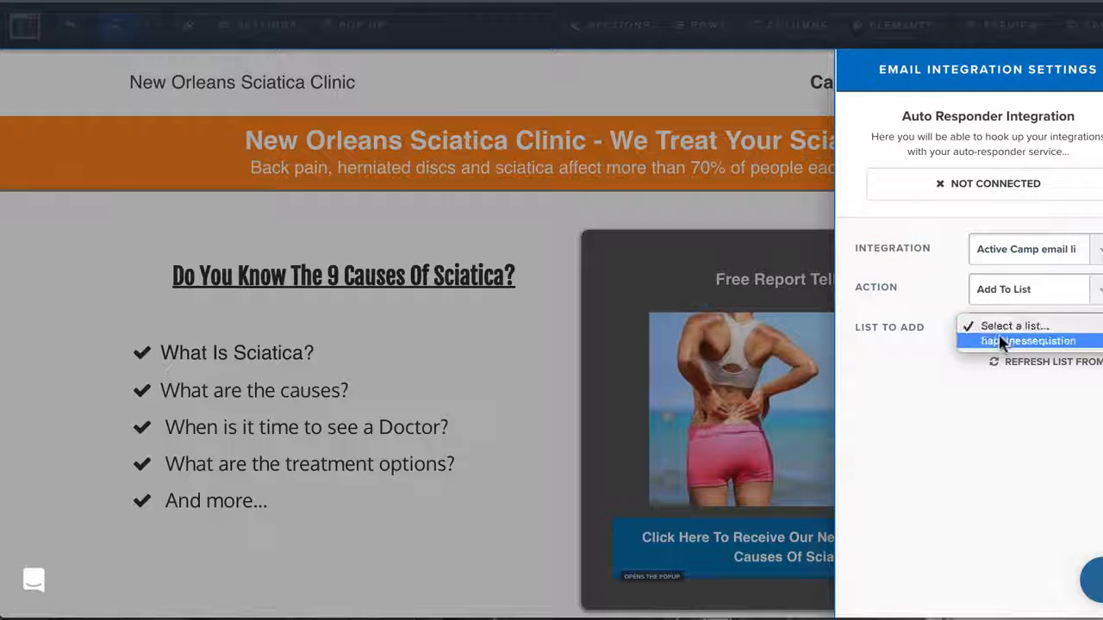
left_click(991, 342)
left_click(690, 245)
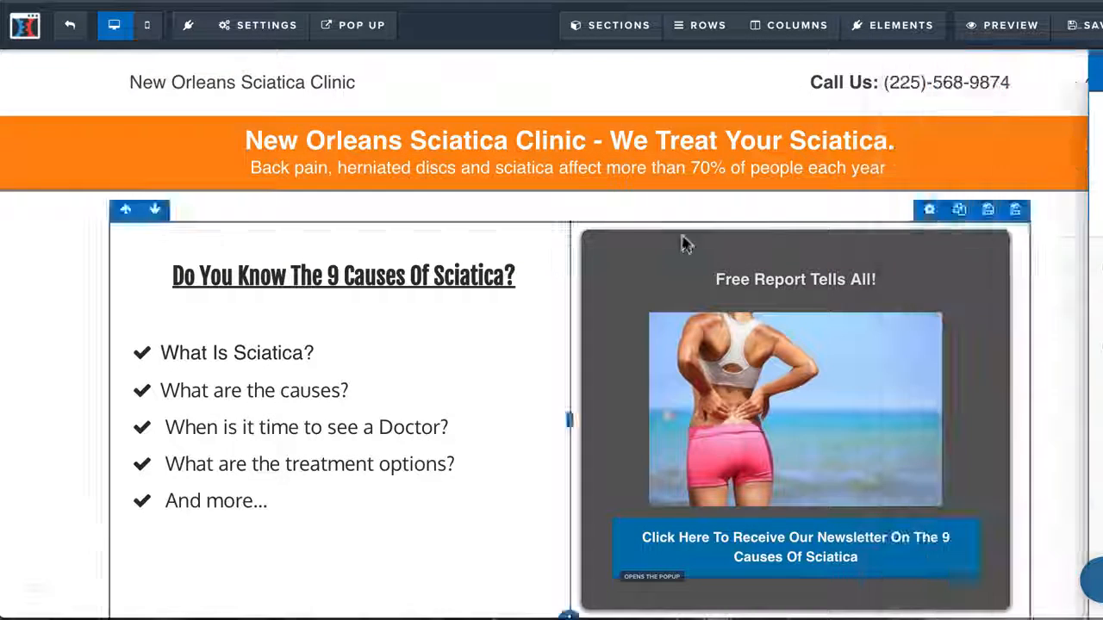
Open the newsletter pop-up's settings and review its exit trigger, modal width, colours and padding
left_click(266, 24)
left_click(362, 25)
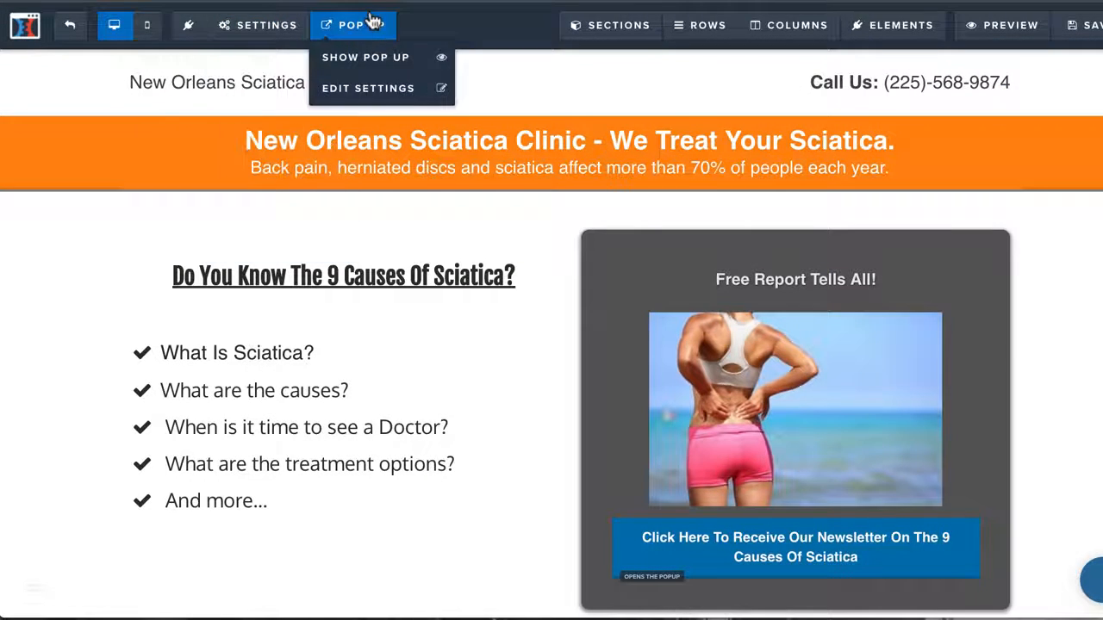
left_click(368, 90)
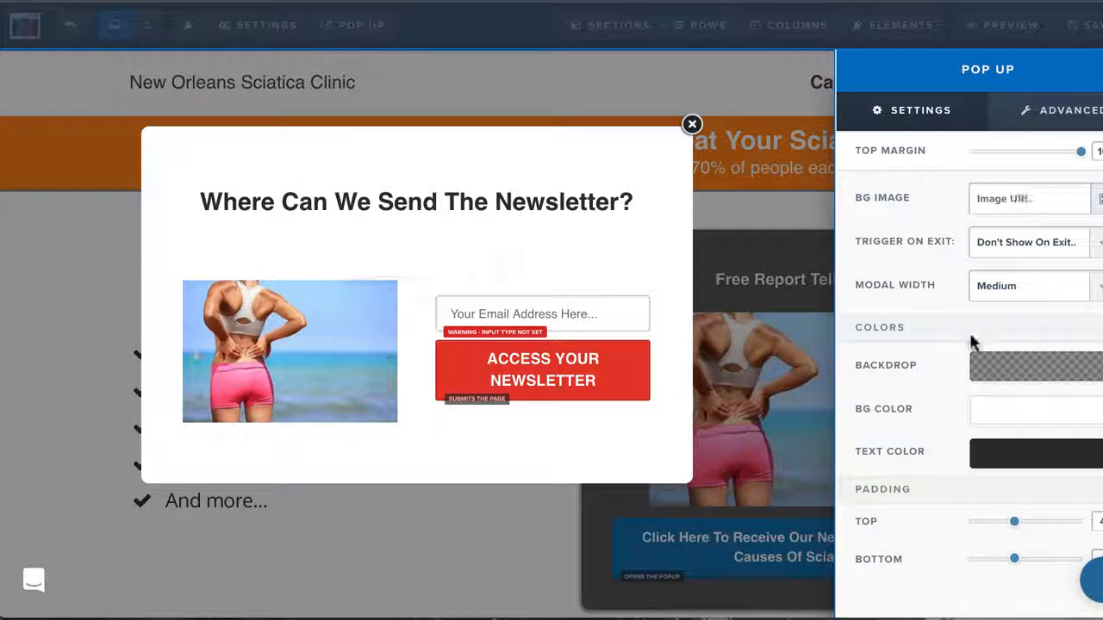
scroll(972, 343, "down", 1)
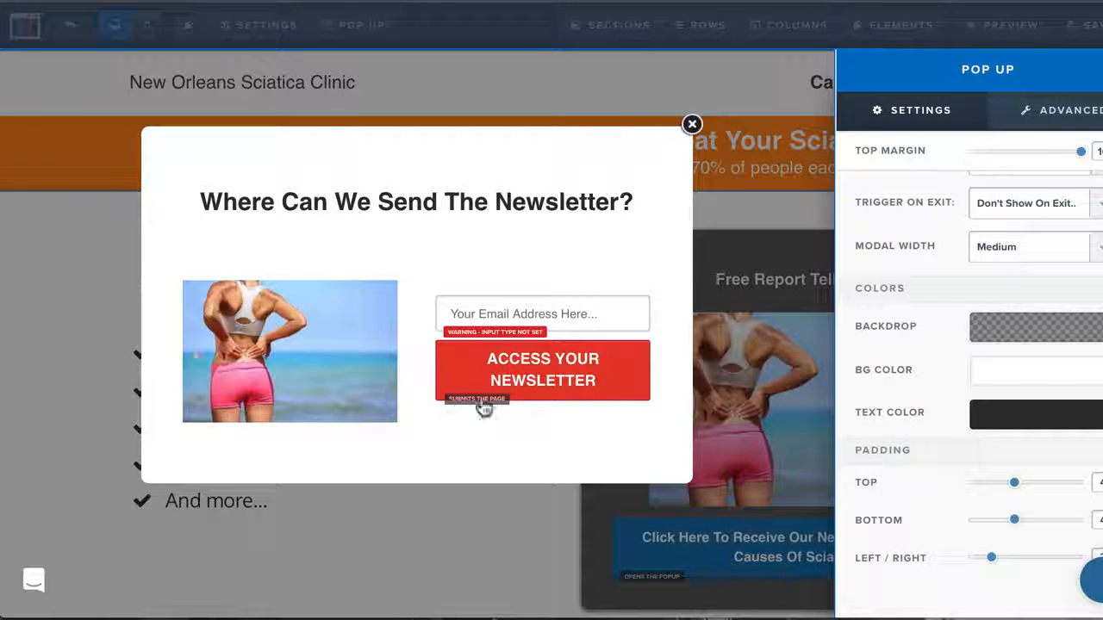
scroll(996, 465, "up", 1)
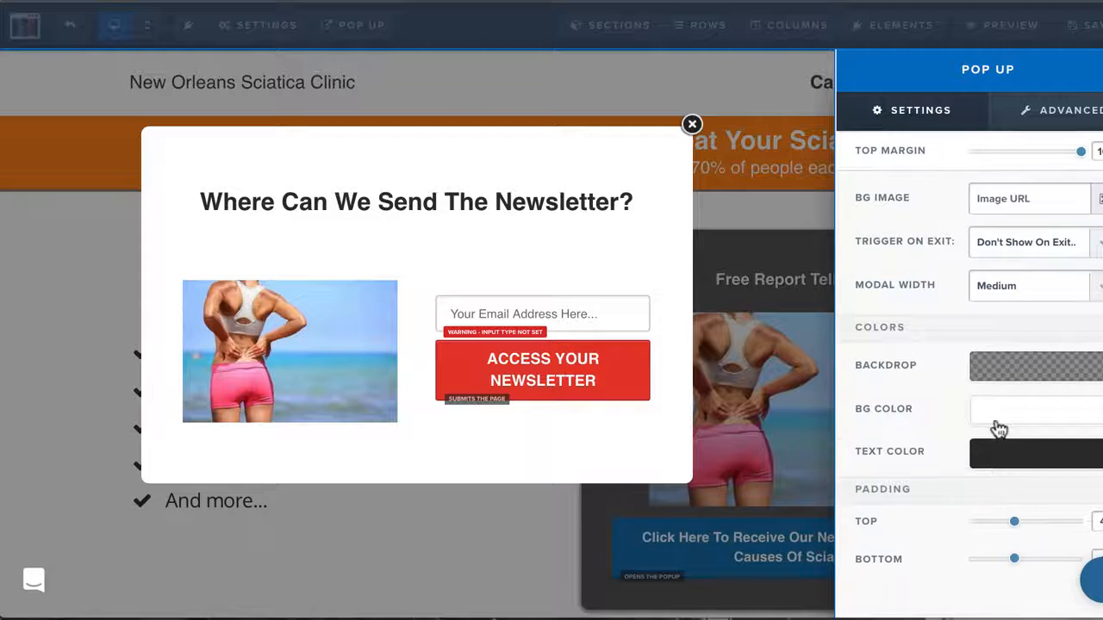
Review the pop-up's advanced style and animation options, including the animation types, and close the pop-up
left_click(1052, 130)
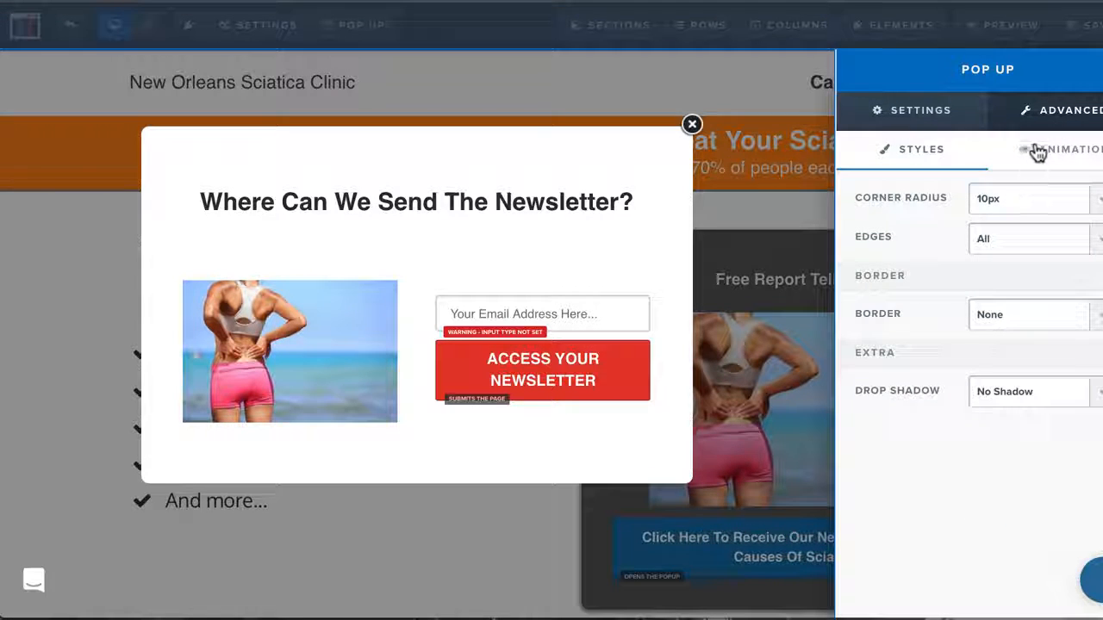
left_click(1039, 150)
left_click(953, 148)
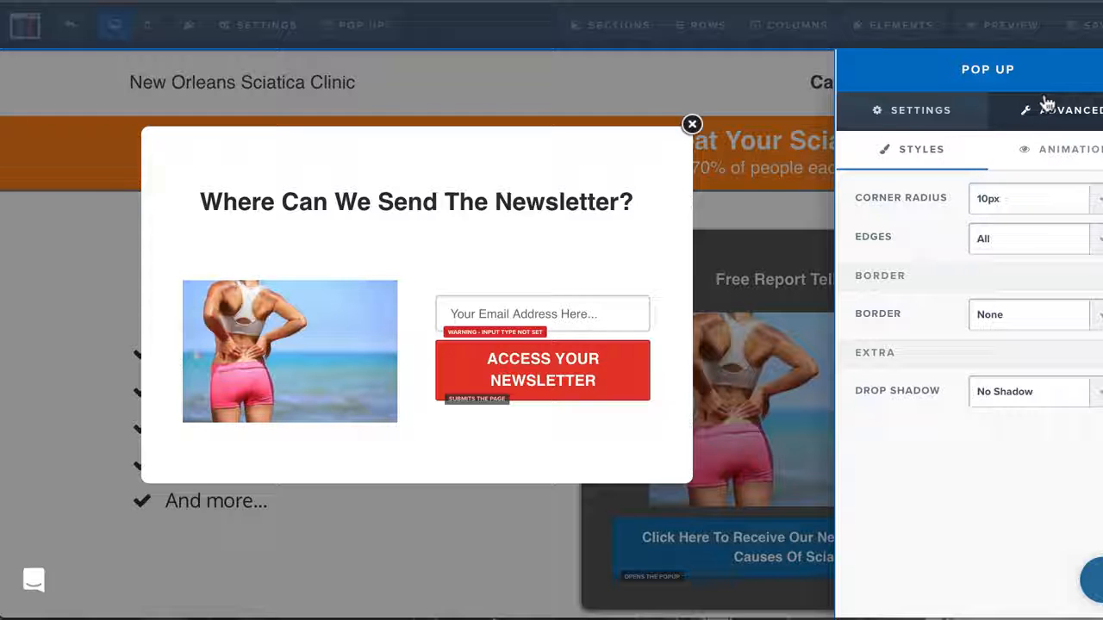
left_click(1062, 142)
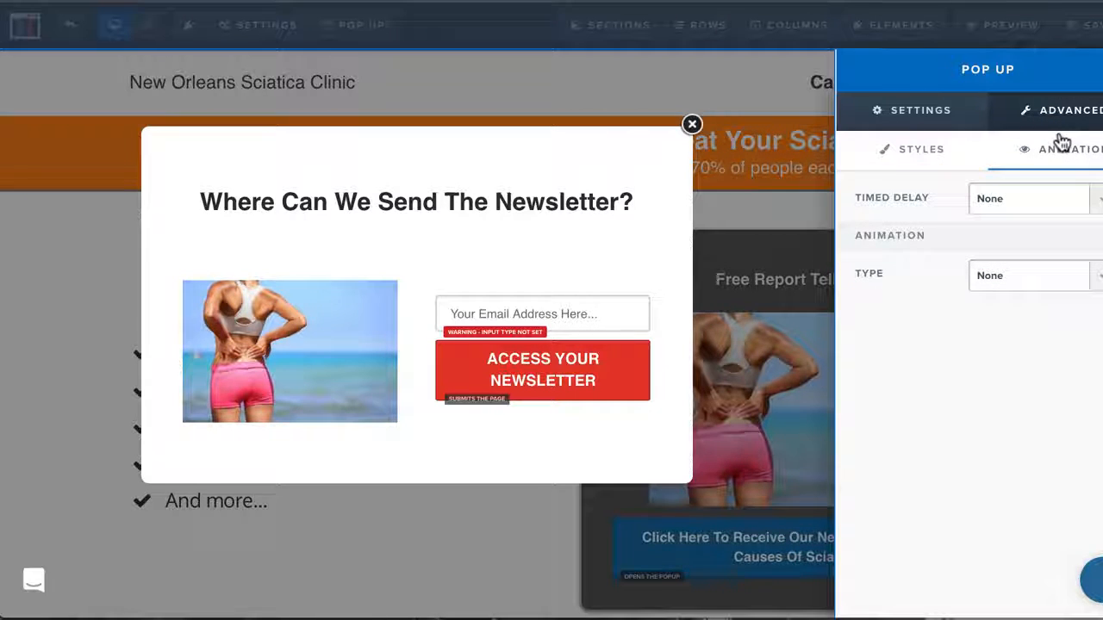
left_click(1028, 283)
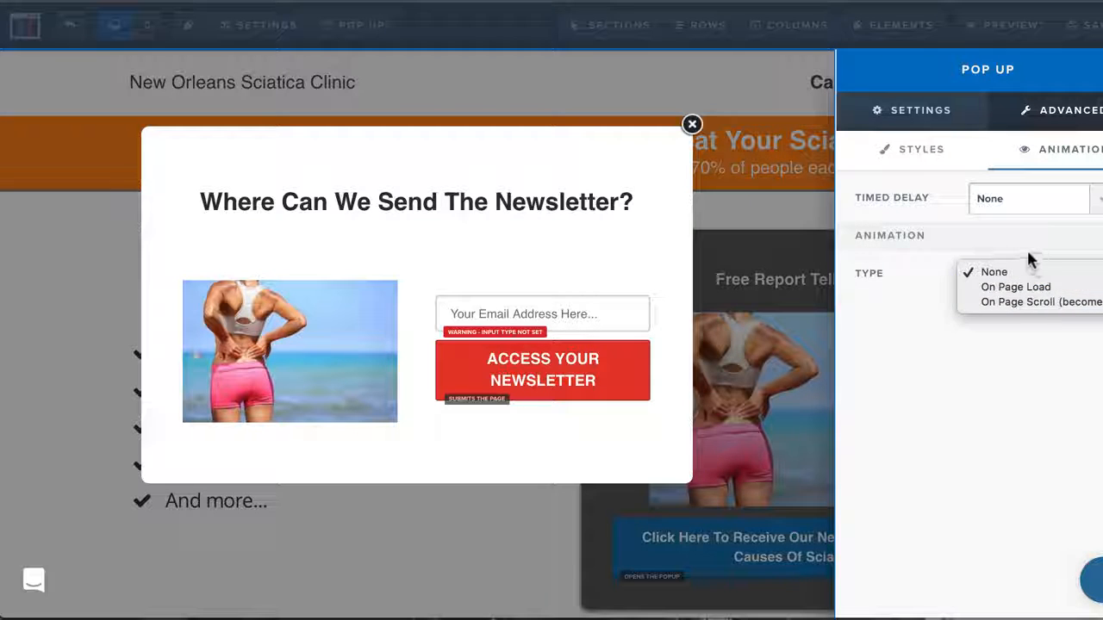
left_click(899, 258)
left_click(646, 267)
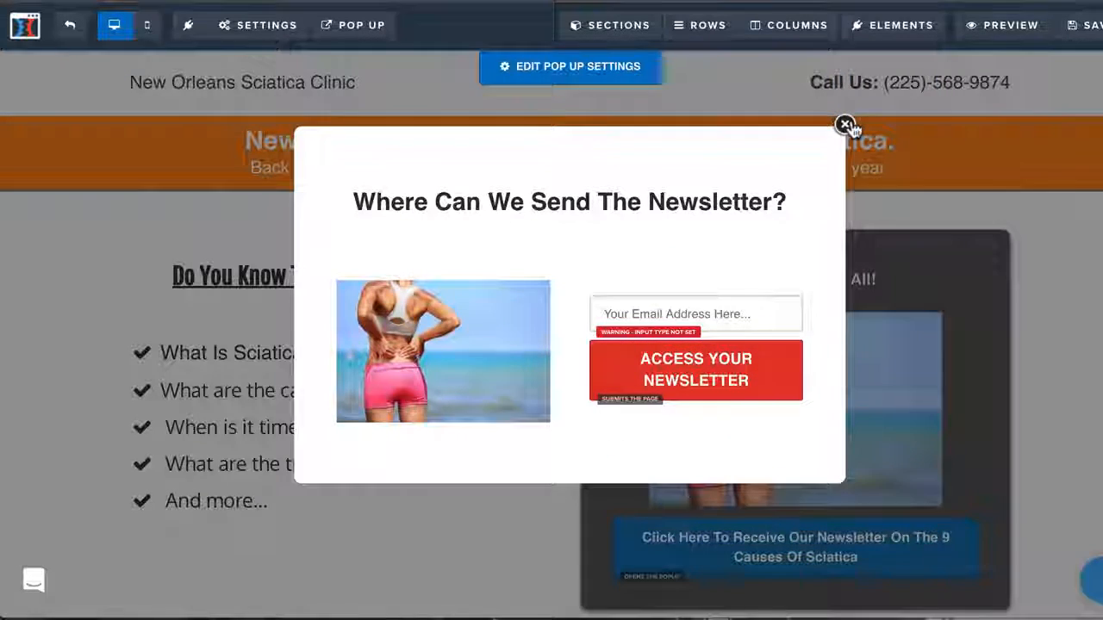
left_click(845, 125)
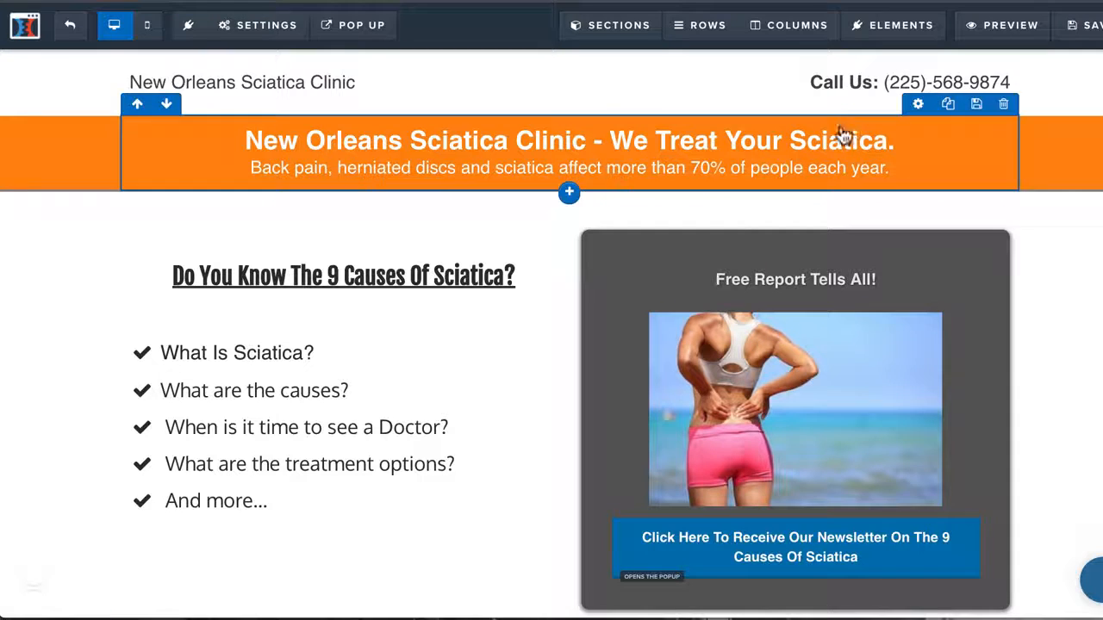
Set the input type of the pop-up's email field to Email Address, save the page and close the pop-up
left_click(345, 25)
left_click(357, 91)
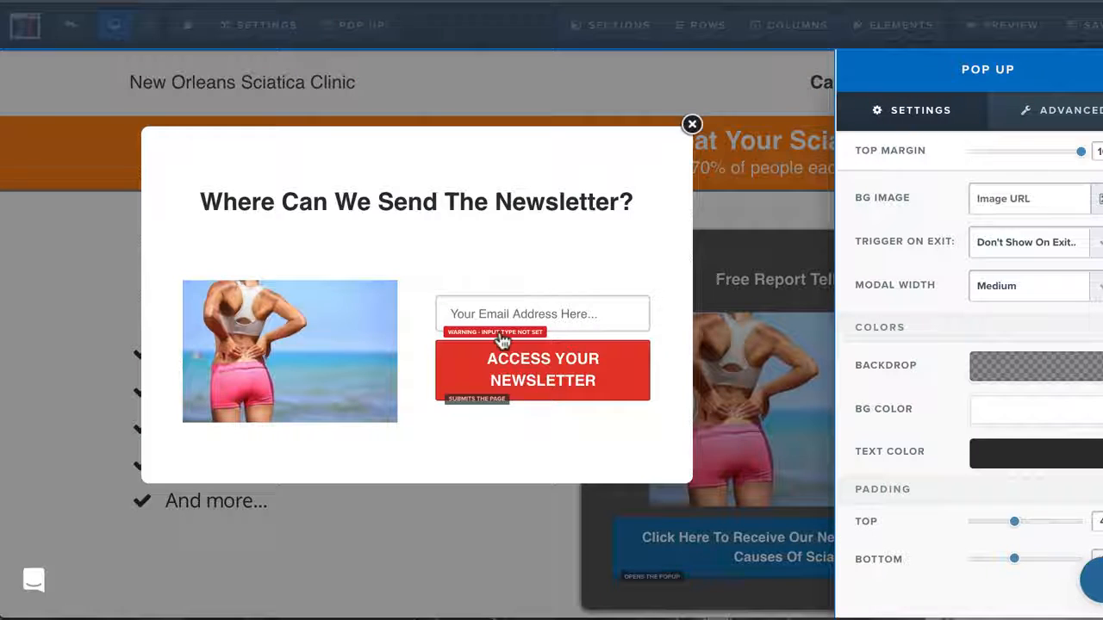
left_click(545, 327)
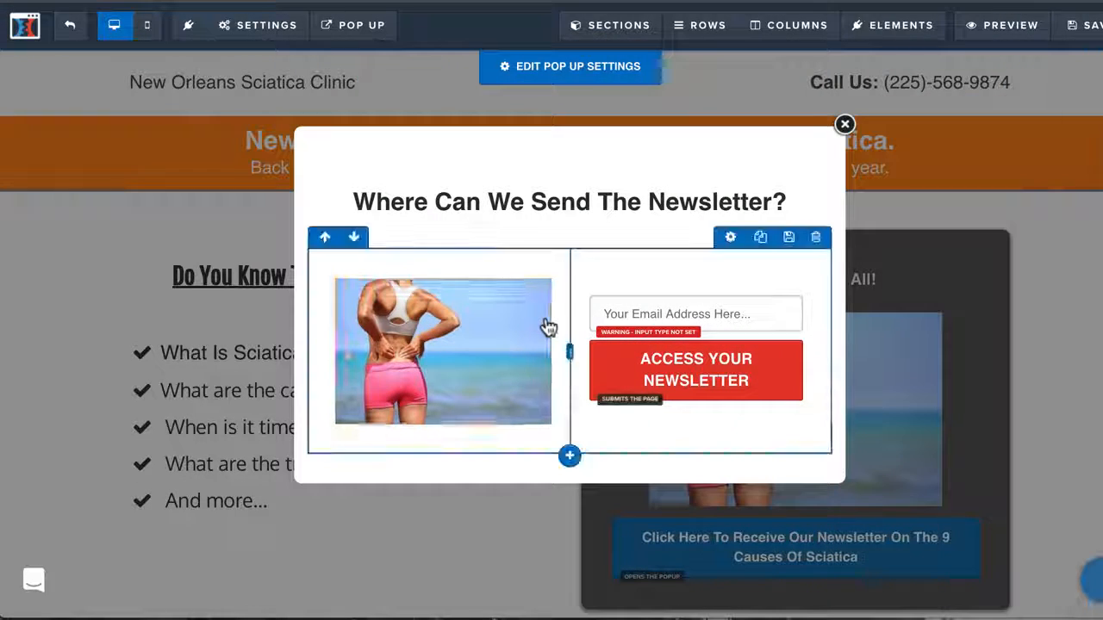
left_click(660, 316)
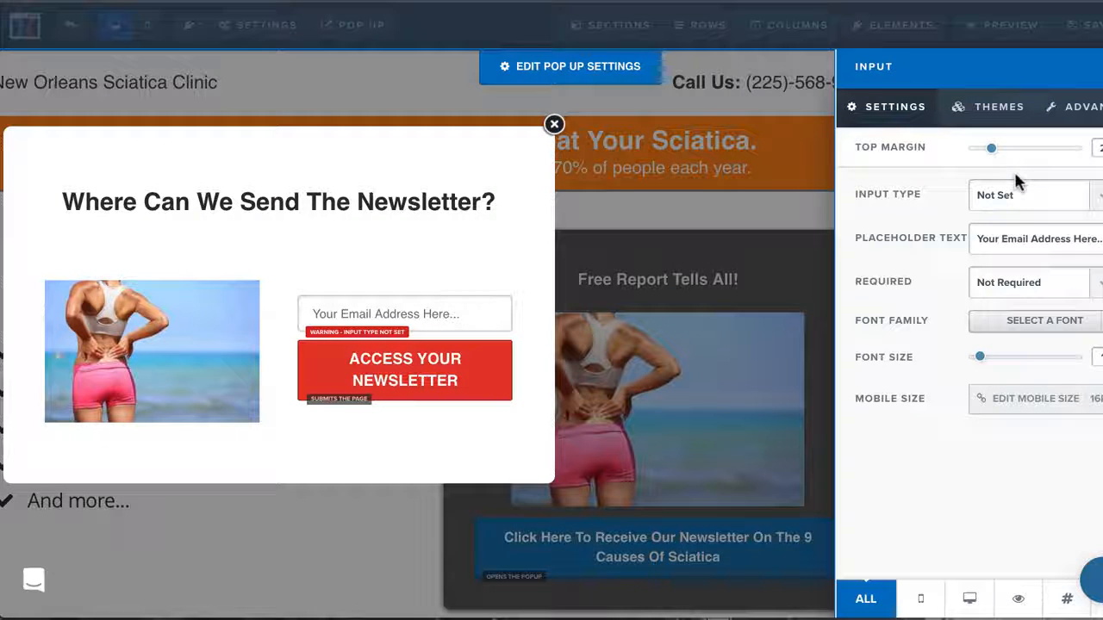
left_click(1017, 195)
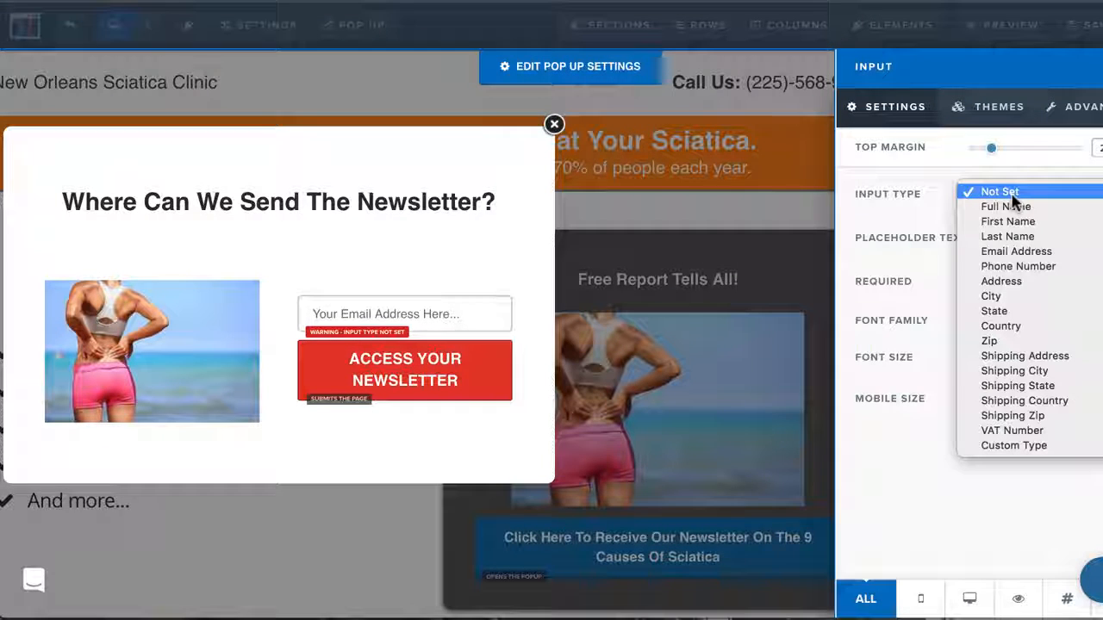
left_click(1053, 251)
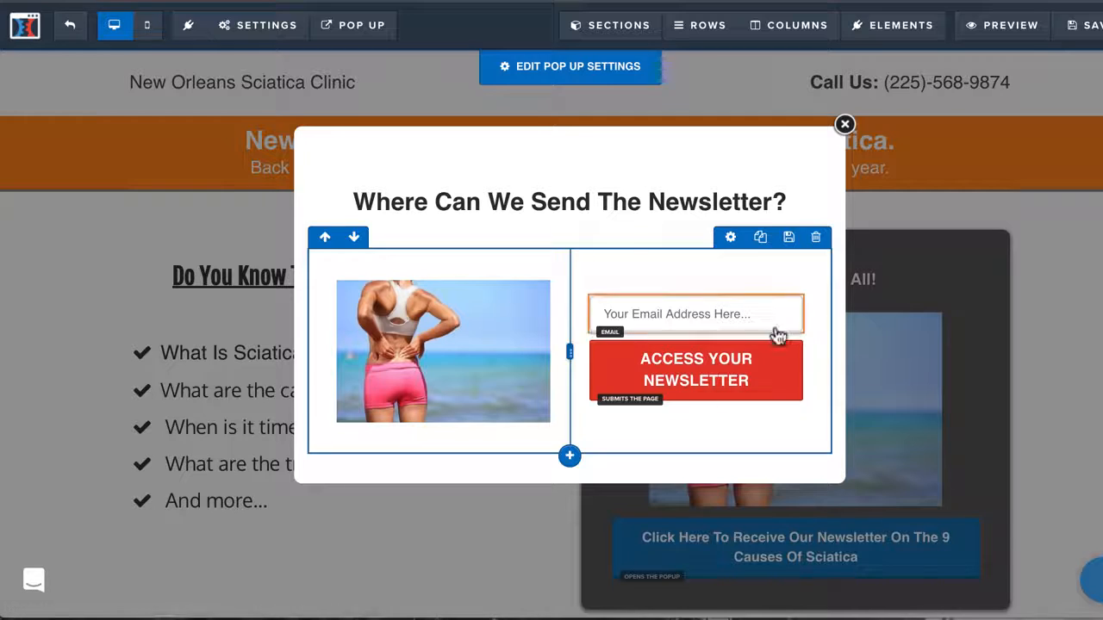
left_click(1077, 28)
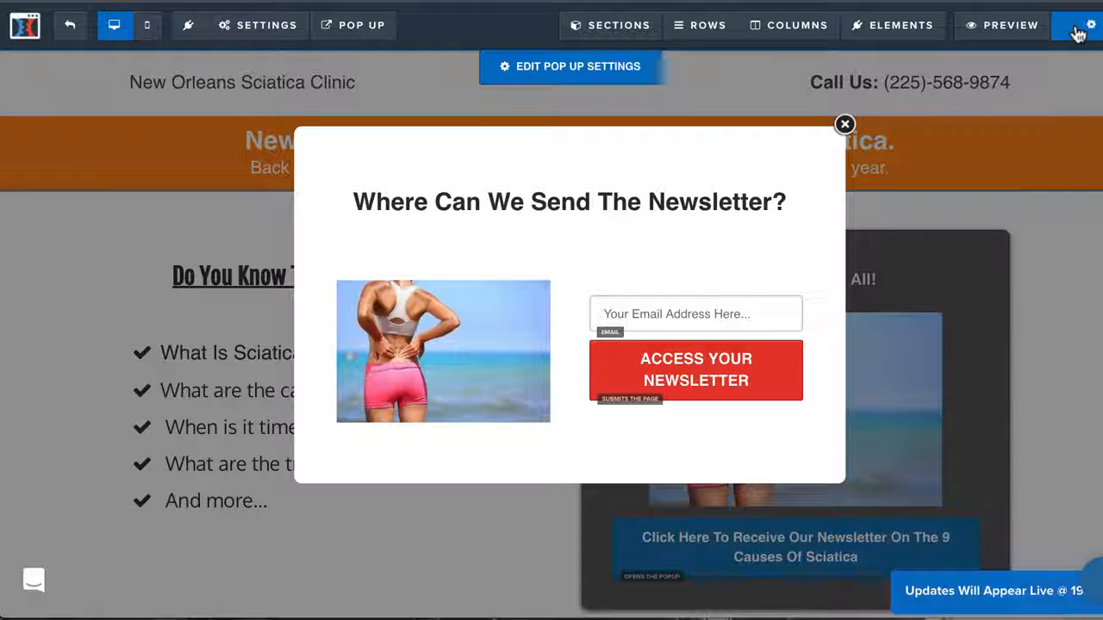
left_click(844, 124)
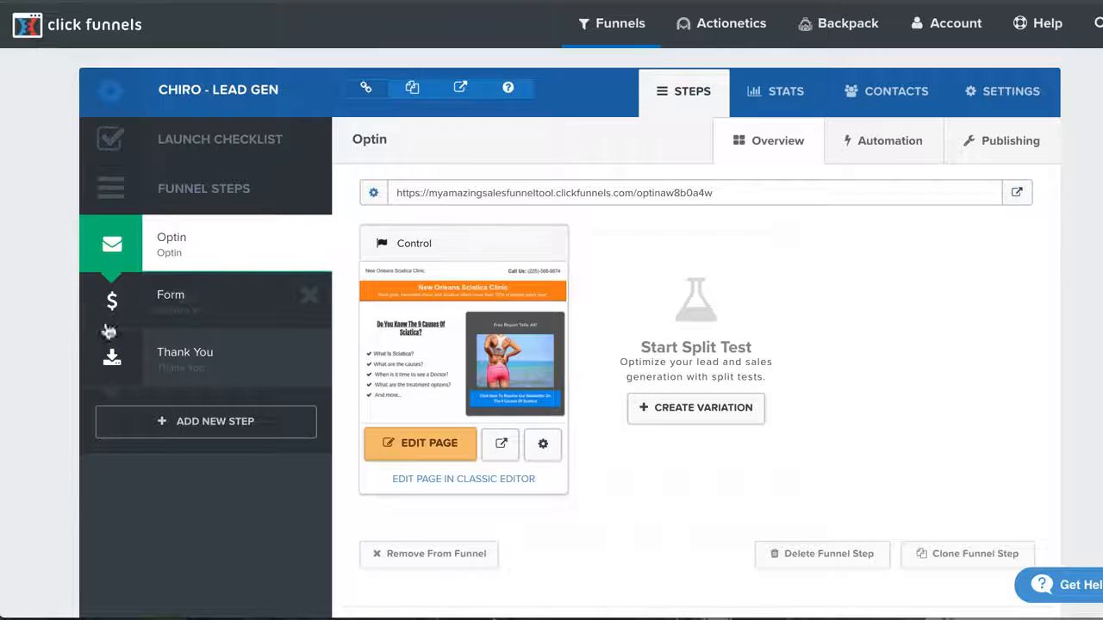
Open the funnel's Form step and load its page in the editor in a separate browser tab
left_click(195, 300)
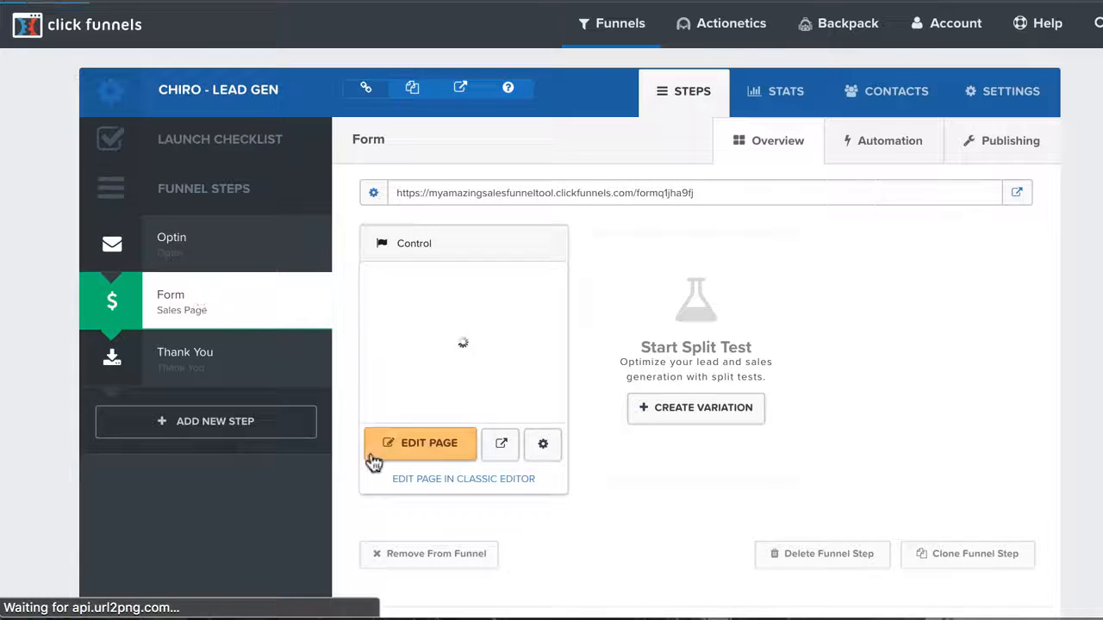
right_click(392, 450)
left_click(426, 458)
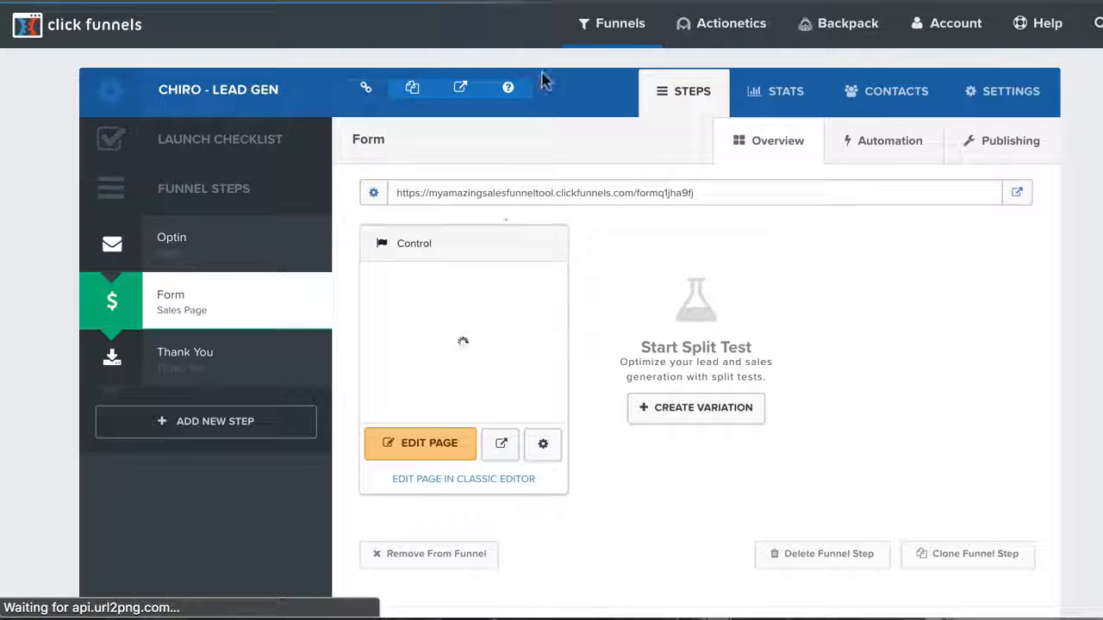
left_click(616, 2)
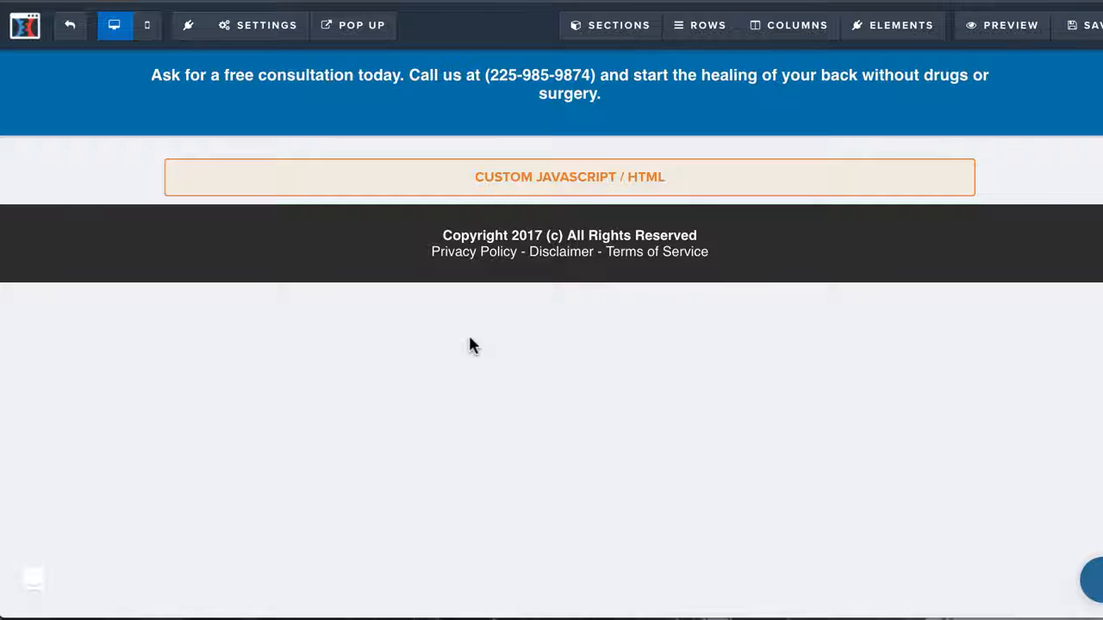
Look over the Form page and check the settings of its custom JavaScript / HTML element
mouse_move(591, 131)
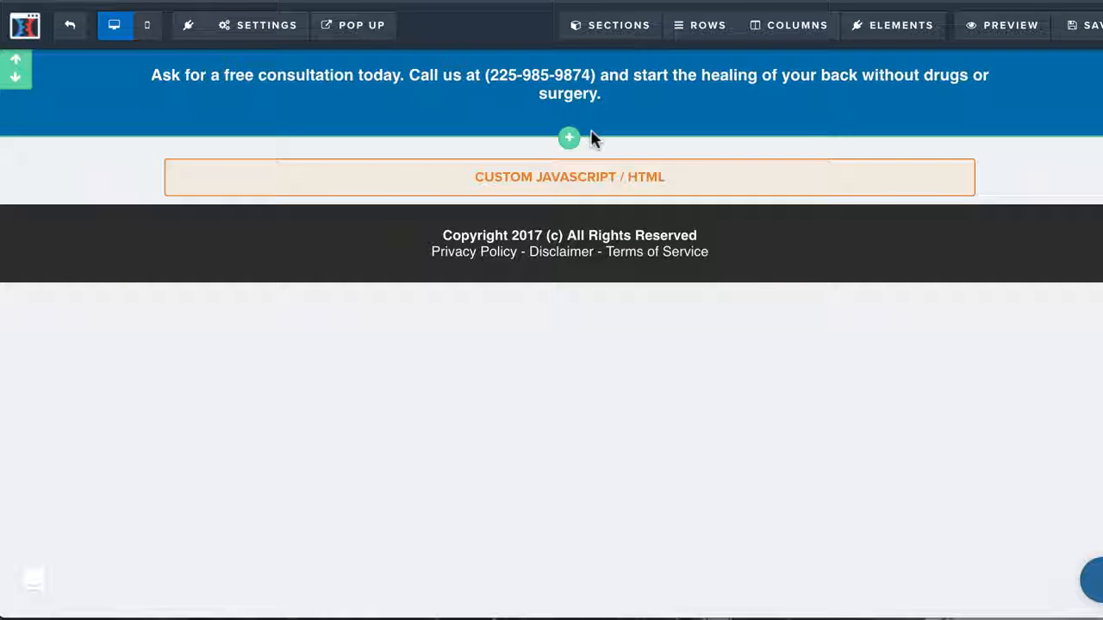
mouse_move(298, 95)
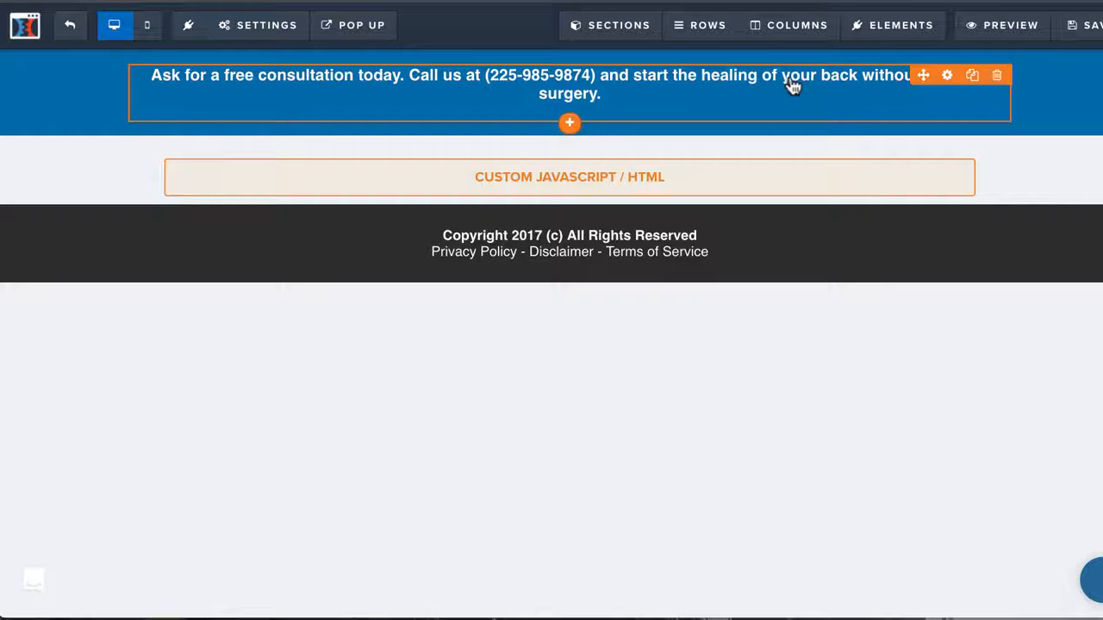
left_click(554, 175)
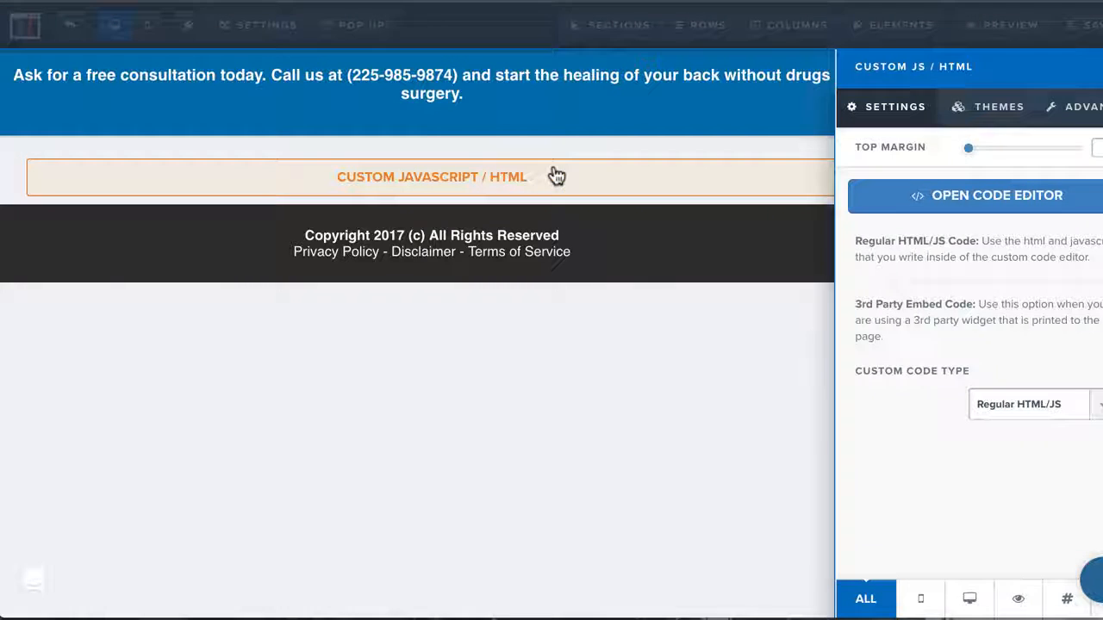
left_click(481, 130)
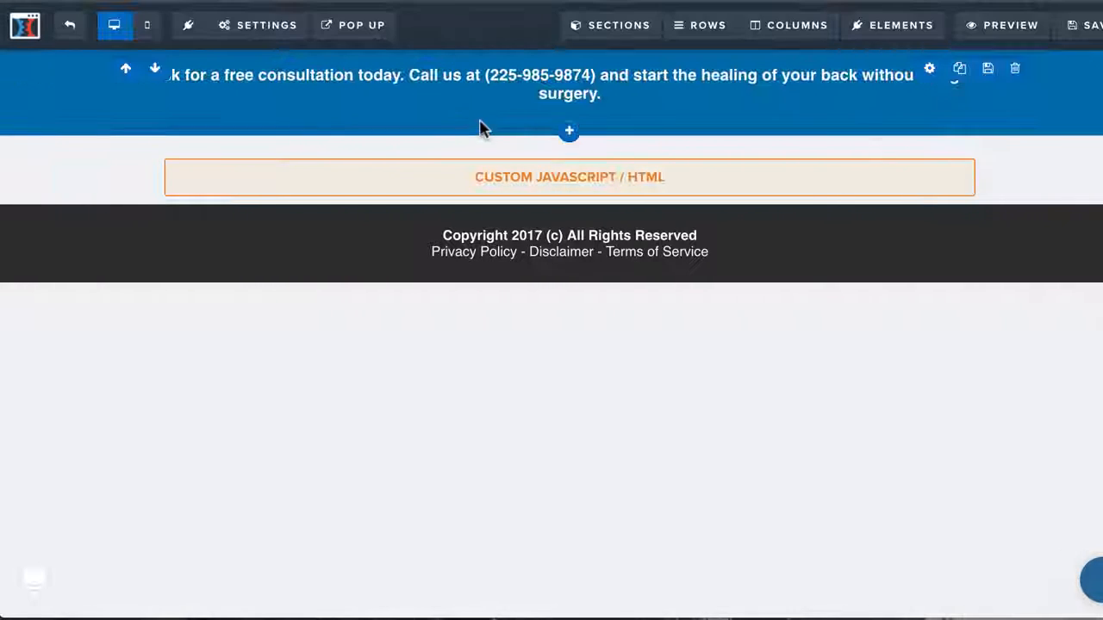
Add a video element below the free consultation headline and review its video type options, keeping Custom Embed
left_click(569, 126)
left_click(842, 453)
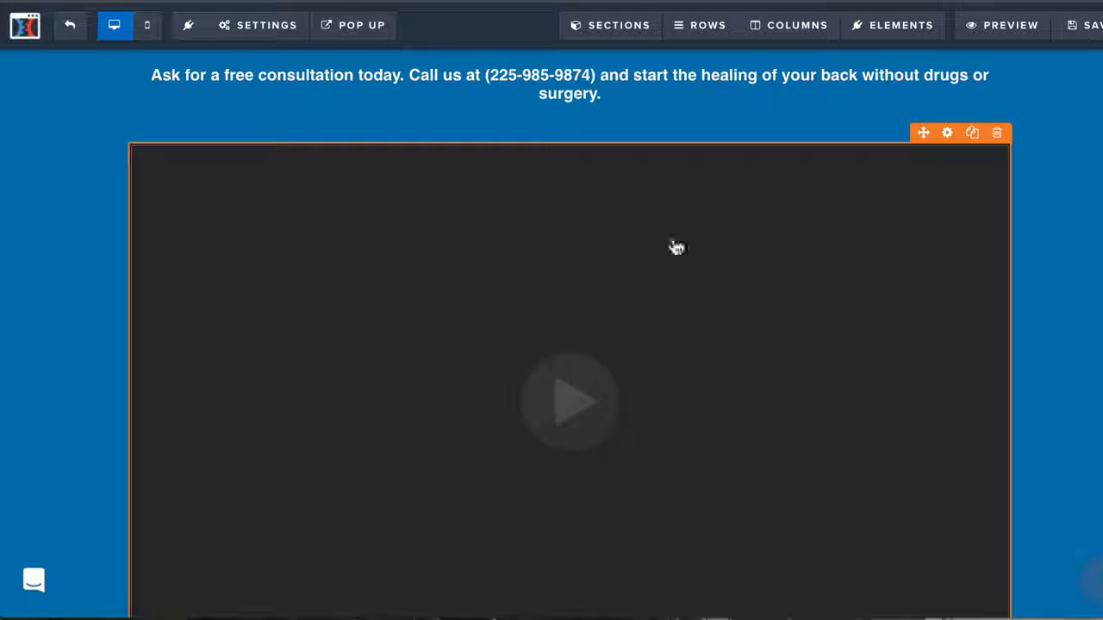
left_click(949, 138)
left_click(1020, 191)
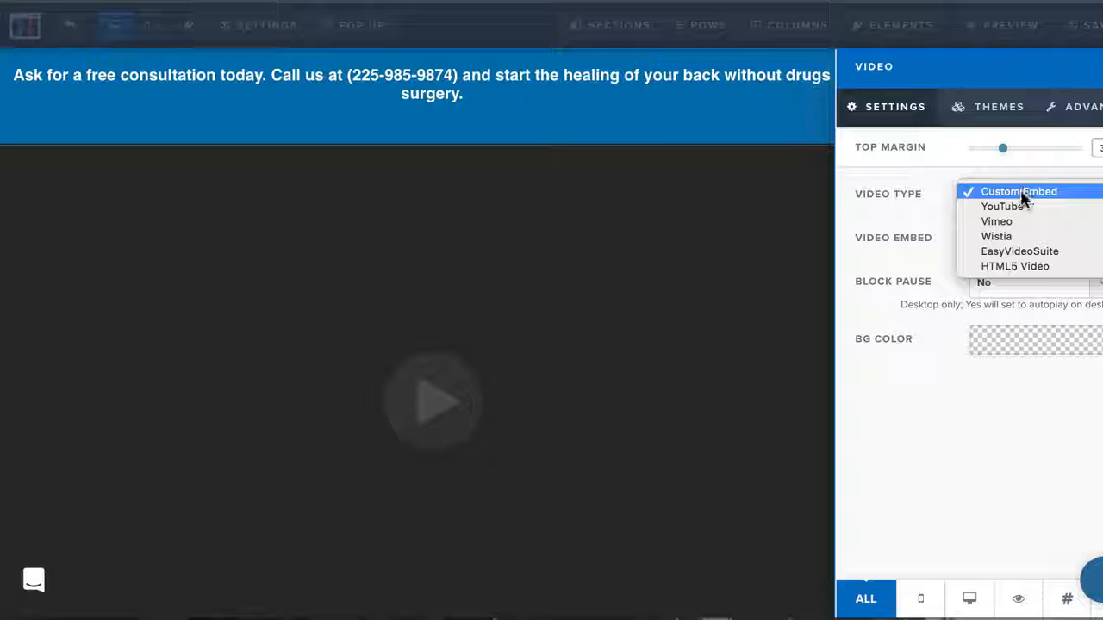
left_click(938, 204)
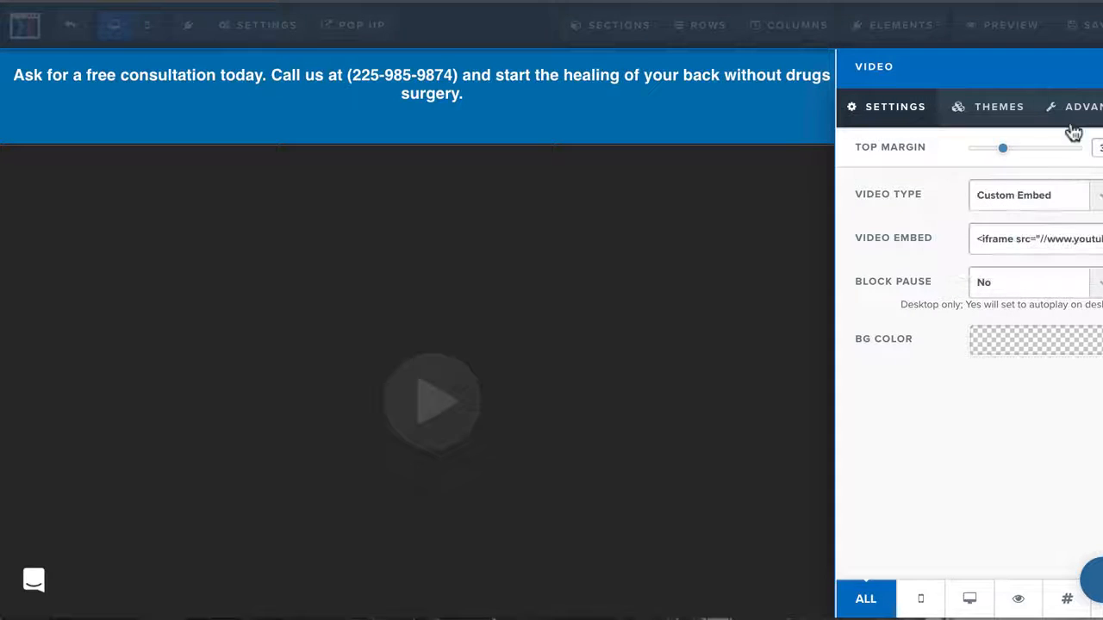
Set the video element's width to 3/4 Width
left_click(1079, 110)
left_click(1012, 193)
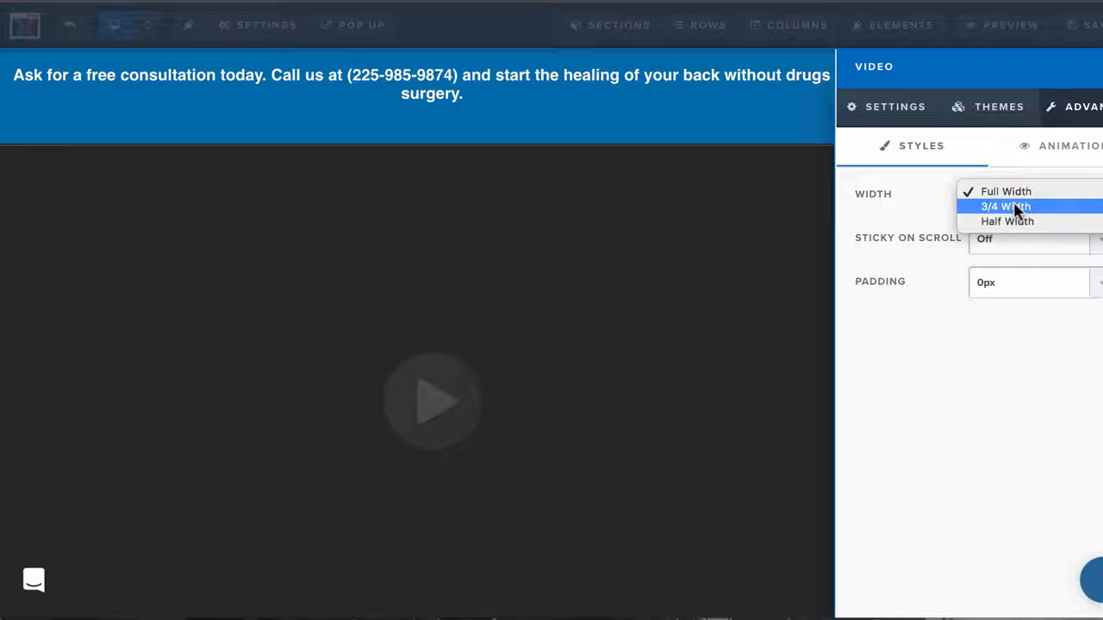
left_click(1008, 207)
left_click(566, 163)
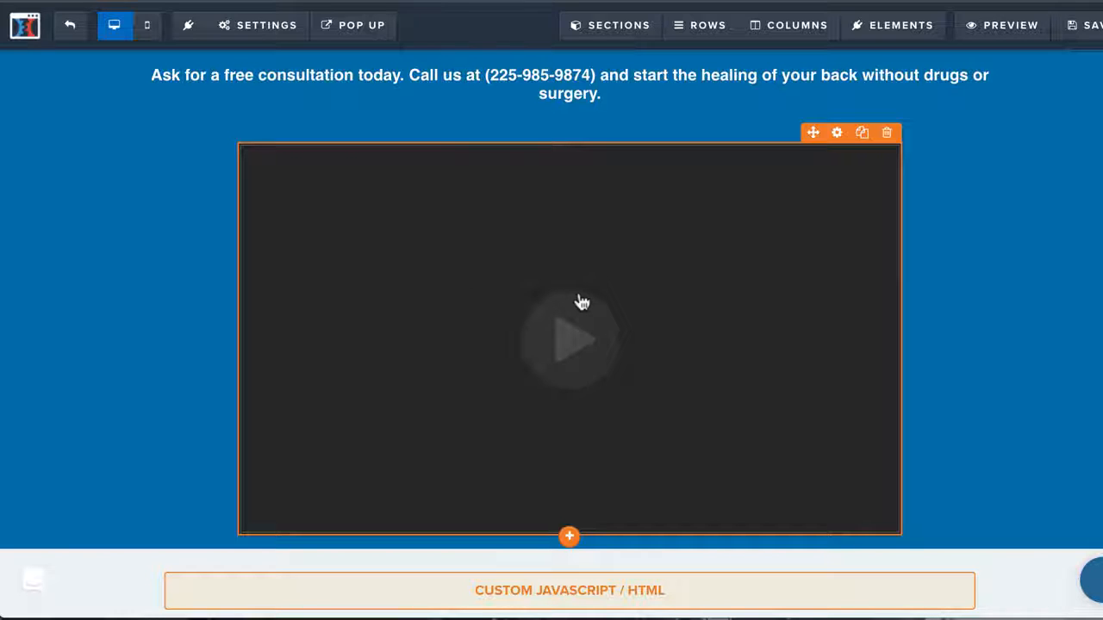
Review the code settings of the custom JavaScript / HTML element below the video once more and close them
scroll(581, 301, "down", 1)
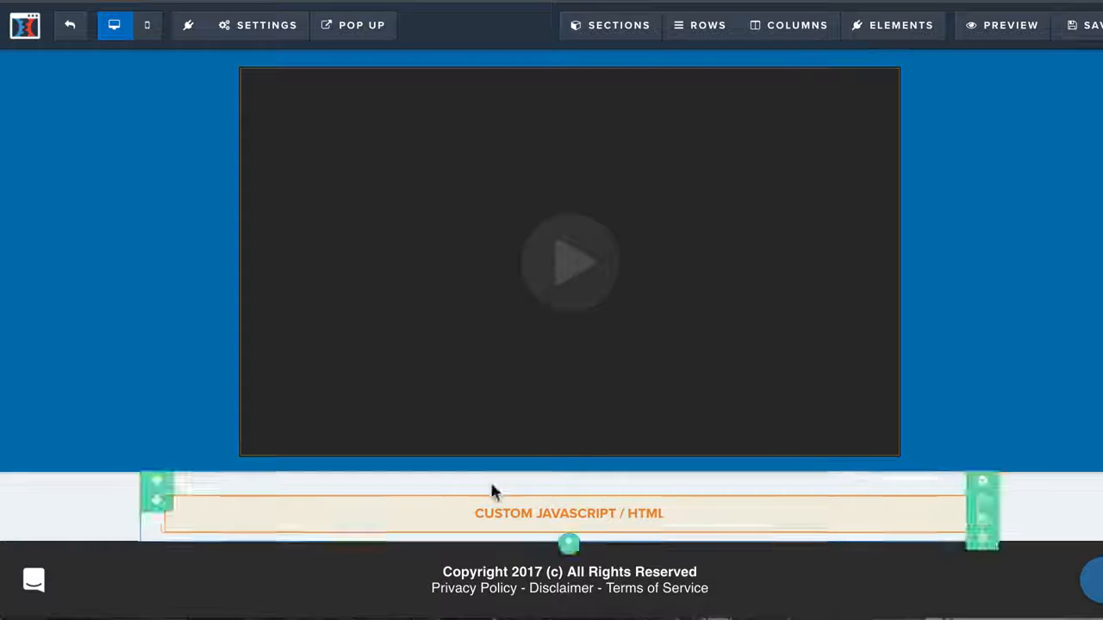
left_click(500, 512)
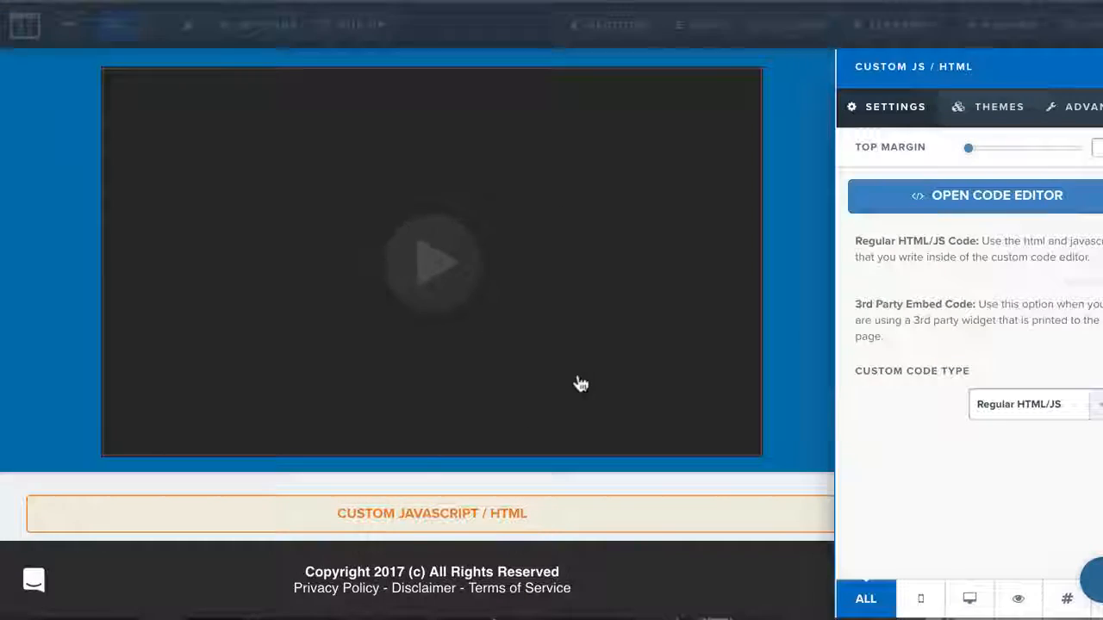
left_click(582, 382)
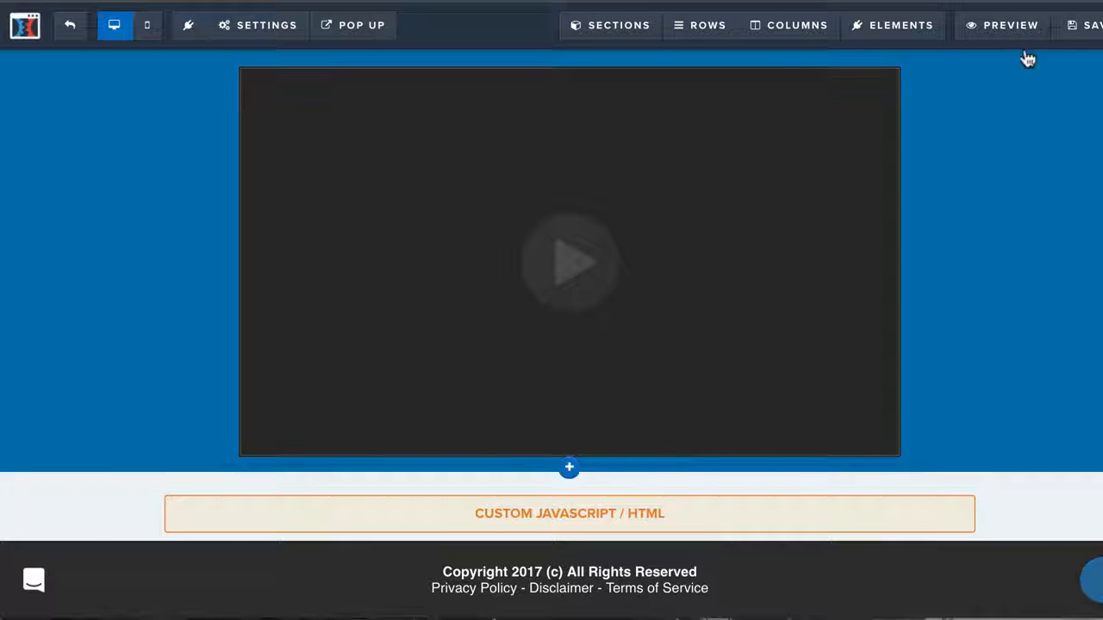
Try to save the page, and set its SEO title to "Sciatia Pain"
left_click(1081, 25)
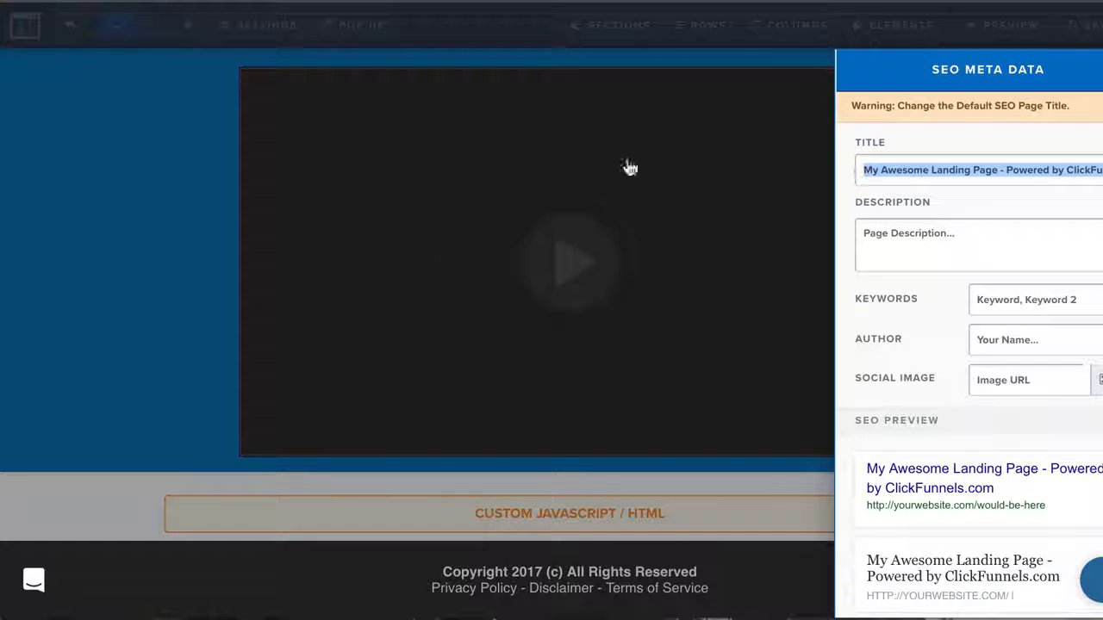
left_click(446, 264)
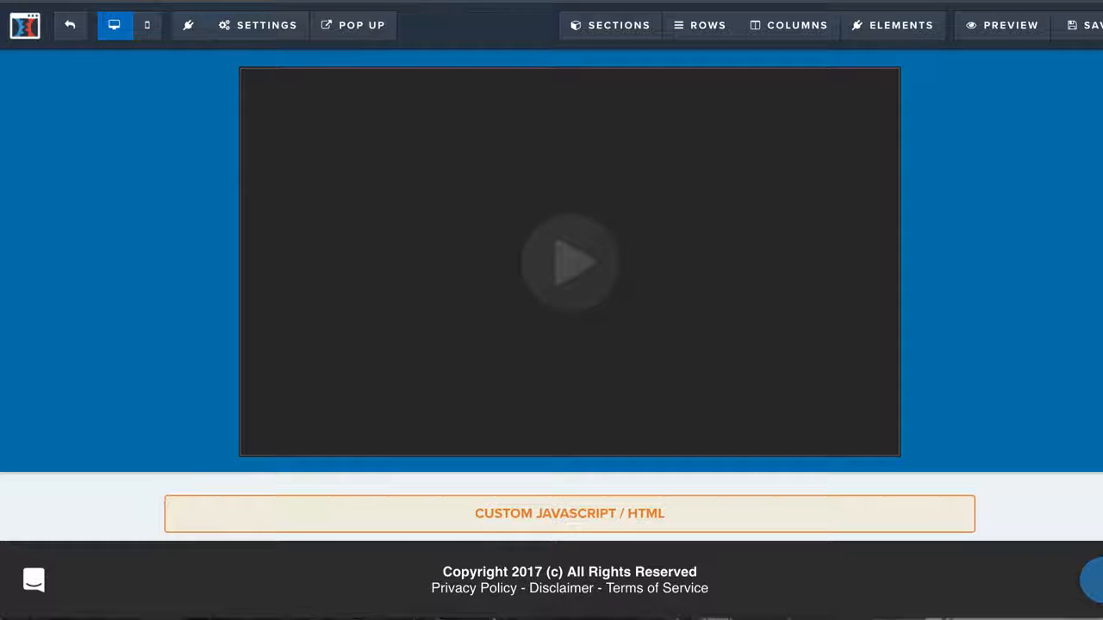
mouse_move(274, 39)
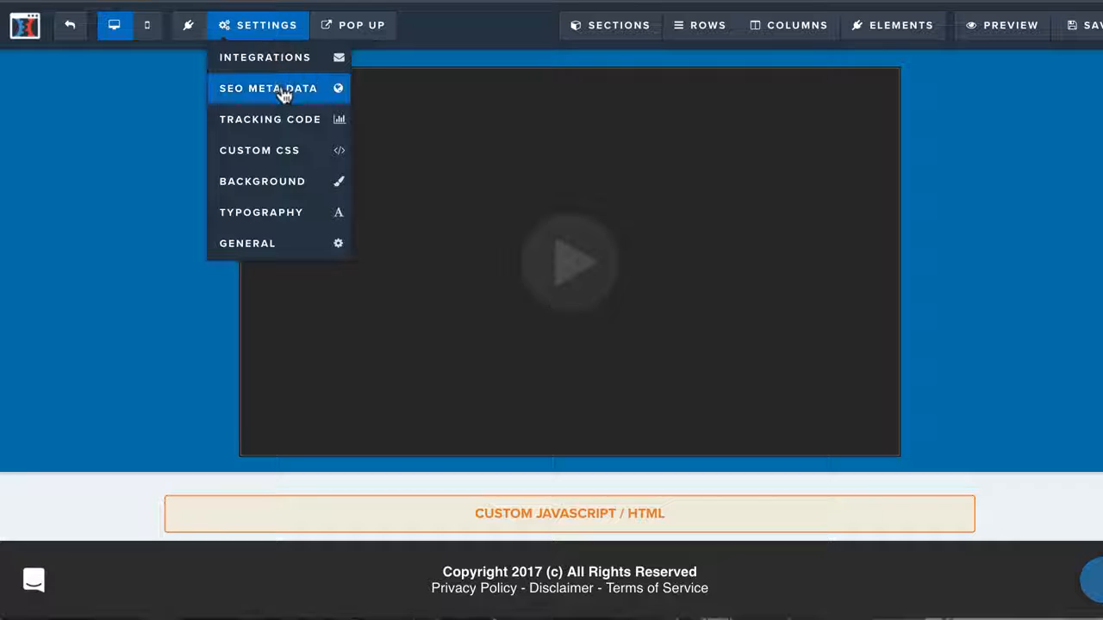
left_click(284, 93)
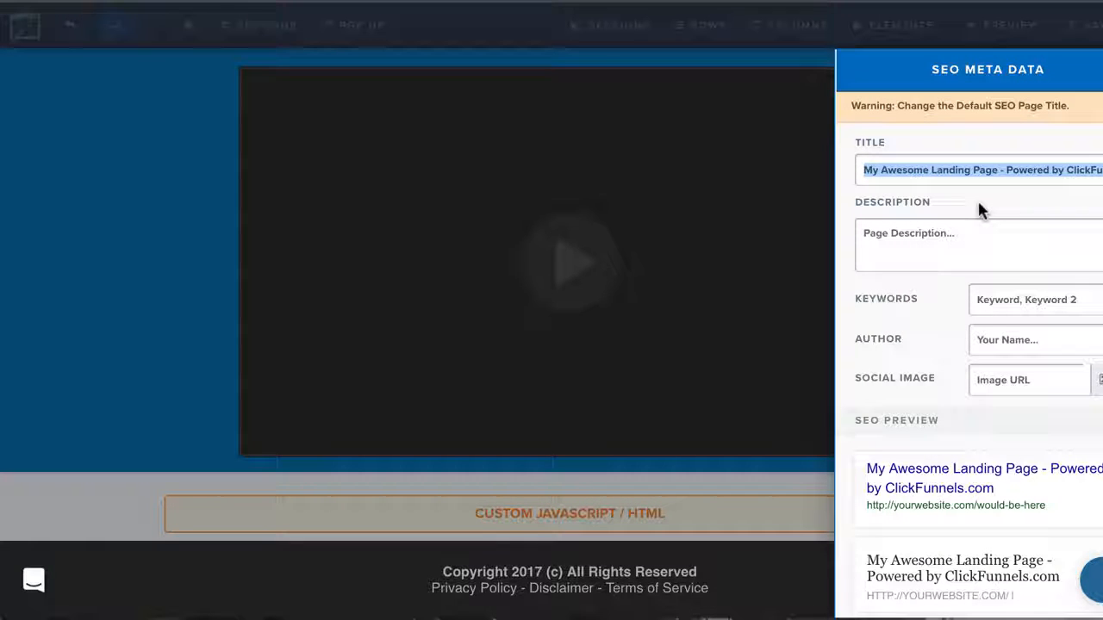
type("Sci")
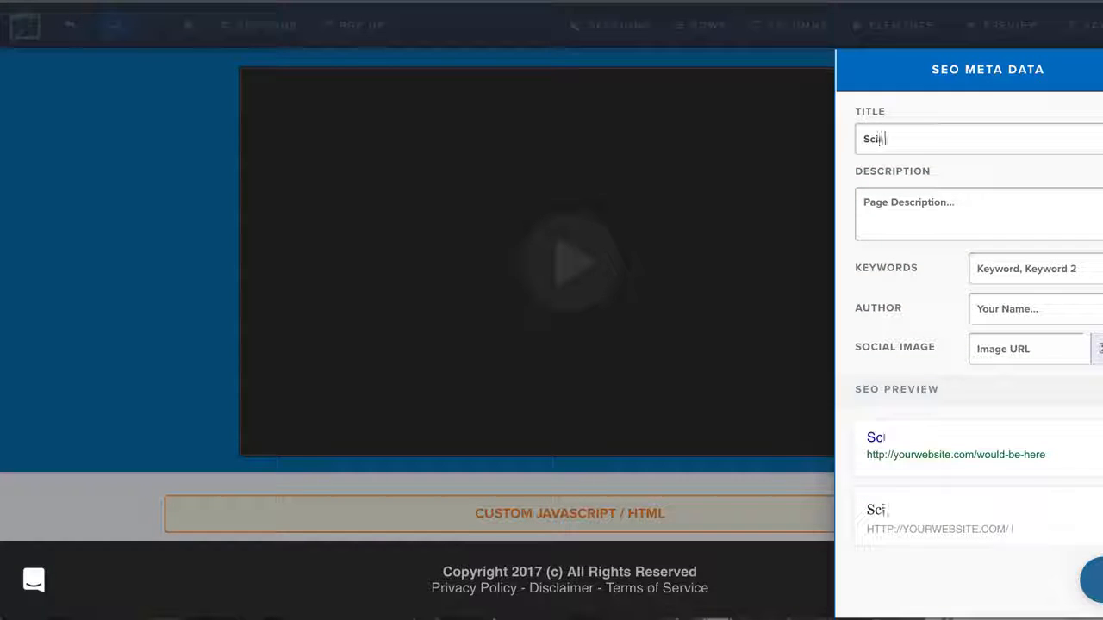
type("atia Pain")
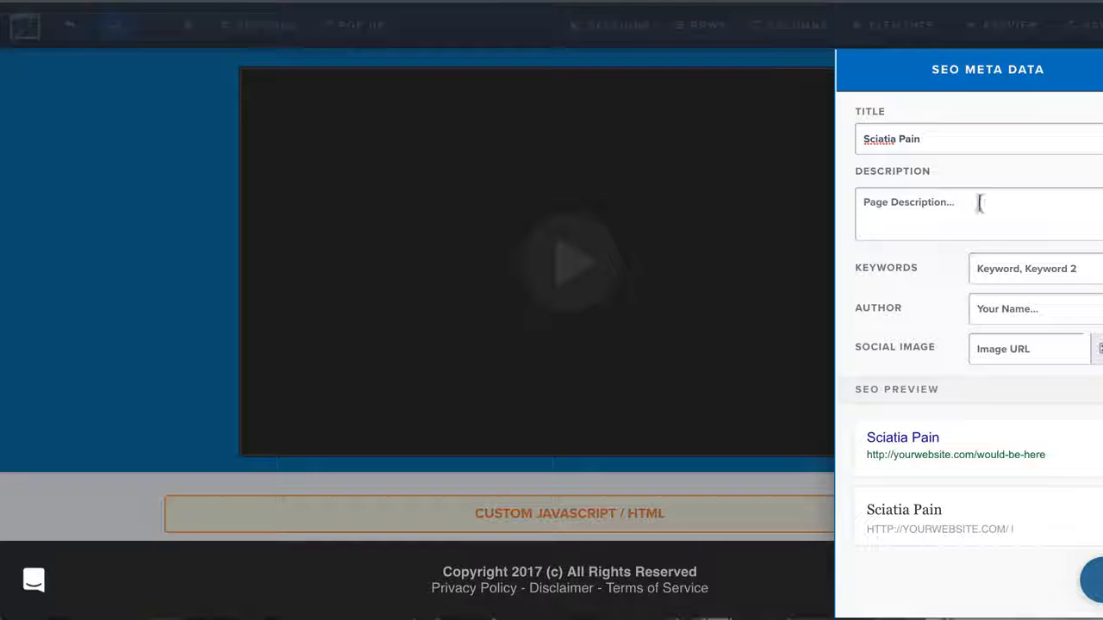
left_click(715, 333)
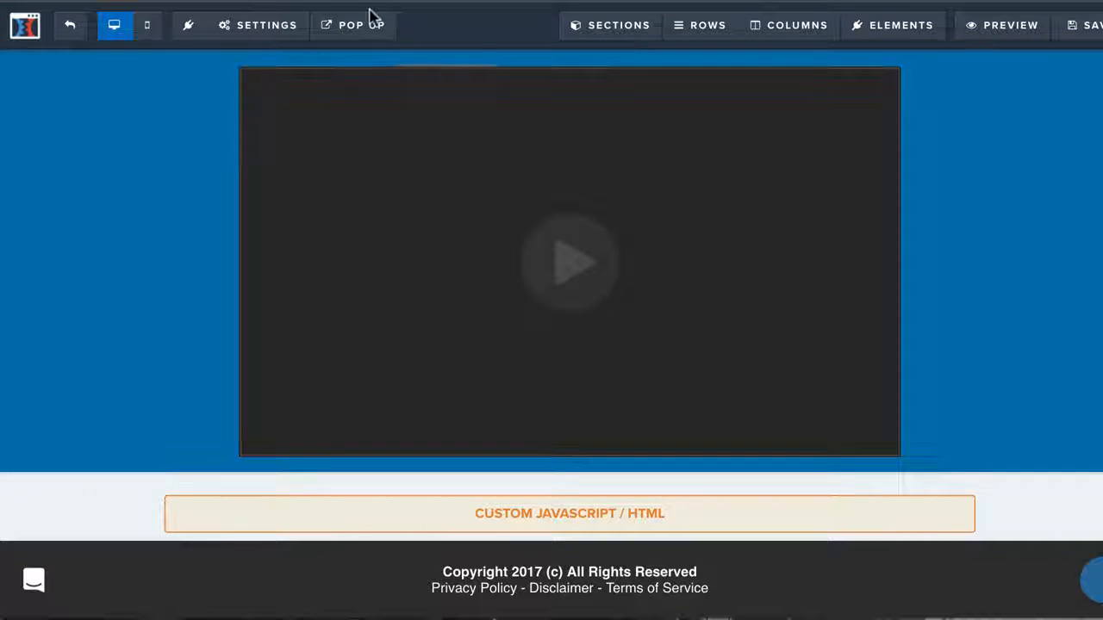
Hide the affiliate badge in the page's general settings and check the search engine visibility options
left_click(251, 43)
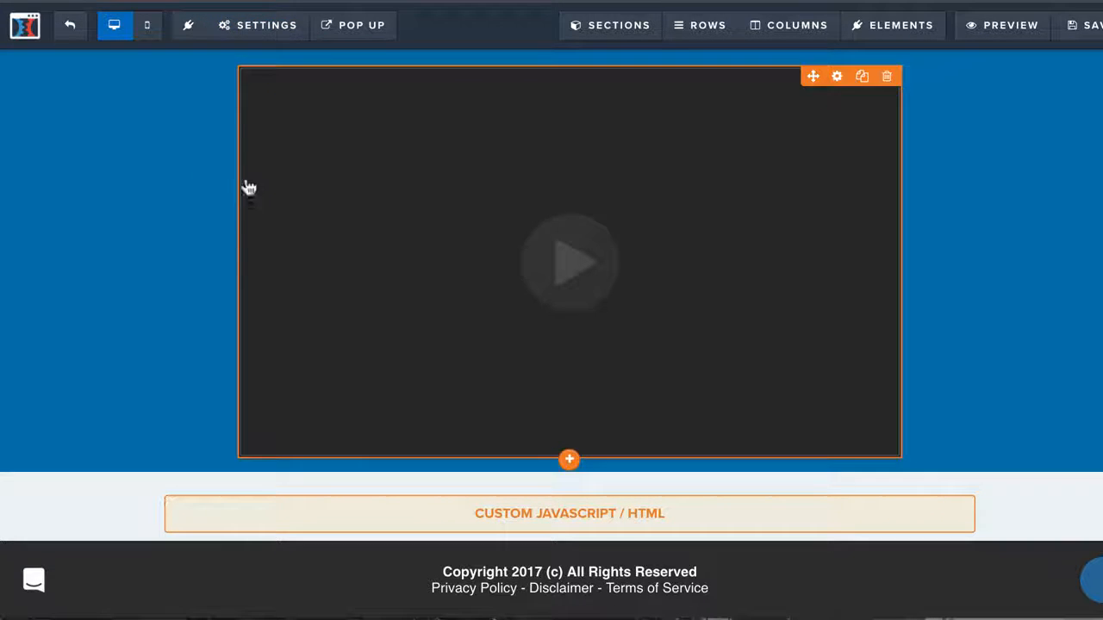
mouse_move(265, 28)
left_click(259, 244)
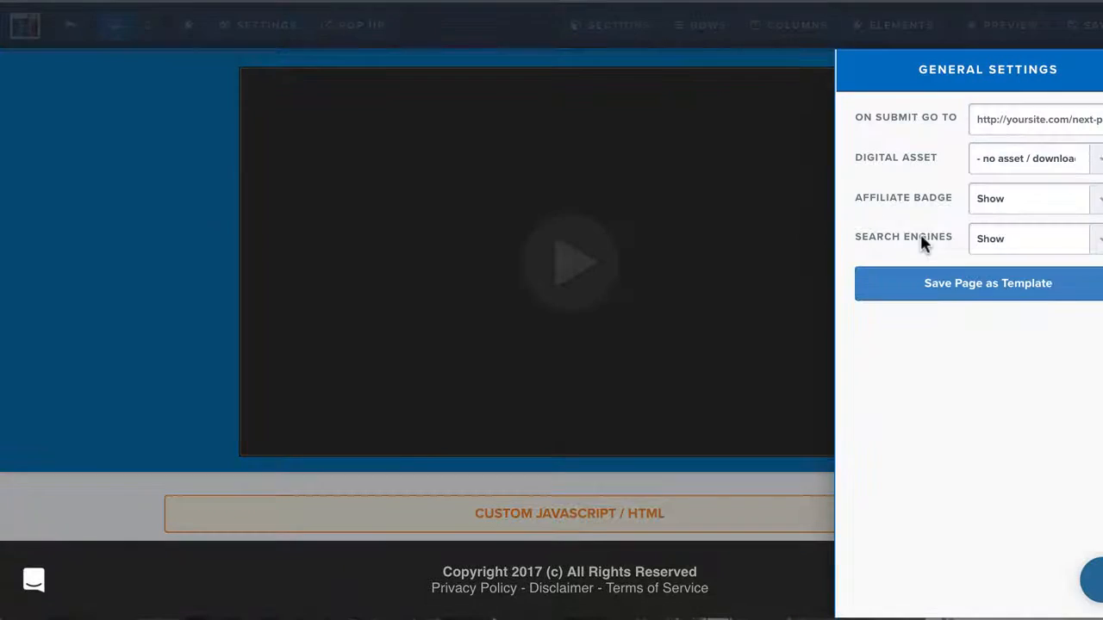
left_click(1051, 200)
left_click(1039, 179)
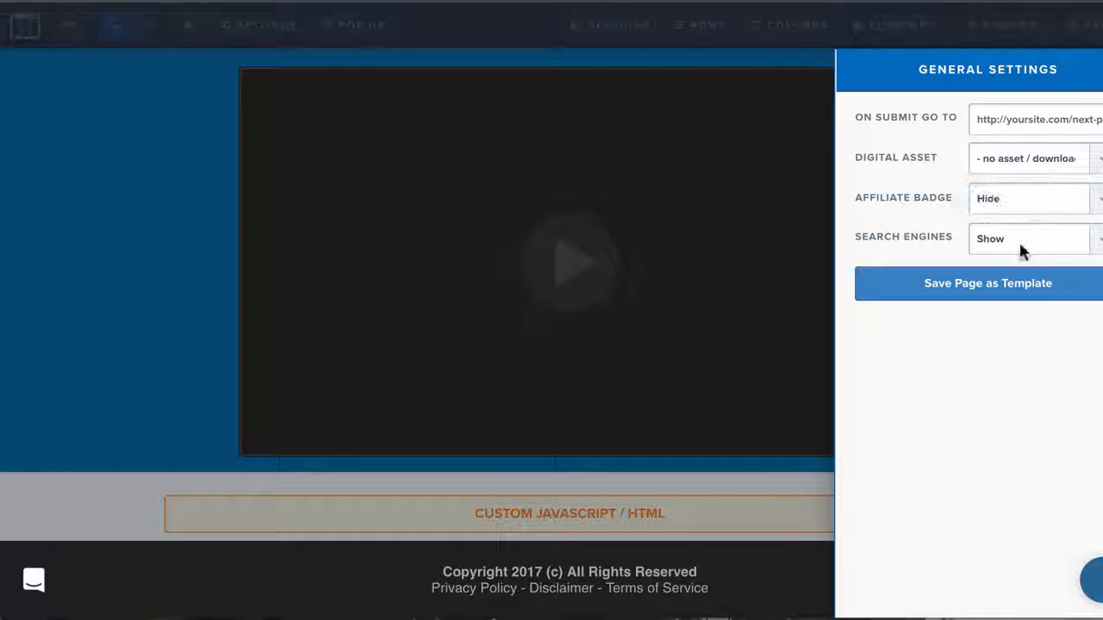
left_click(1019, 241)
left_click(1018, 251)
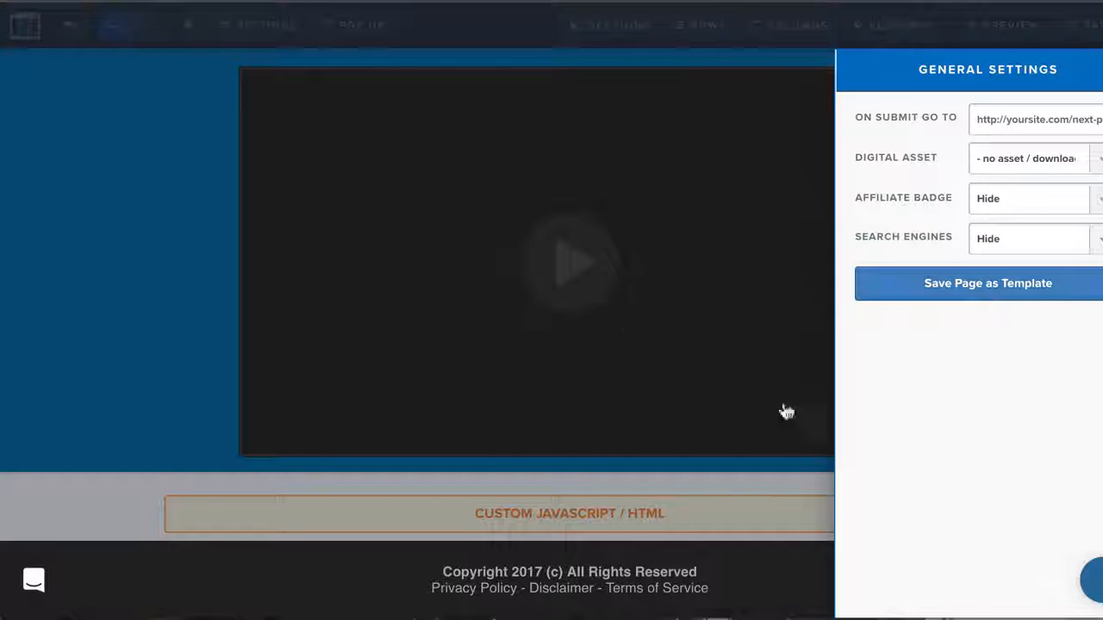
left_click(679, 300)
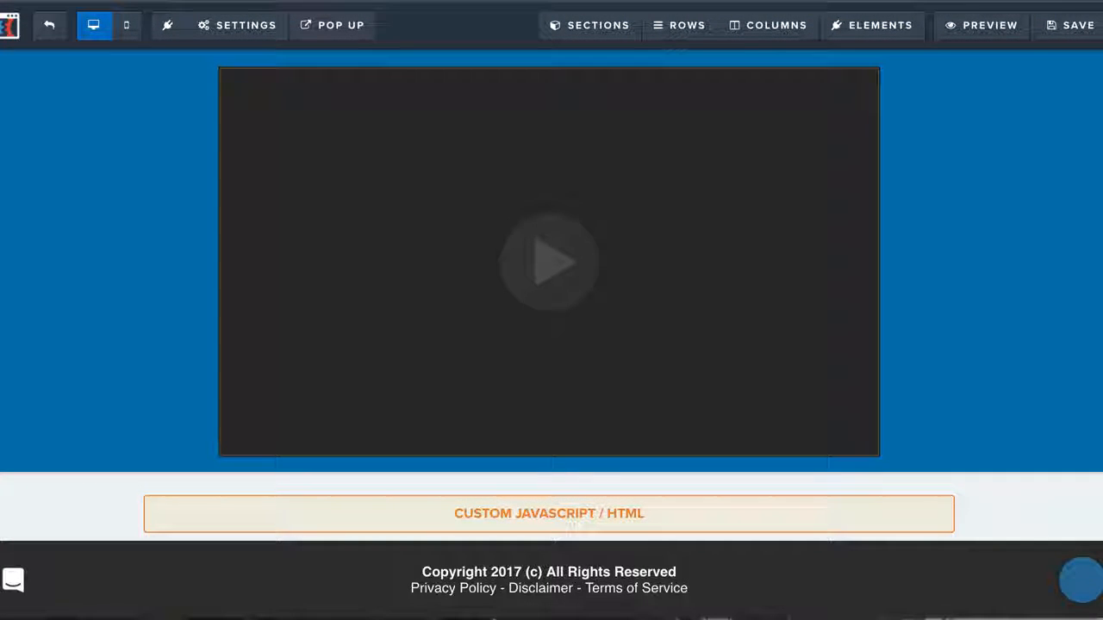
Preview the Form page in the mobile layout and return to the desktop layout
left_click(127, 26)
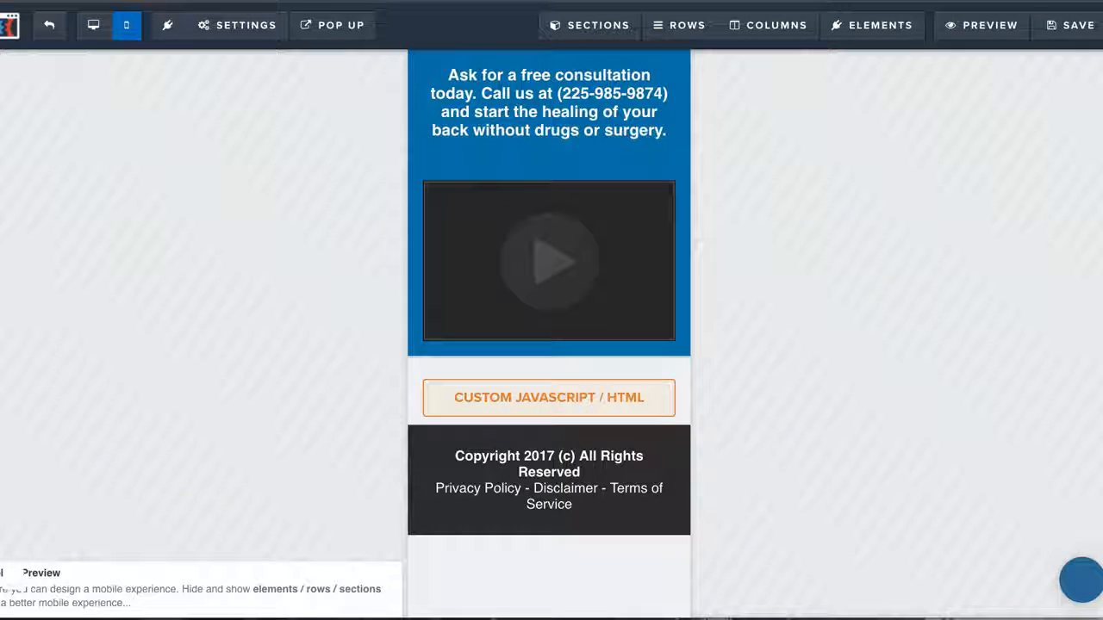
left_click(92, 40)
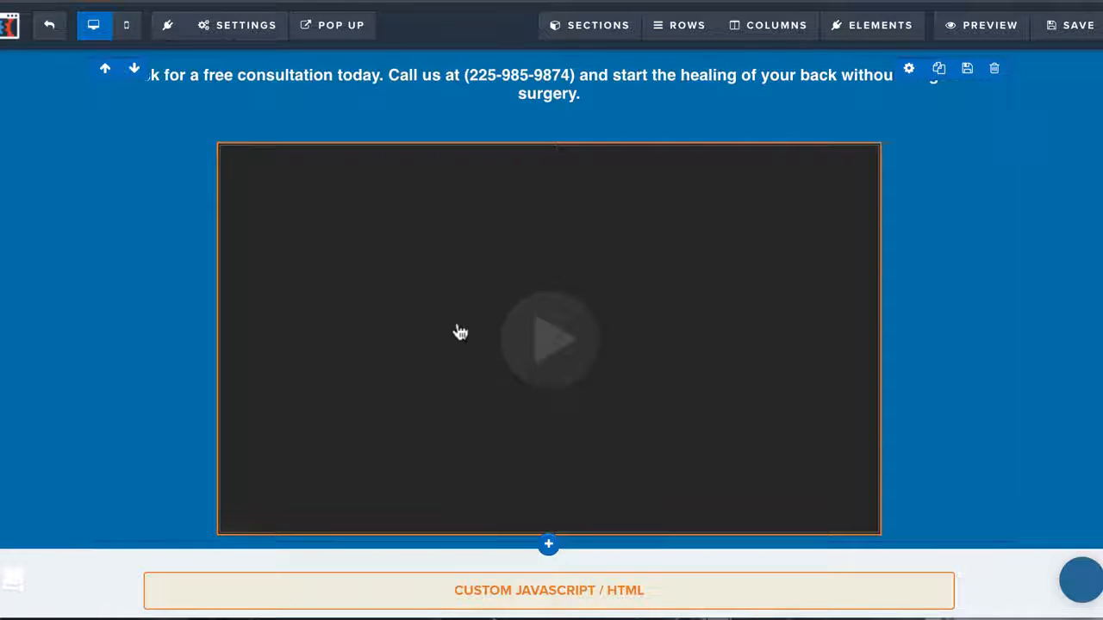
Preview the Form page and review the lead generation survey below the video down to the footer
scroll(460, 333, "down", 1)
scroll(460, 333, "up", 1)
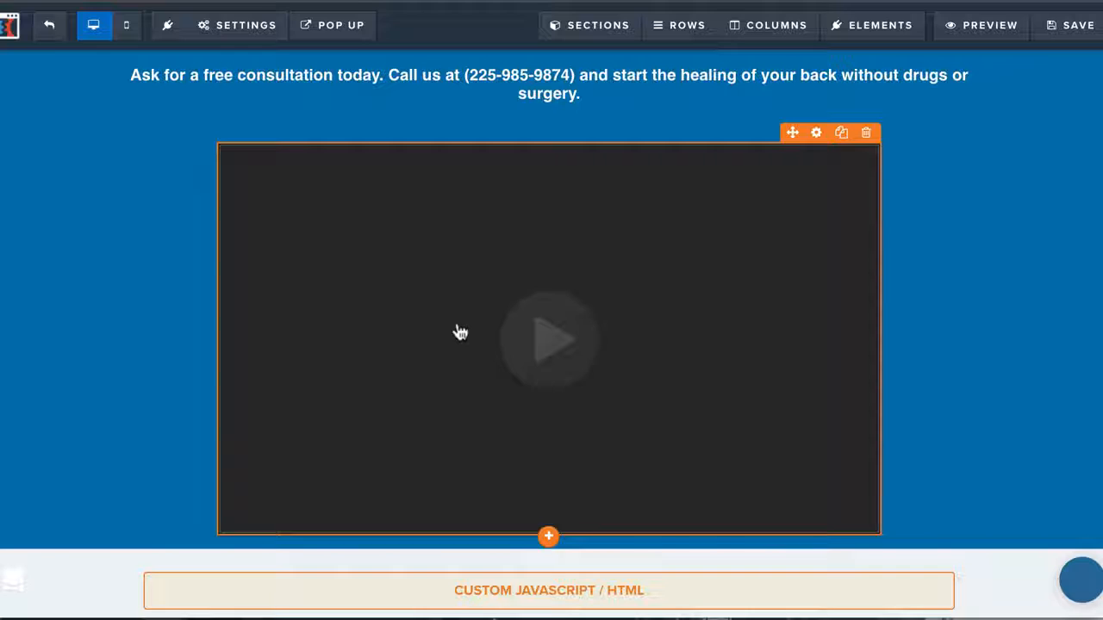
left_click(987, 24)
scroll(561, 315, "down", 3)
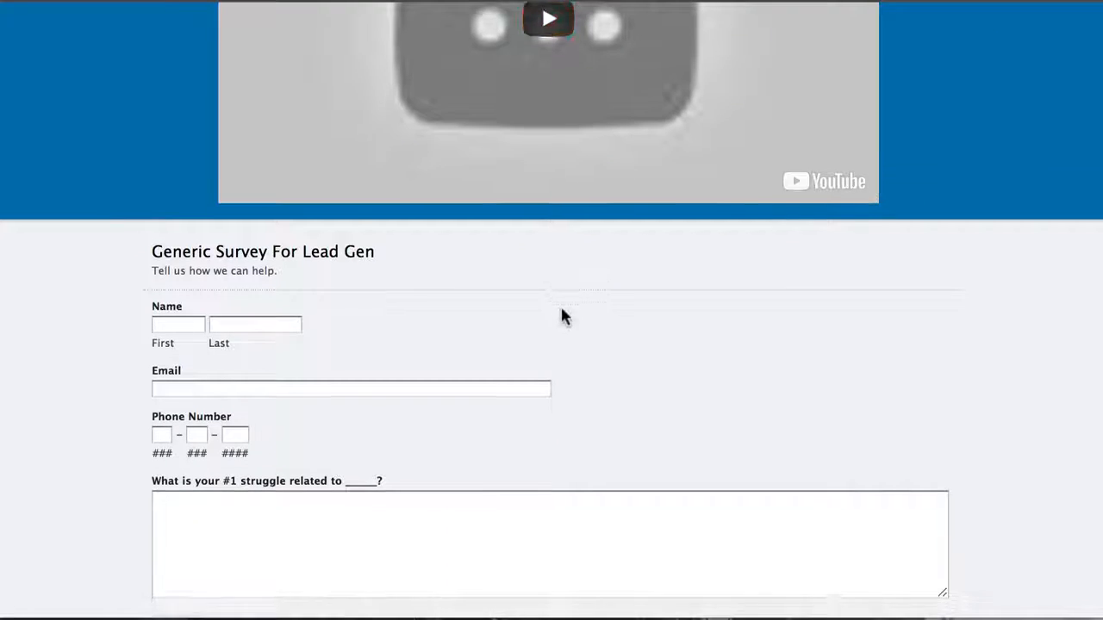
scroll(561, 317, "down", 3)
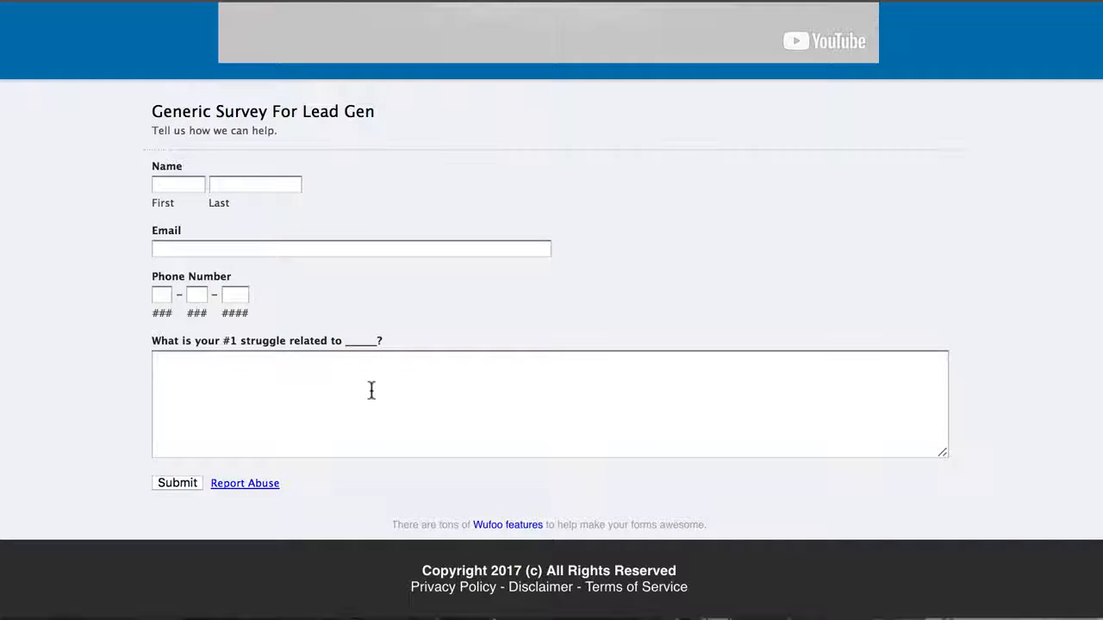
scroll(371, 392, "up", 8)
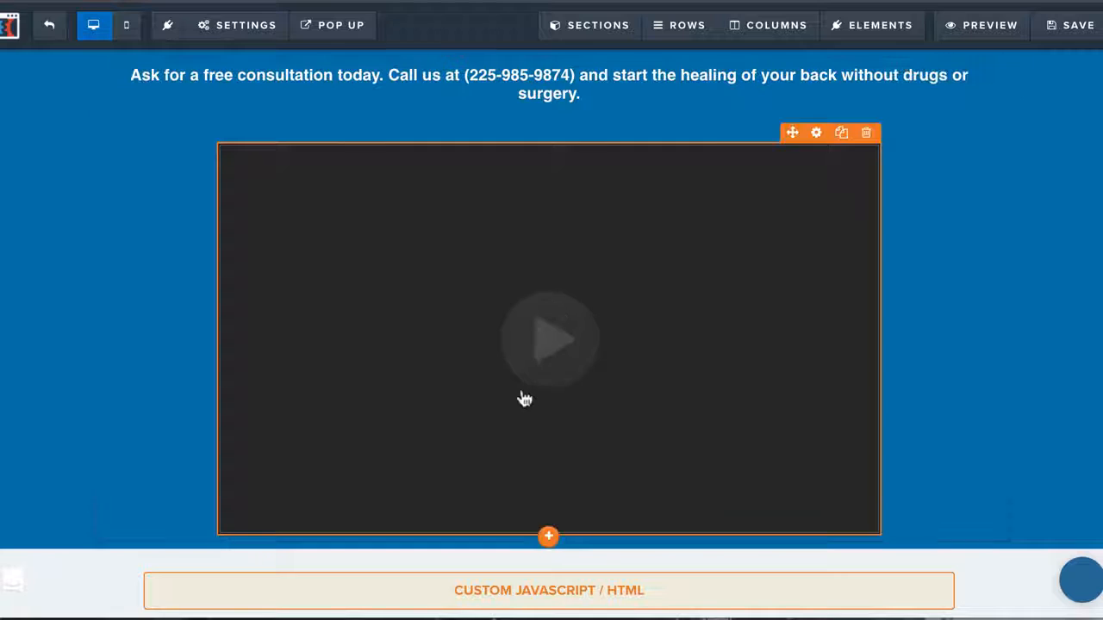
Save the Form page, stay on the Optin page when asked about leaving, and save it too
left_click(1070, 25)
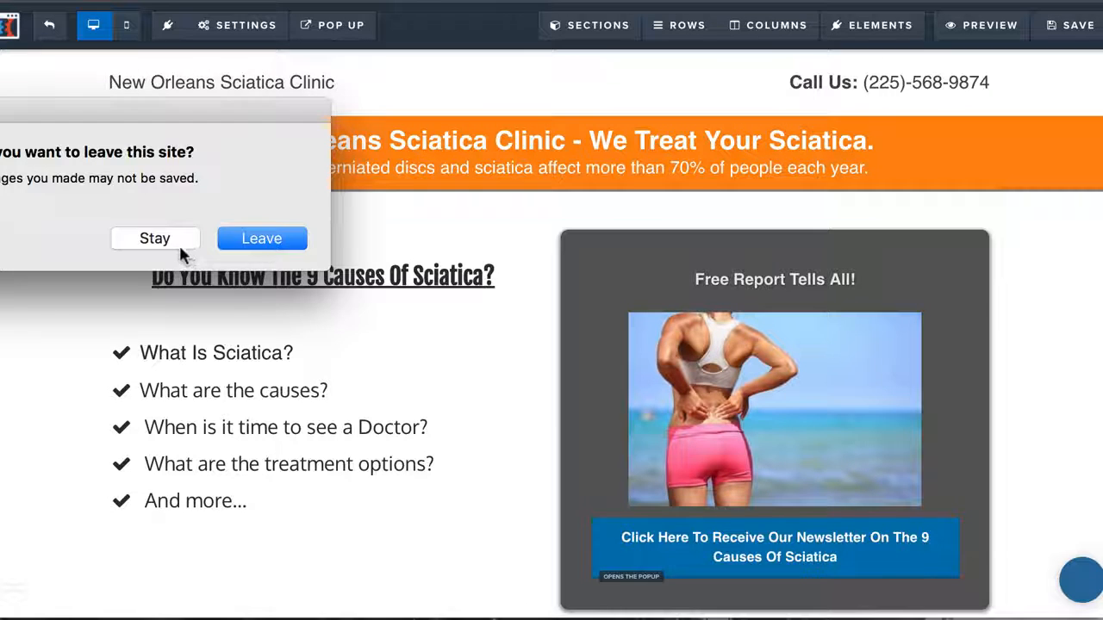
left_click(178, 243)
left_click(1068, 25)
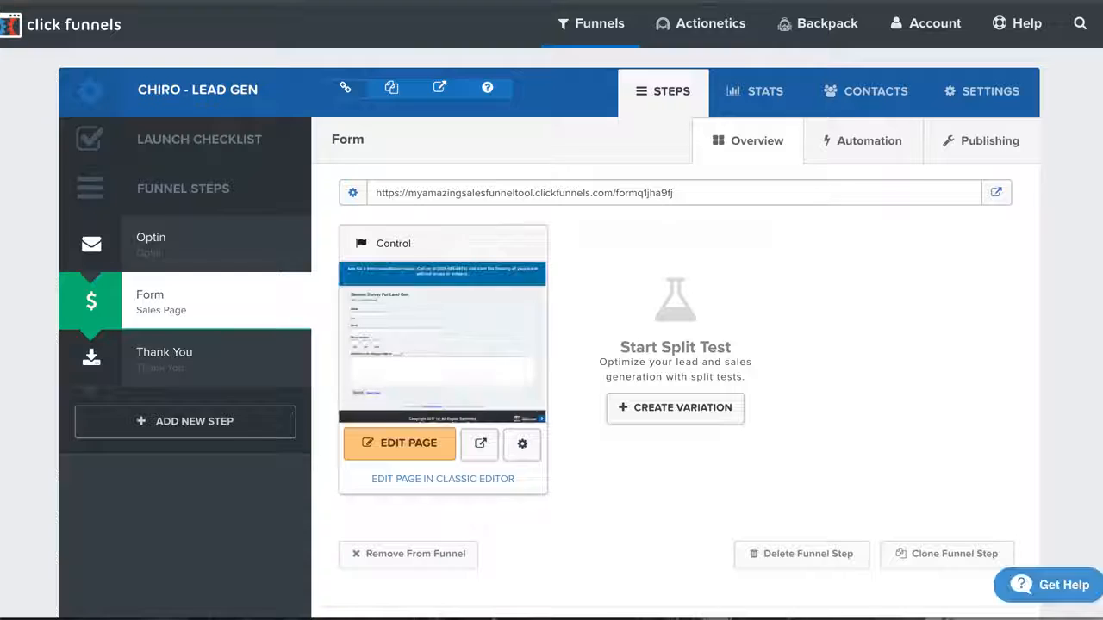
Open the funnel's complementary consultations page in the editor and check the phone number in its message
left_click(183, 366)
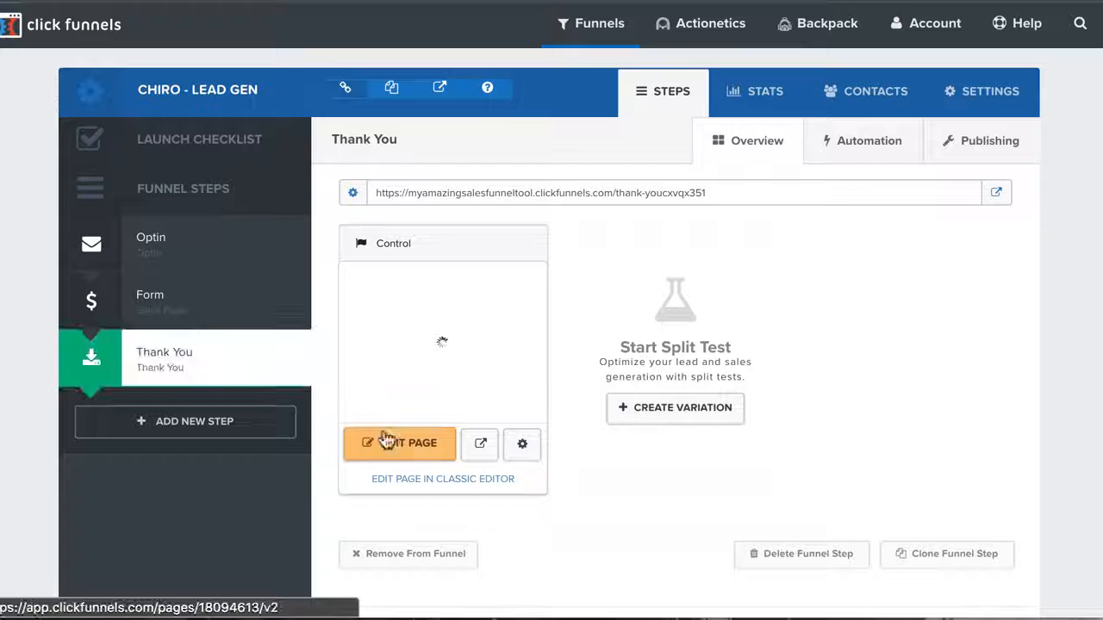
right_click(388, 443)
left_click(409, 446)
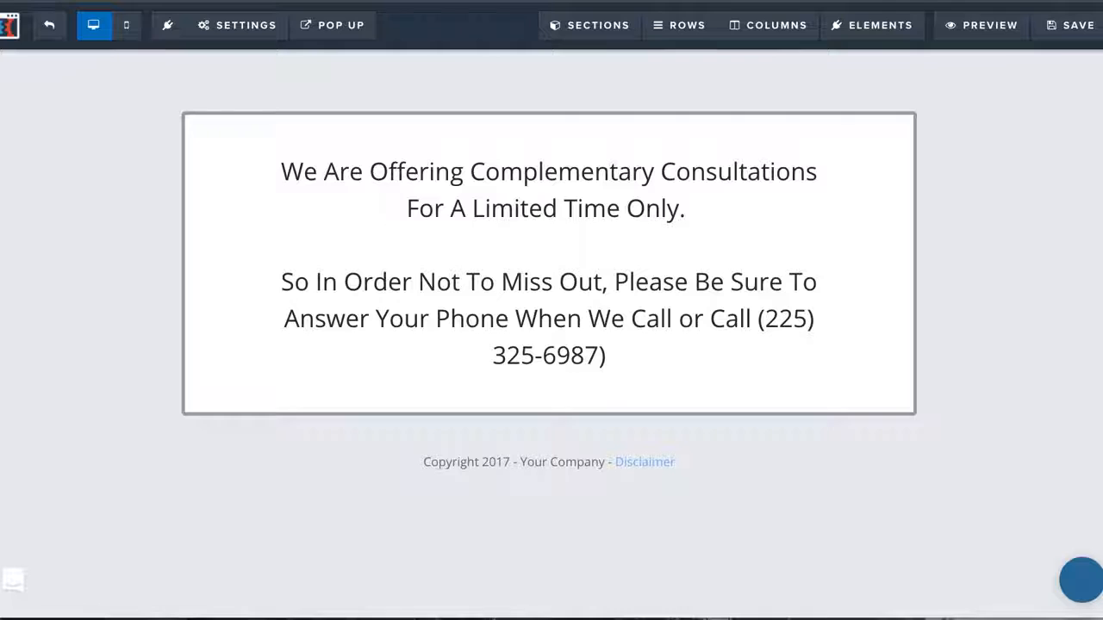
left_click(584, 278)
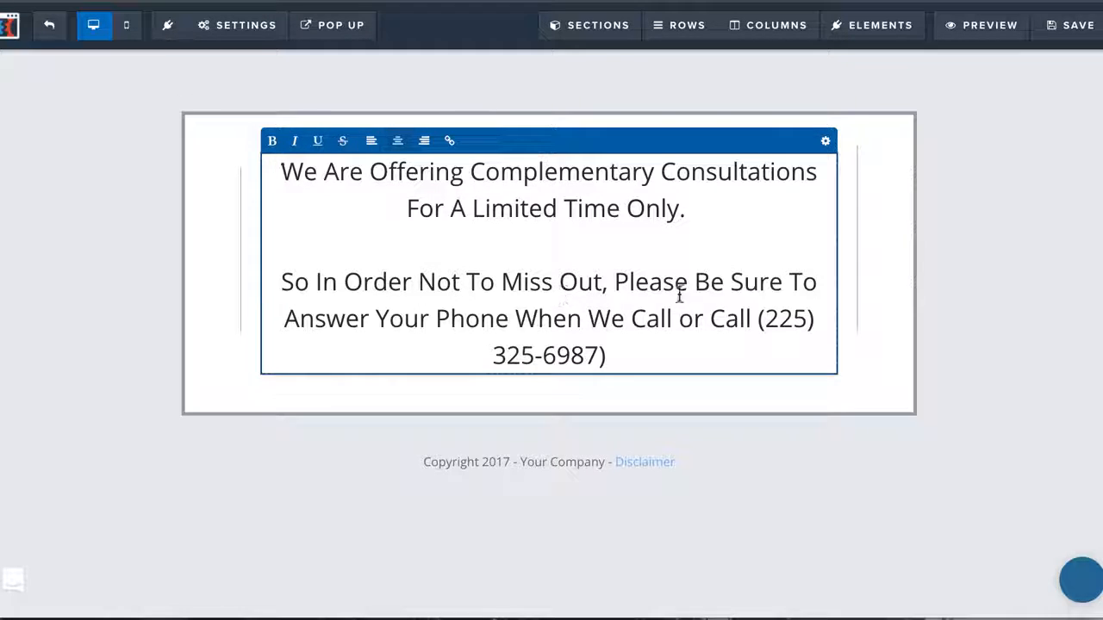
left_click_drag(752, 320, 813, 357)
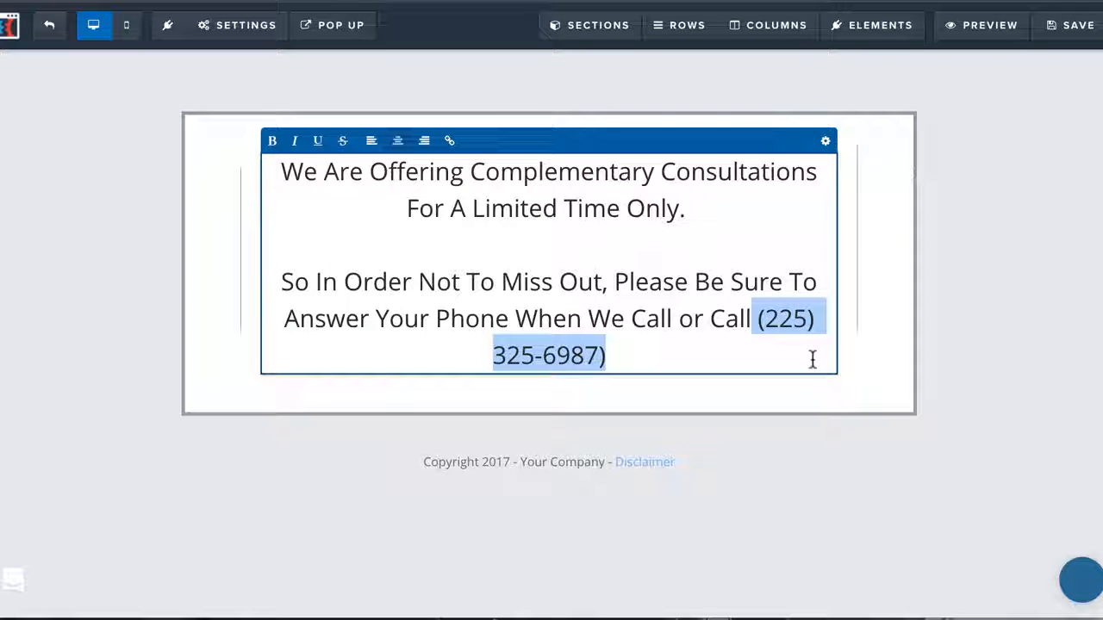
left_click(608, 387)
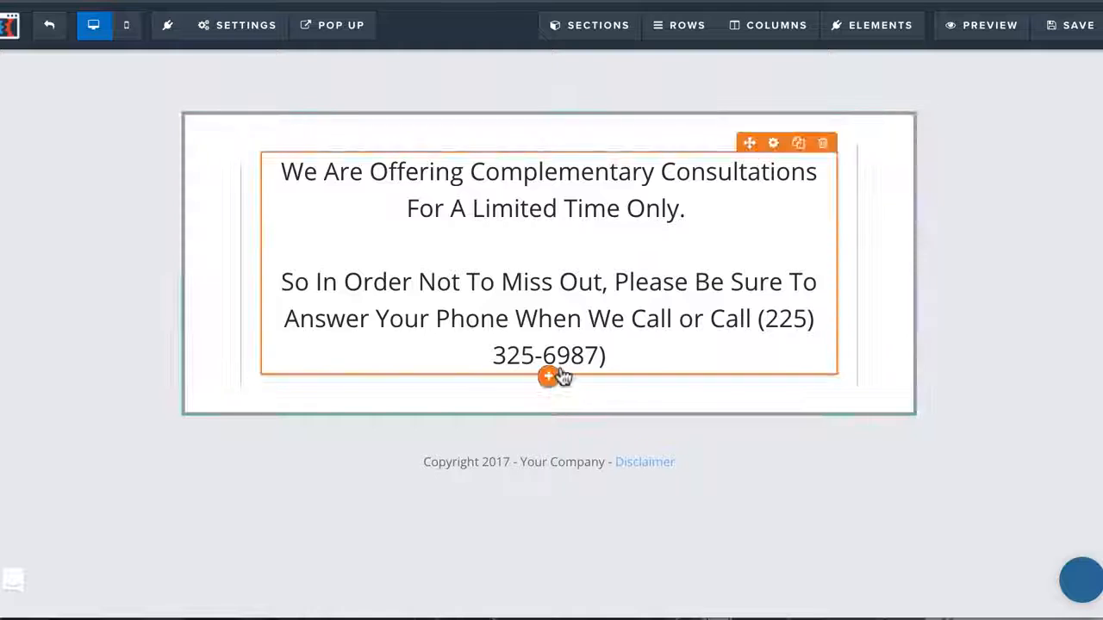
Add a button element below the consultation message
left_click(550, 376)
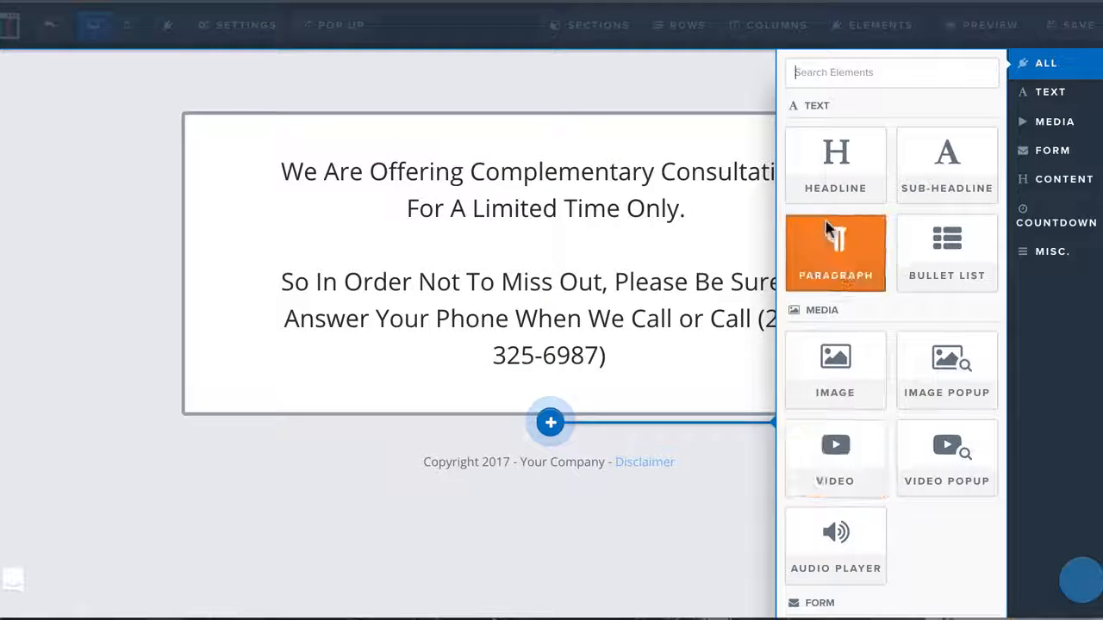
scroll(832, 483, "down", 3)
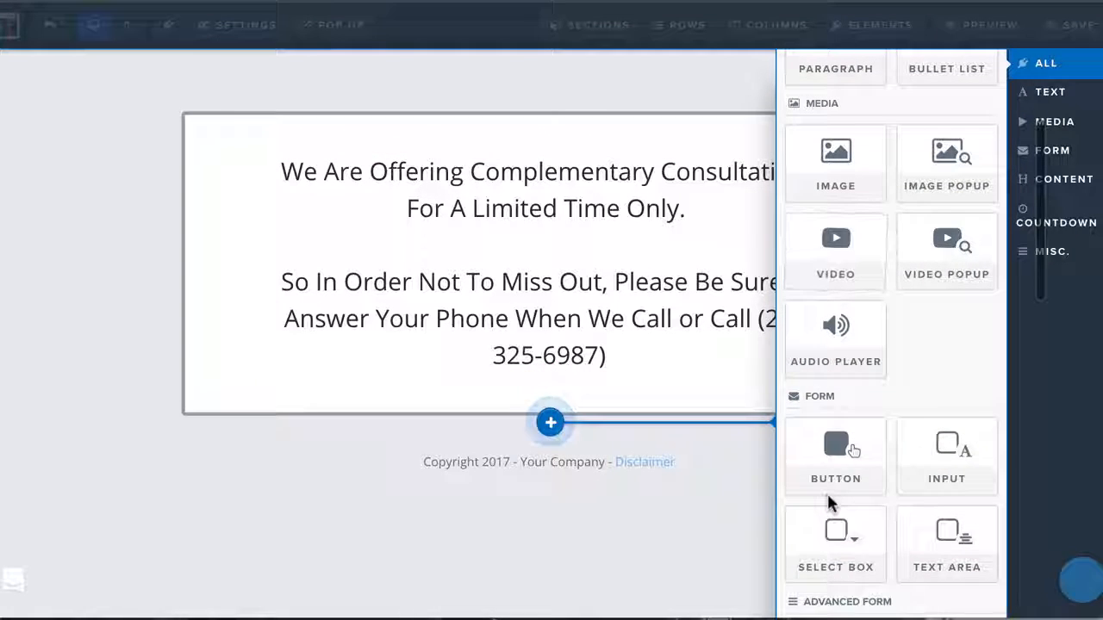
left_click(833, 487)
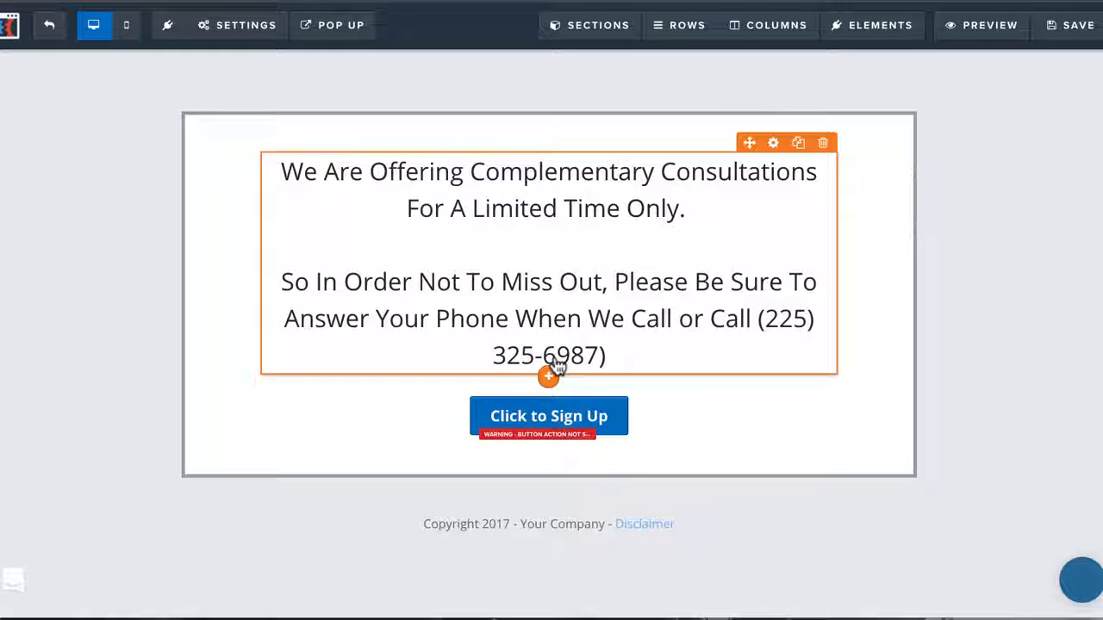
Change the new button's text to "Visit Our Website"
left_click(483, 417)
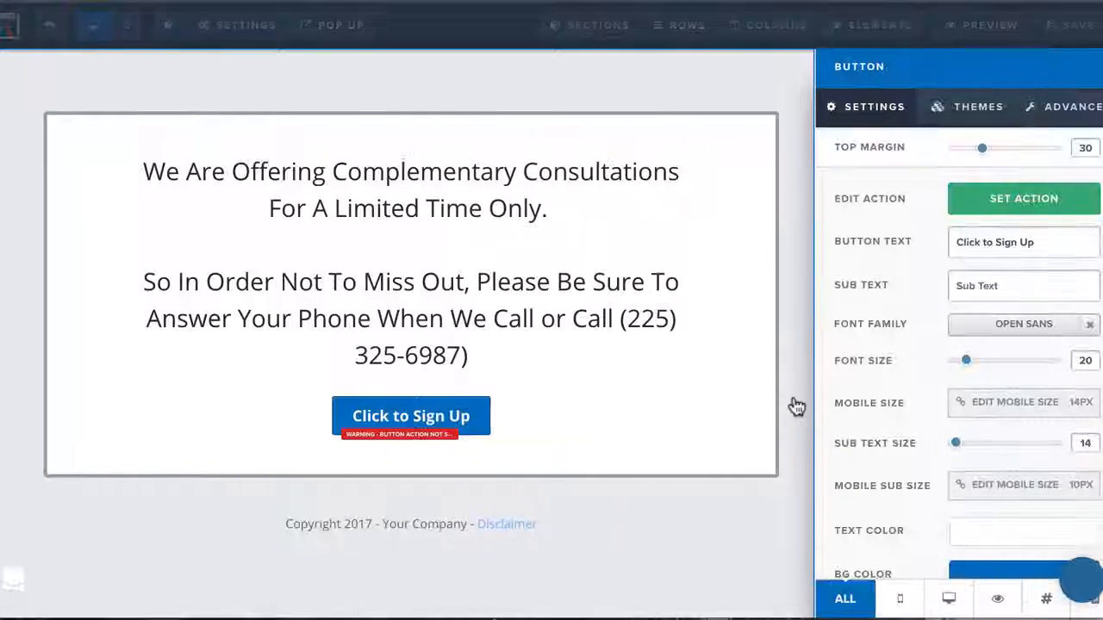
triple_click(991, 254)
type("Clos")
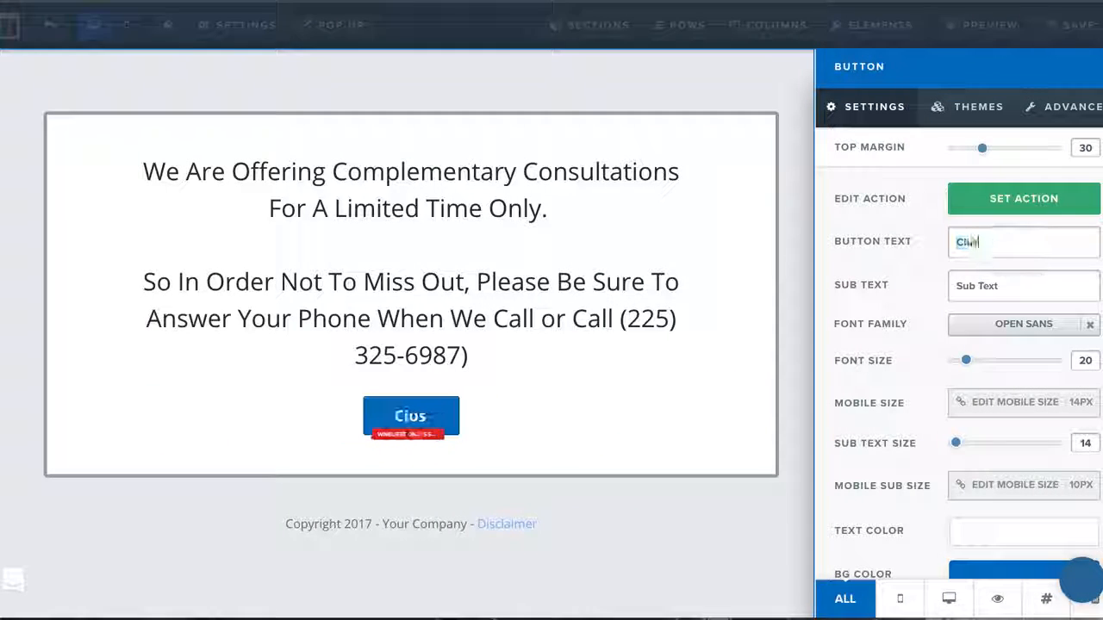
key("BackSpace")
key("BackSpace")
key("BackSpace")
key("BackSpace")
type("Vi")
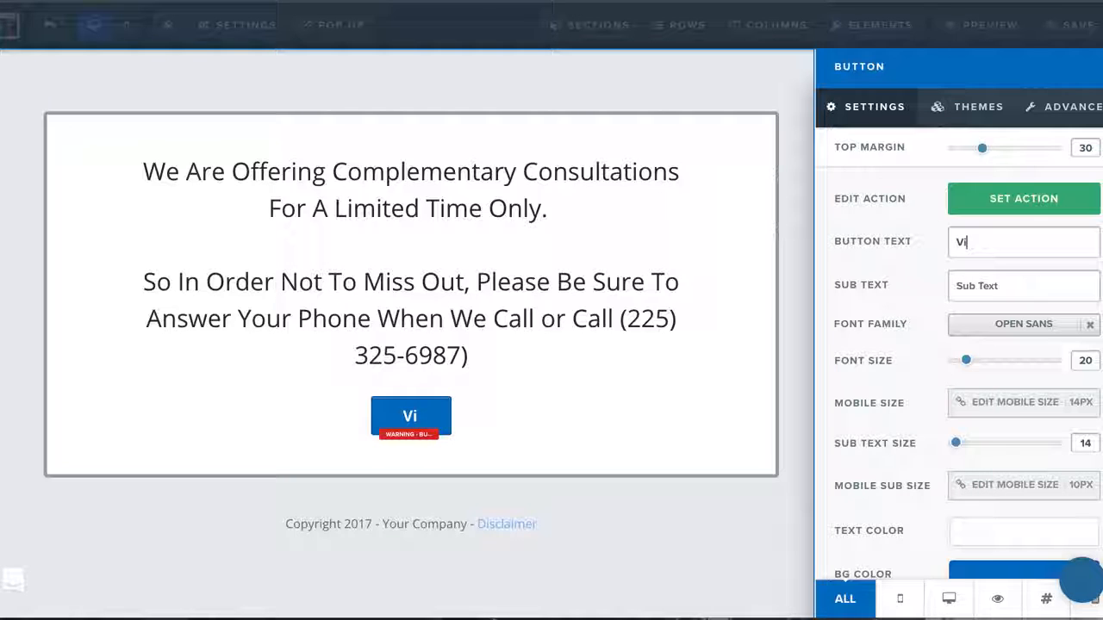
type("sit Our W")
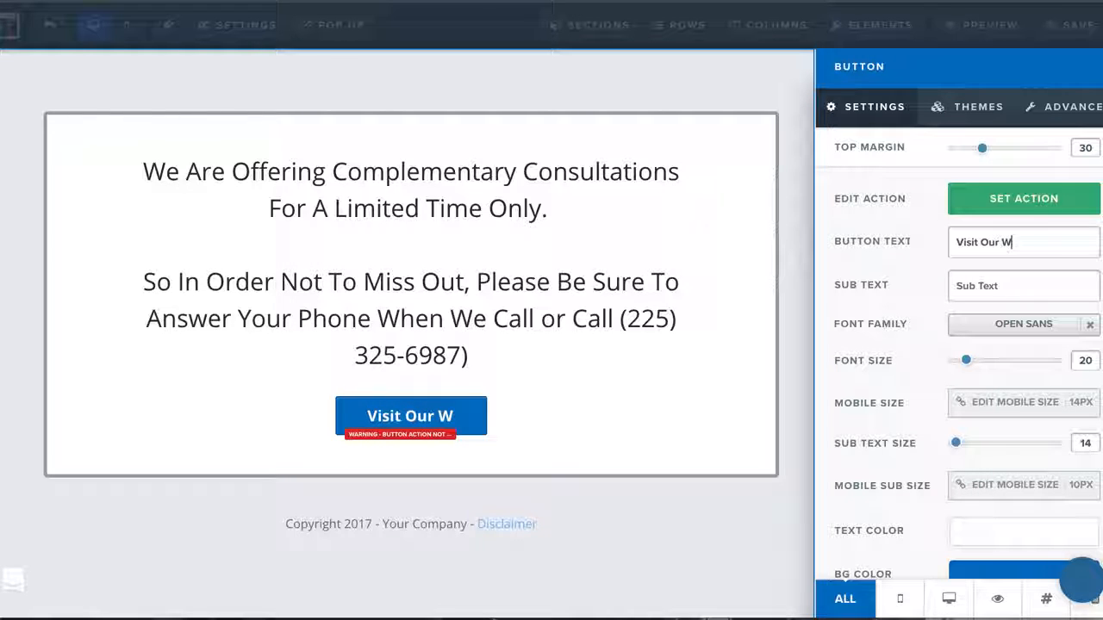
type("ebsite")
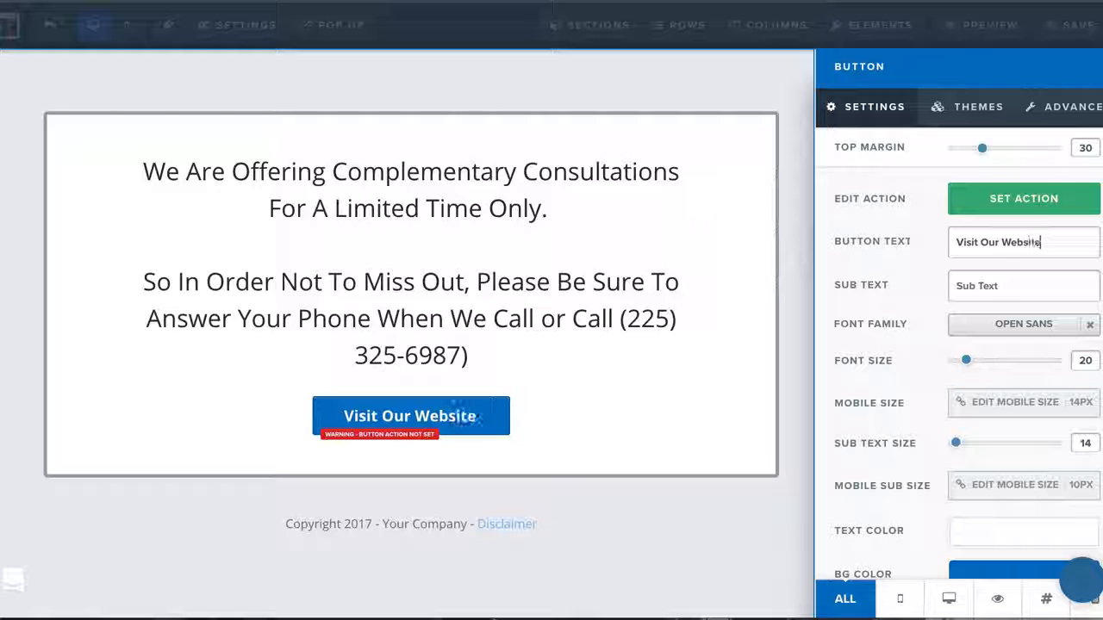
left_click(651, 403)
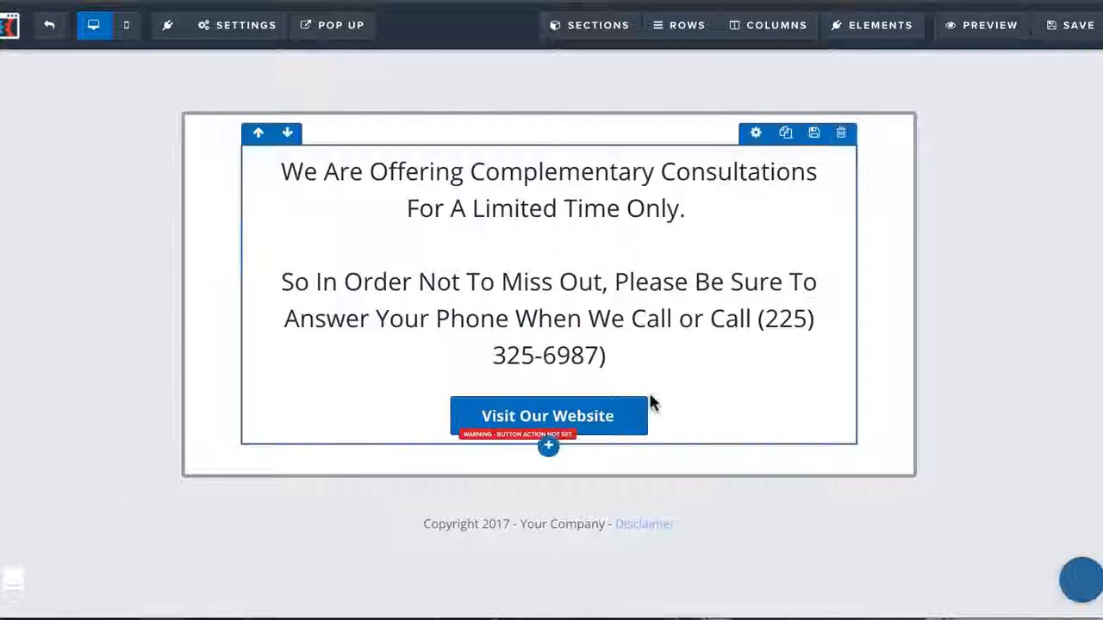
left_click(623, 414)
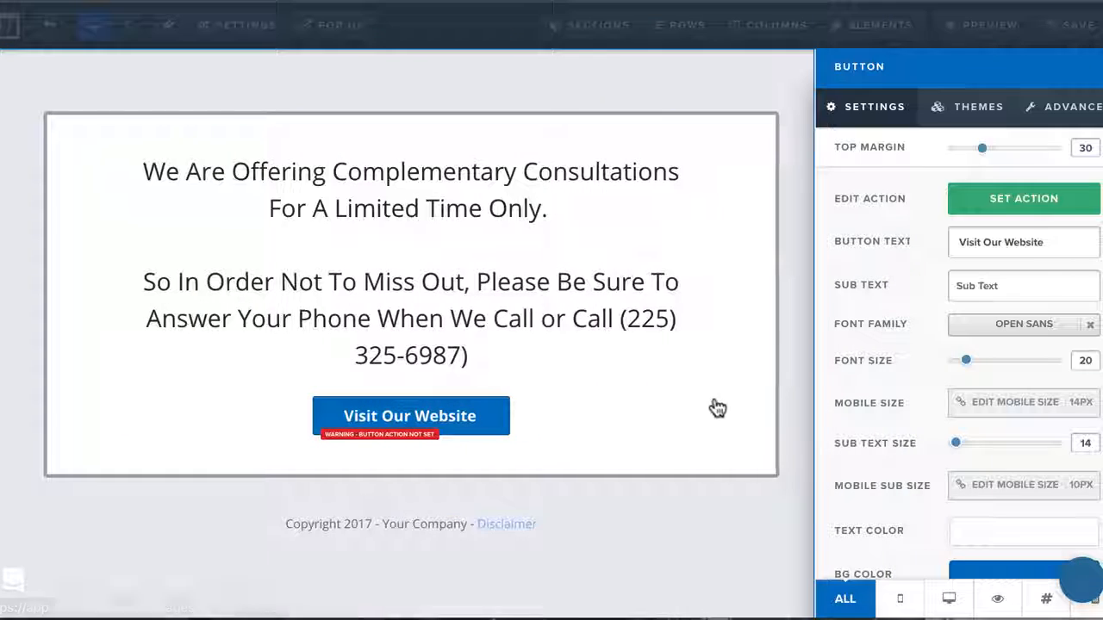
left_click(1022, 202)
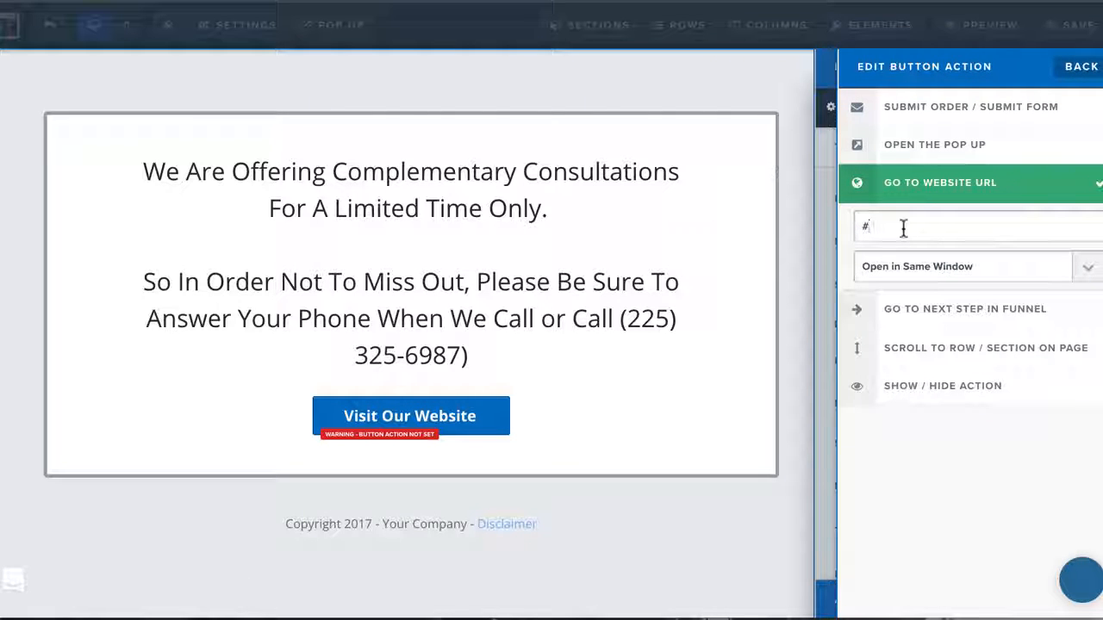
key("BackSpace")
type("www.google.")
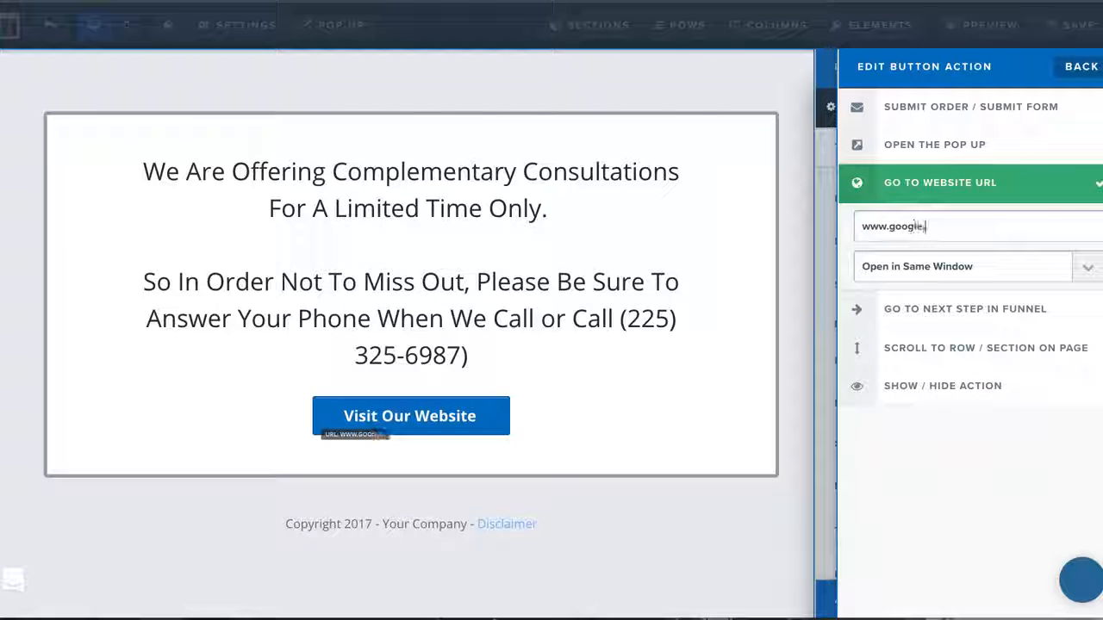
type("com")
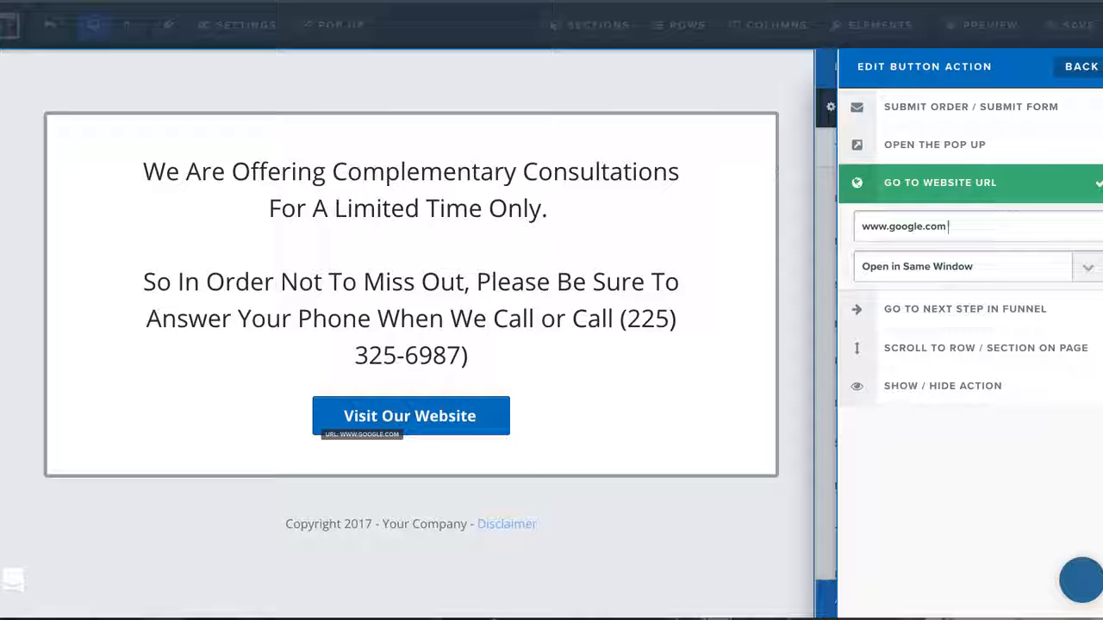
left_click(689, 446)
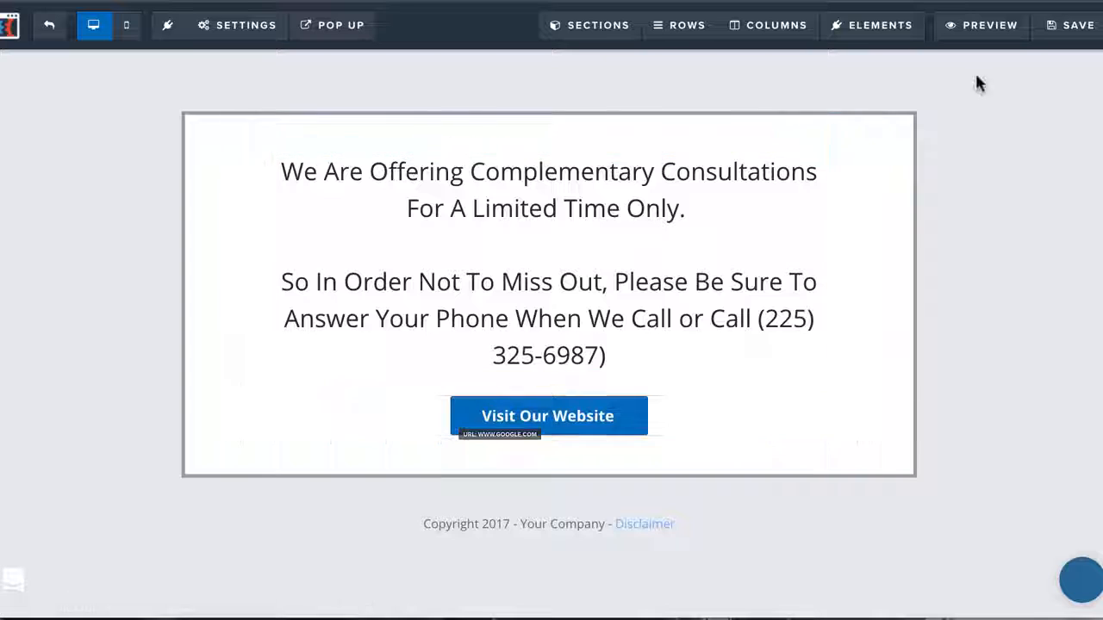
Try to save the page, set its SEO title to "Back pain" and clear the default SEO description
left_click(1074, 30)
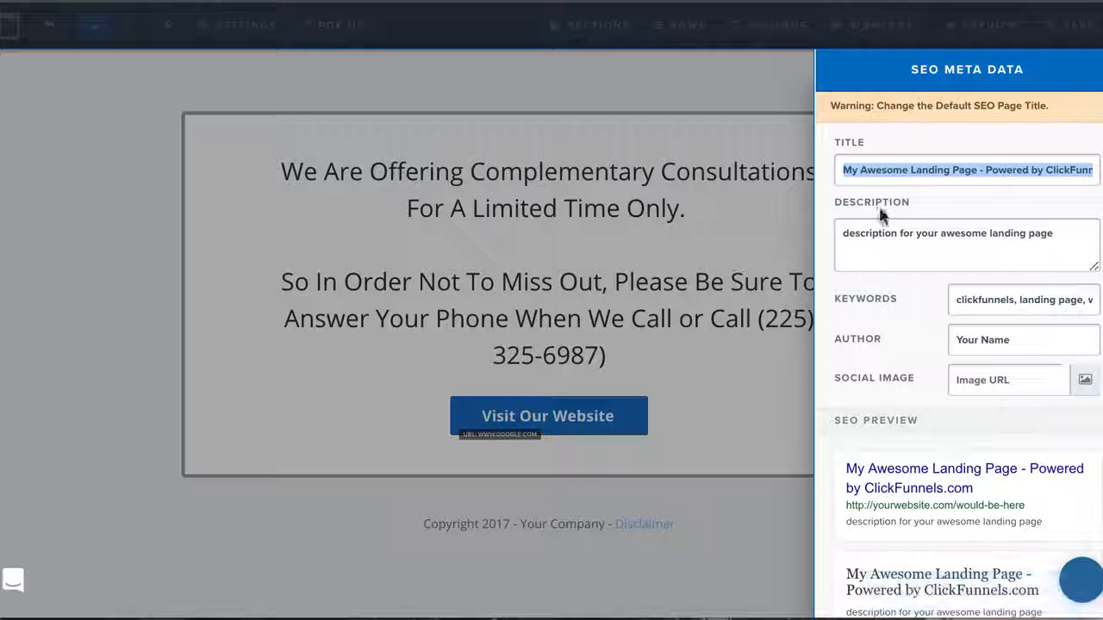
left_click(589, 187)
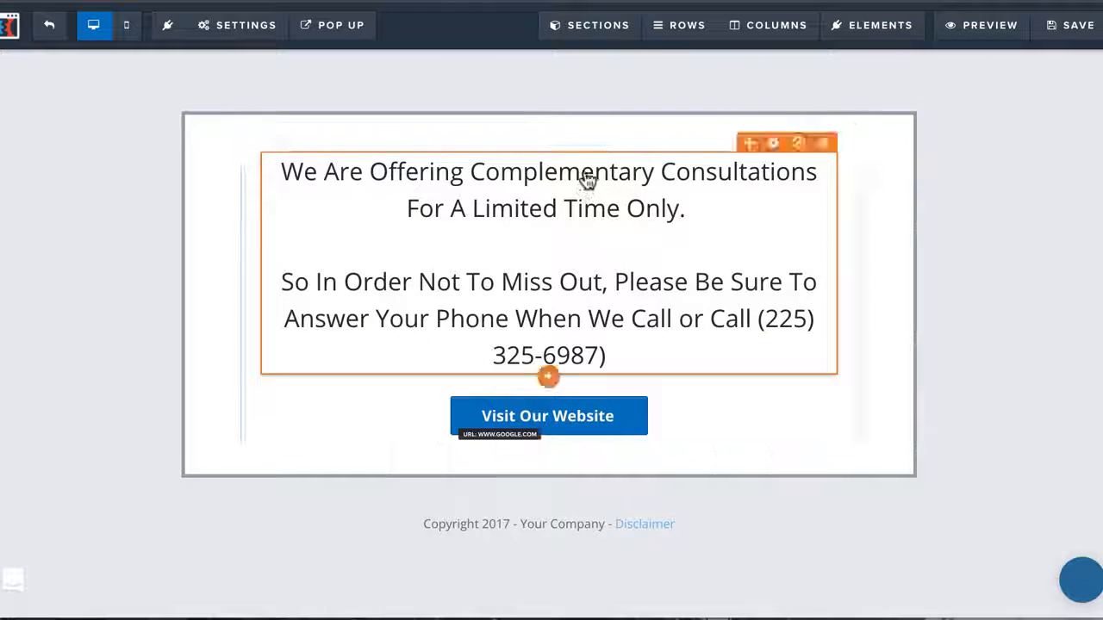
mouse_move(231, 38)
left_click(235, 92)
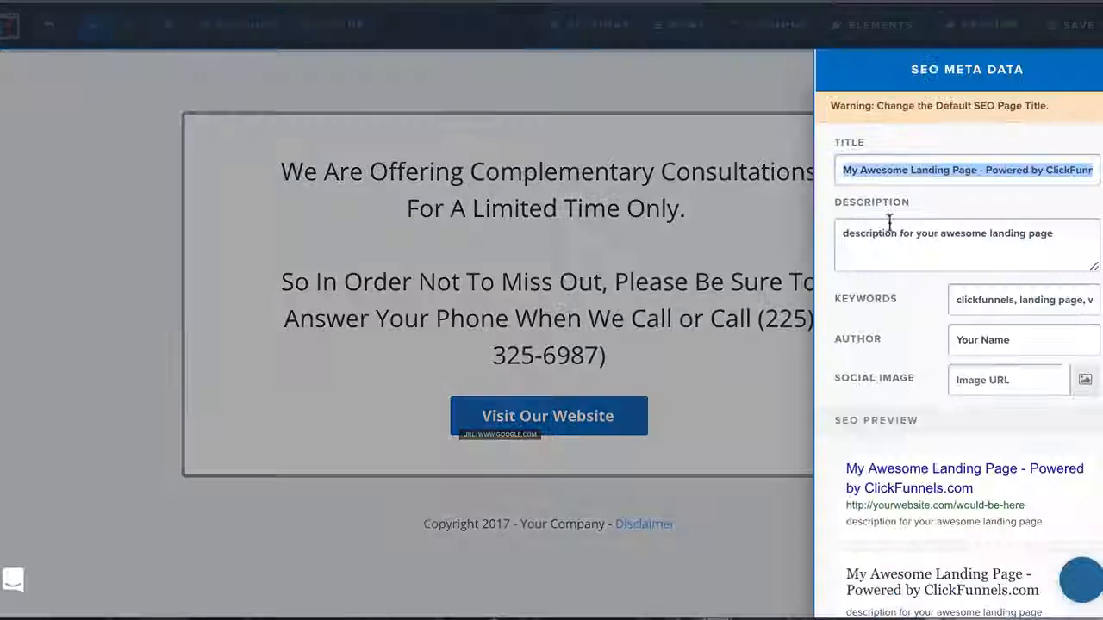
type("P")
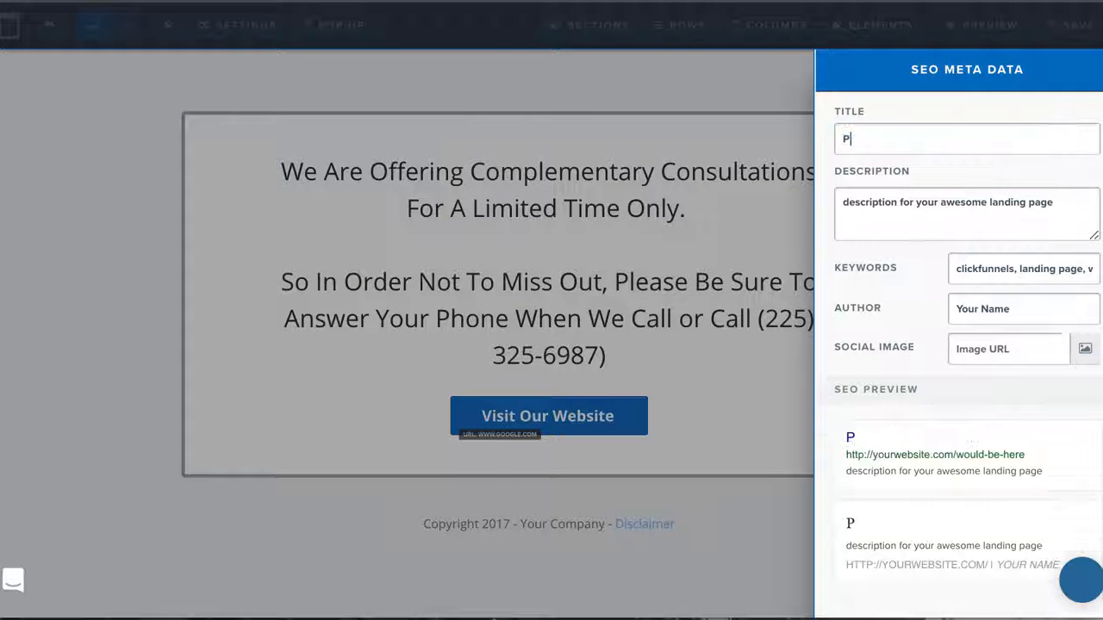
key("BackSpace")
type("Back pain")
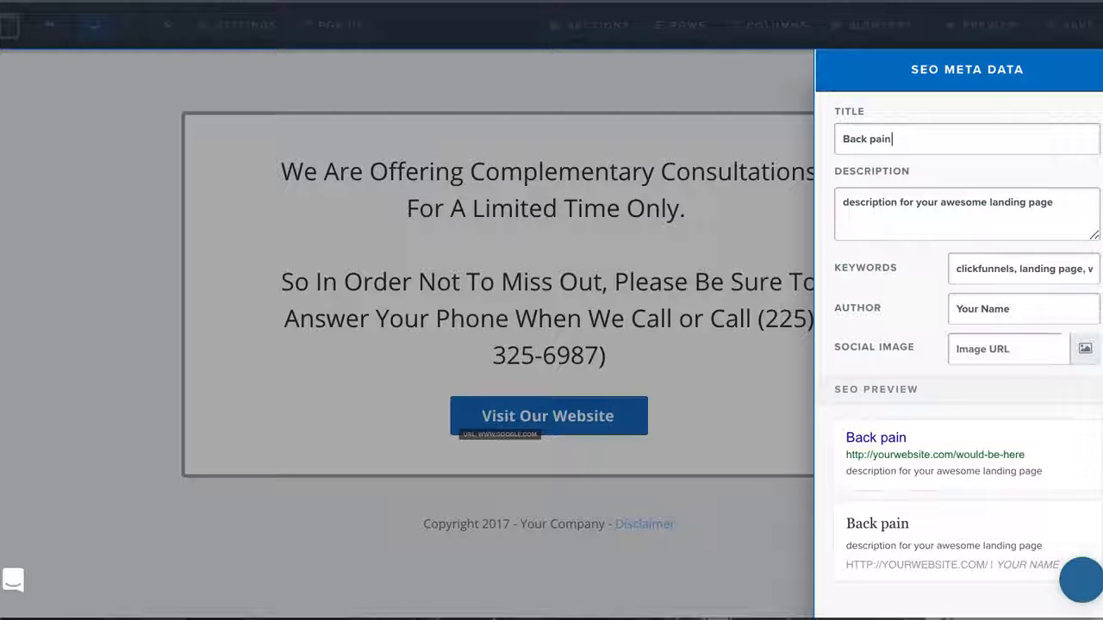
triple_click(960, 204)
key("BackSpace")
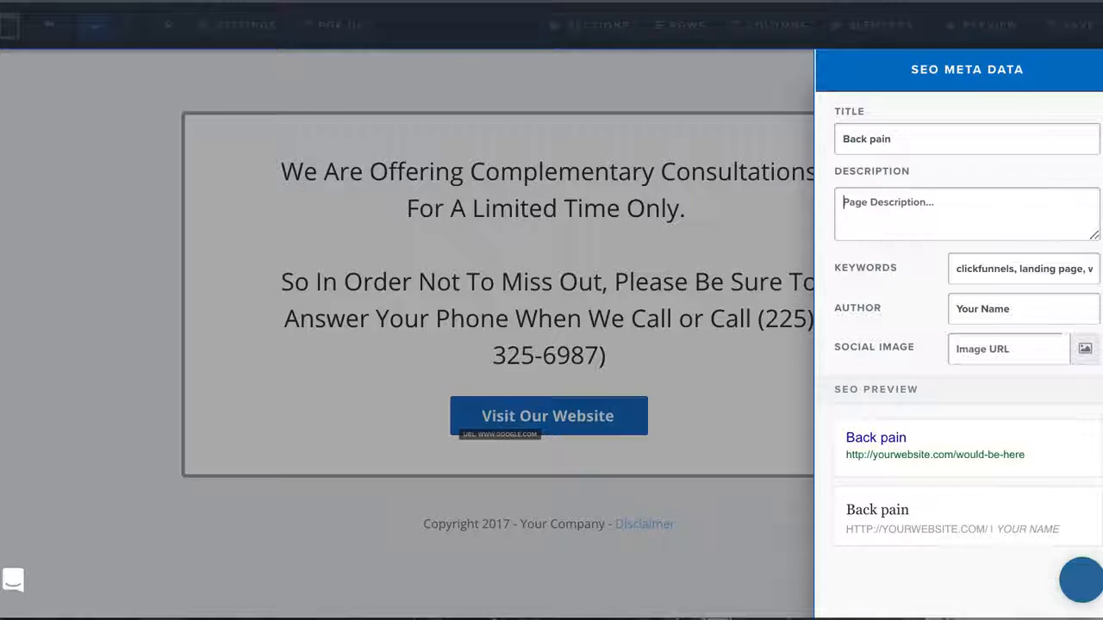
left_click(811, 315)
Hide the affiliate badge and the page's search engine visibility in the general settings, and save the page
left_click(241, 25)
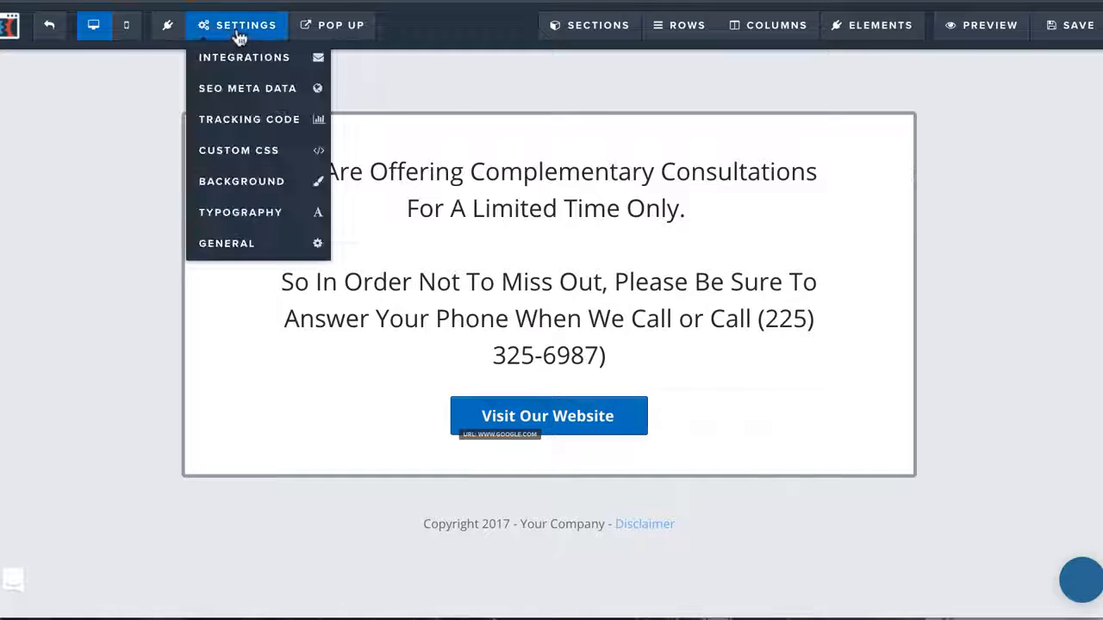
left_click(248, 241)
left_click(950, 197)
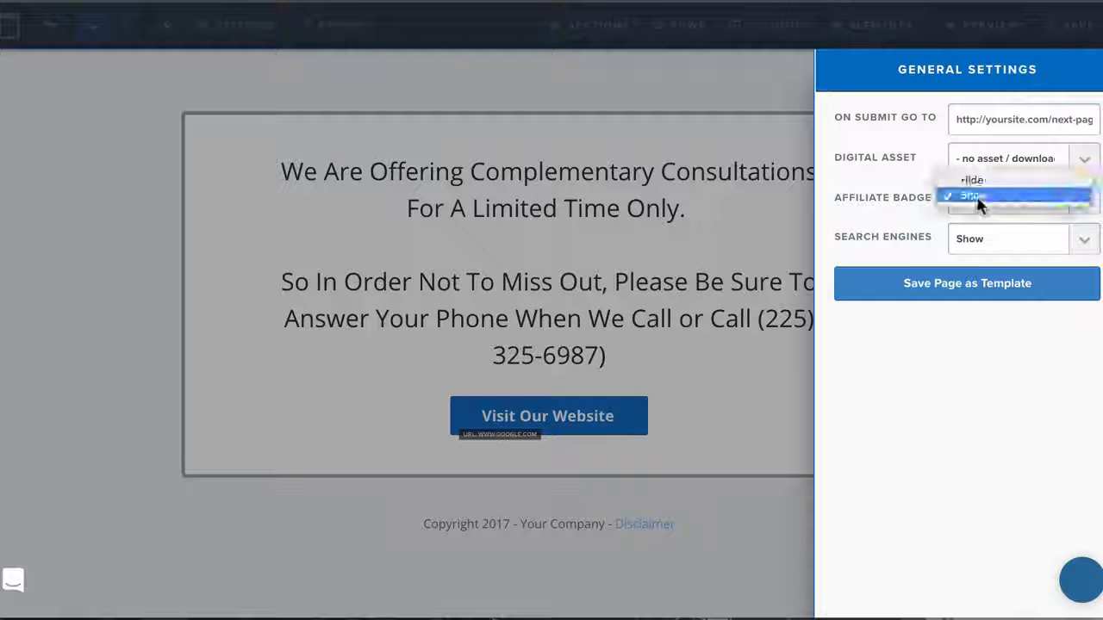
left_click(972, 180)
left_click(965, 239)
left_click(972, 250)
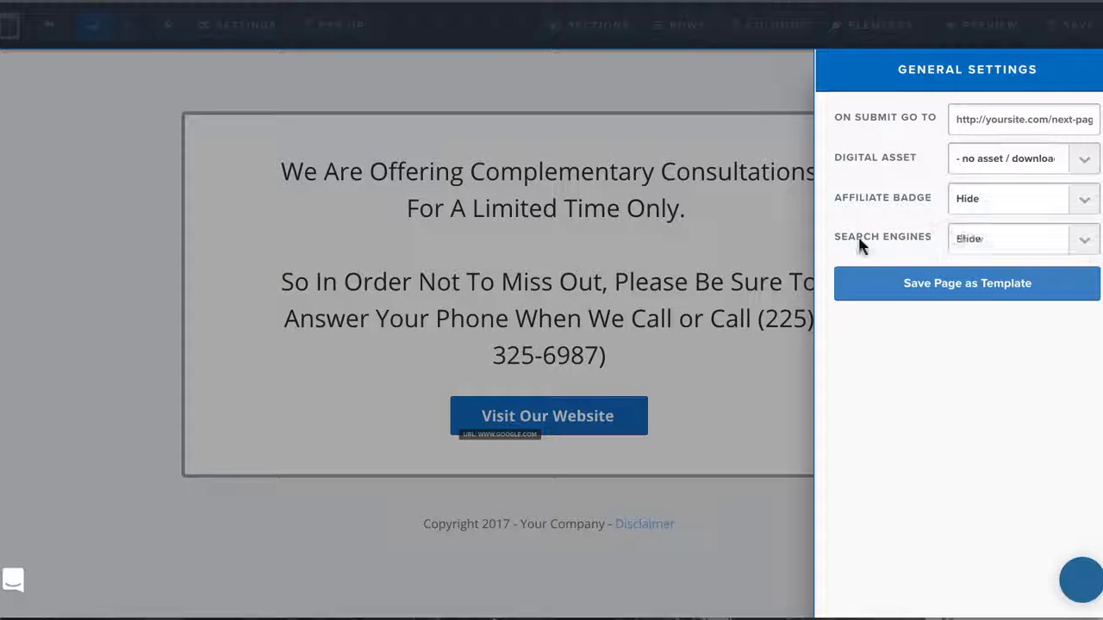
left_click(833, 199)
left_click(1064, 31)
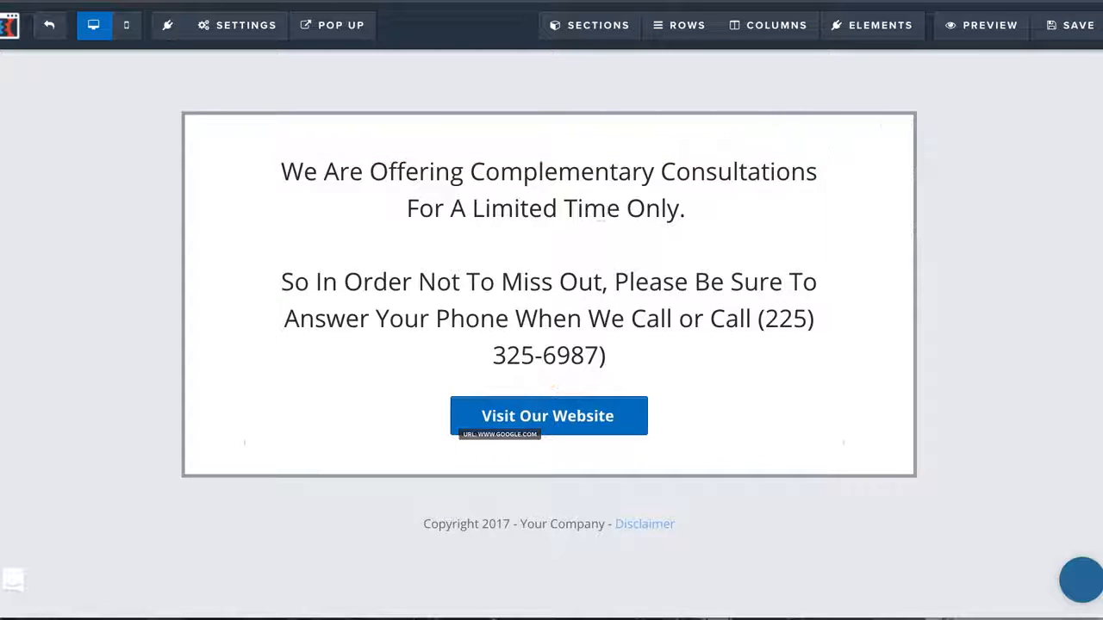
Save the thank-you page, return to the Chiro - lead gen funnel's settings and clone the funnel
left_click(1077, 35)
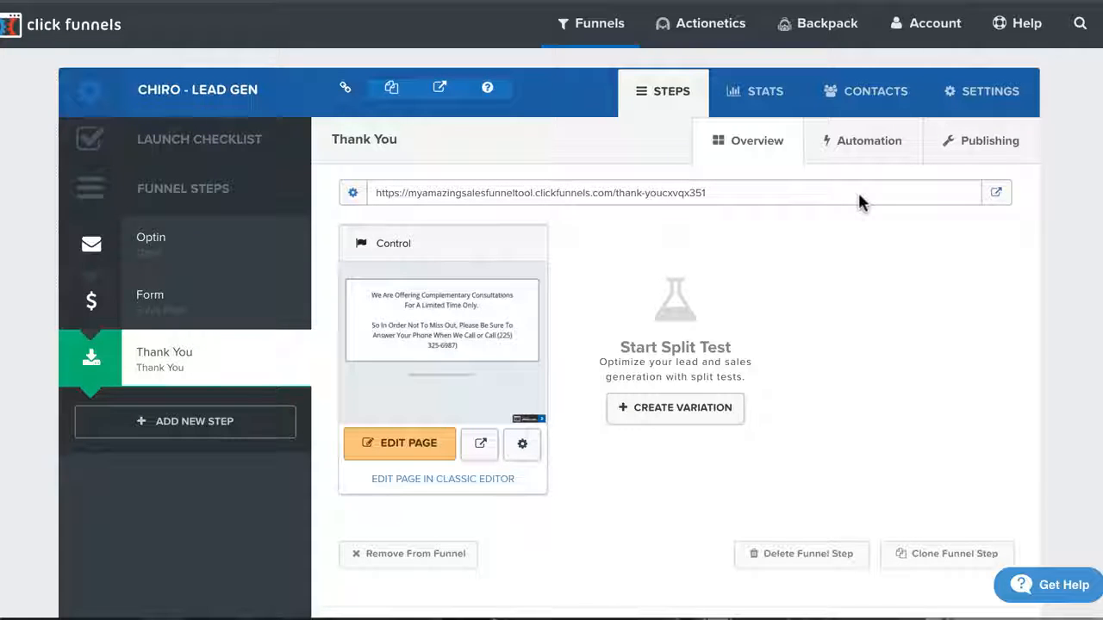
left_click(957, 109)
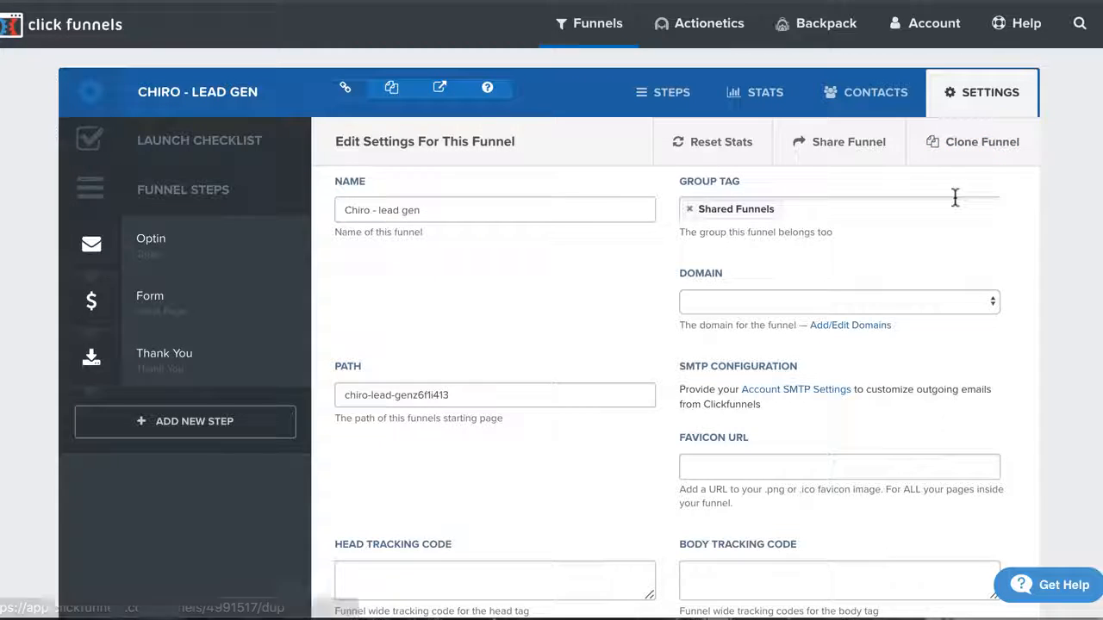
left_click(961, 134)
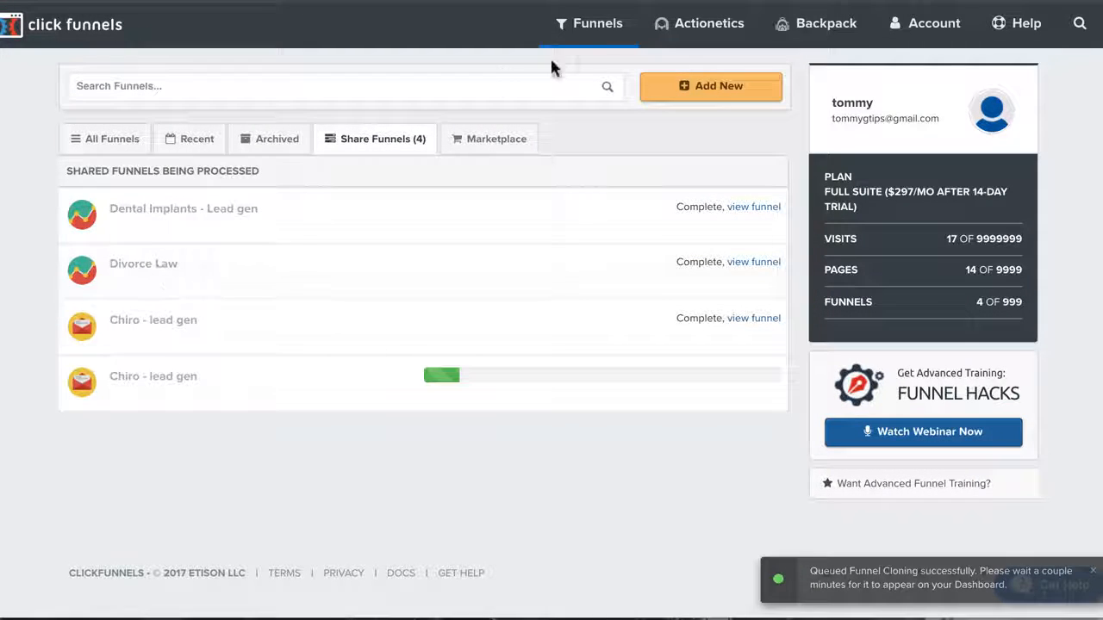
Check the shared funnels being processed and the list of all funnels for the cloned Chiro - lead gen funnel
mouse_move(591, 35)
left_click(593, 66)
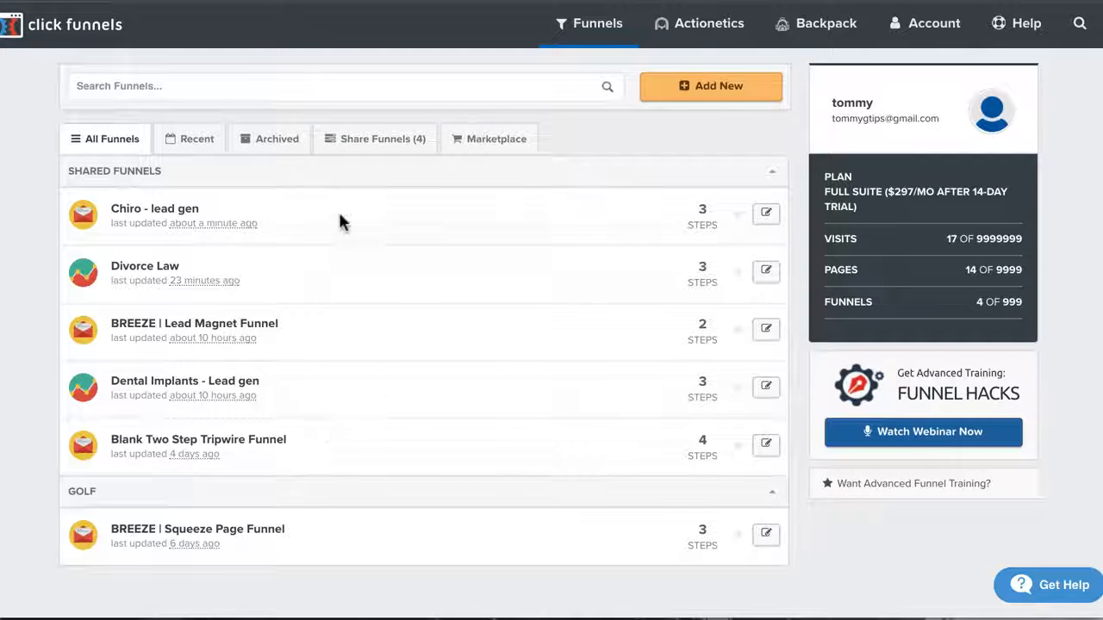
left_click(377, 150)
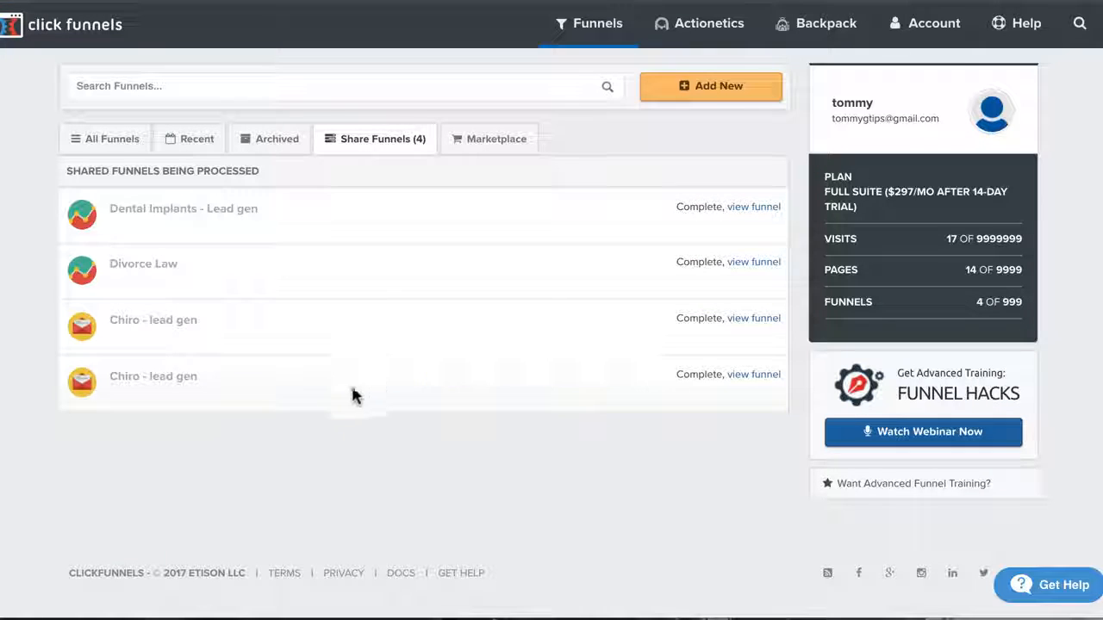
mouse_move(603, 21)
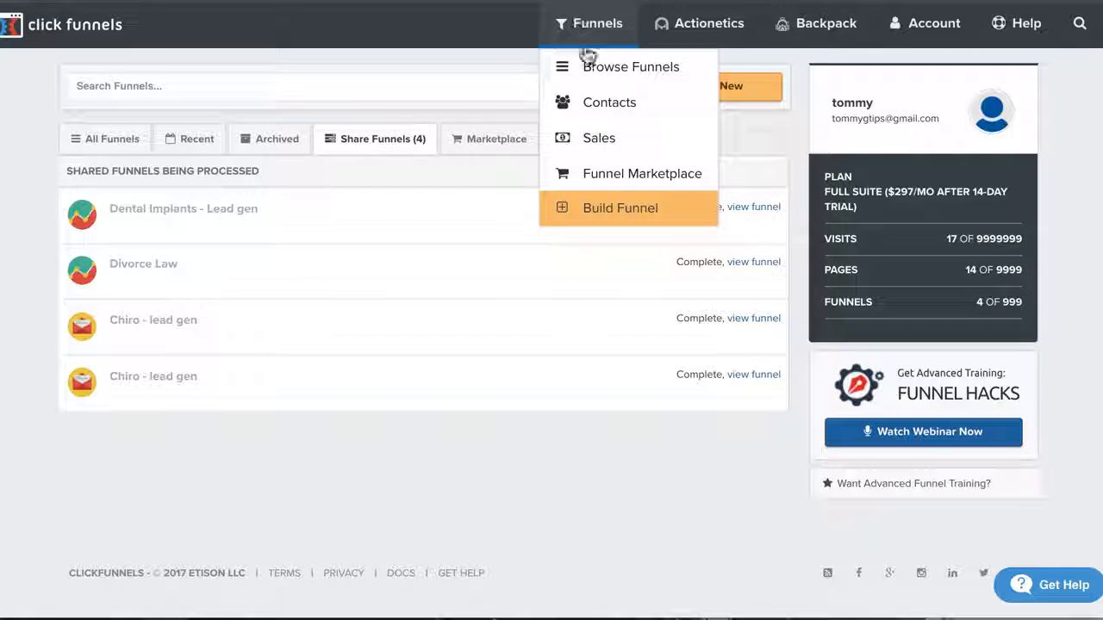
left_click(587, 58)
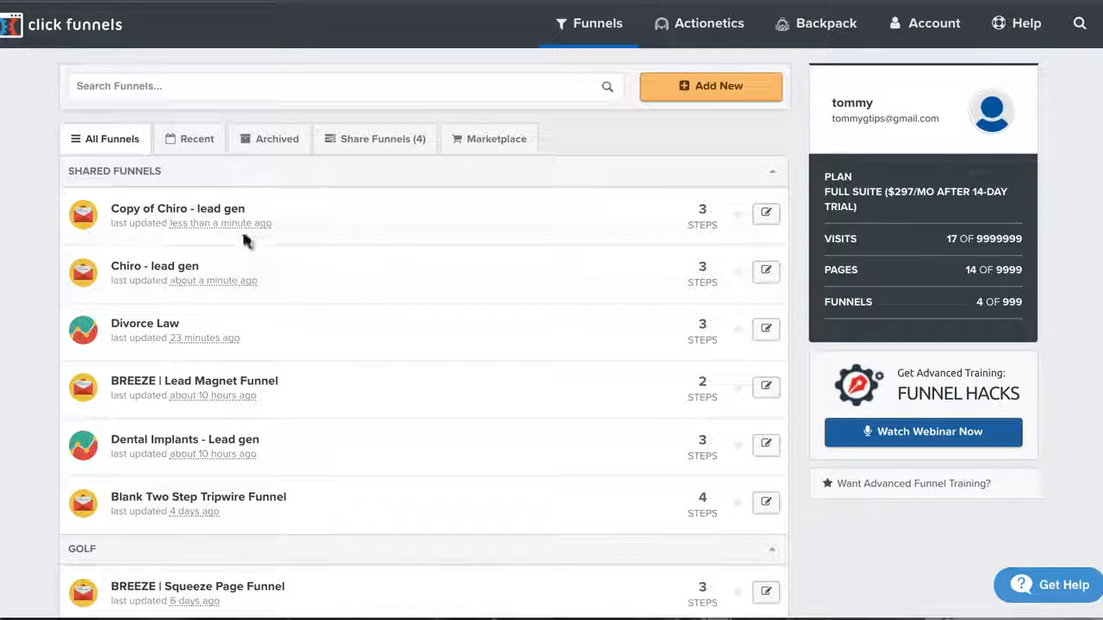
mouse_move(896, 44)
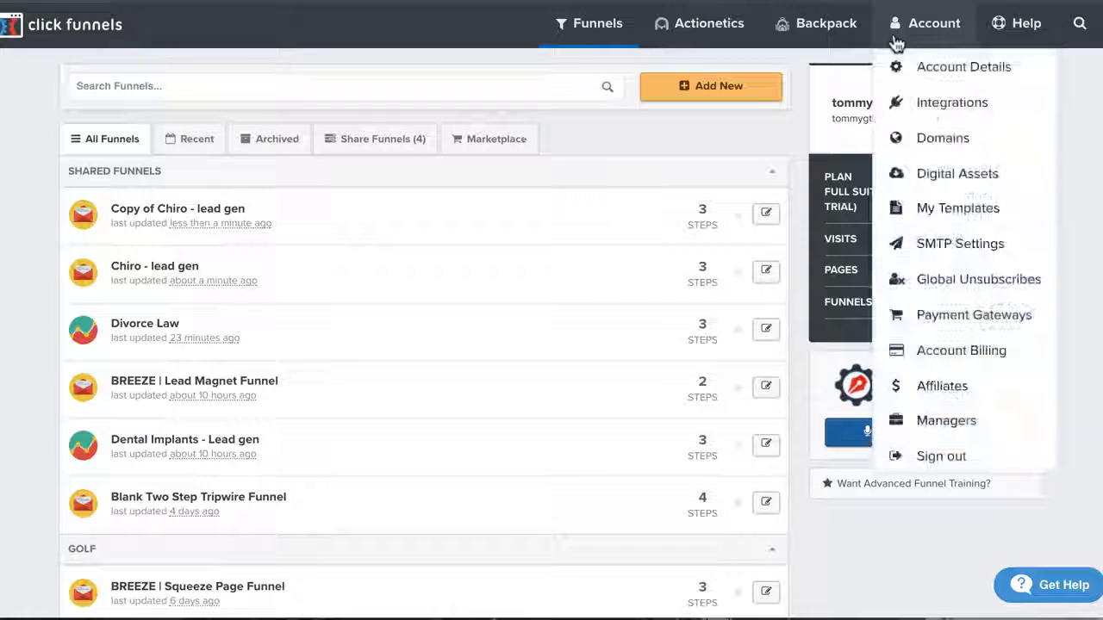